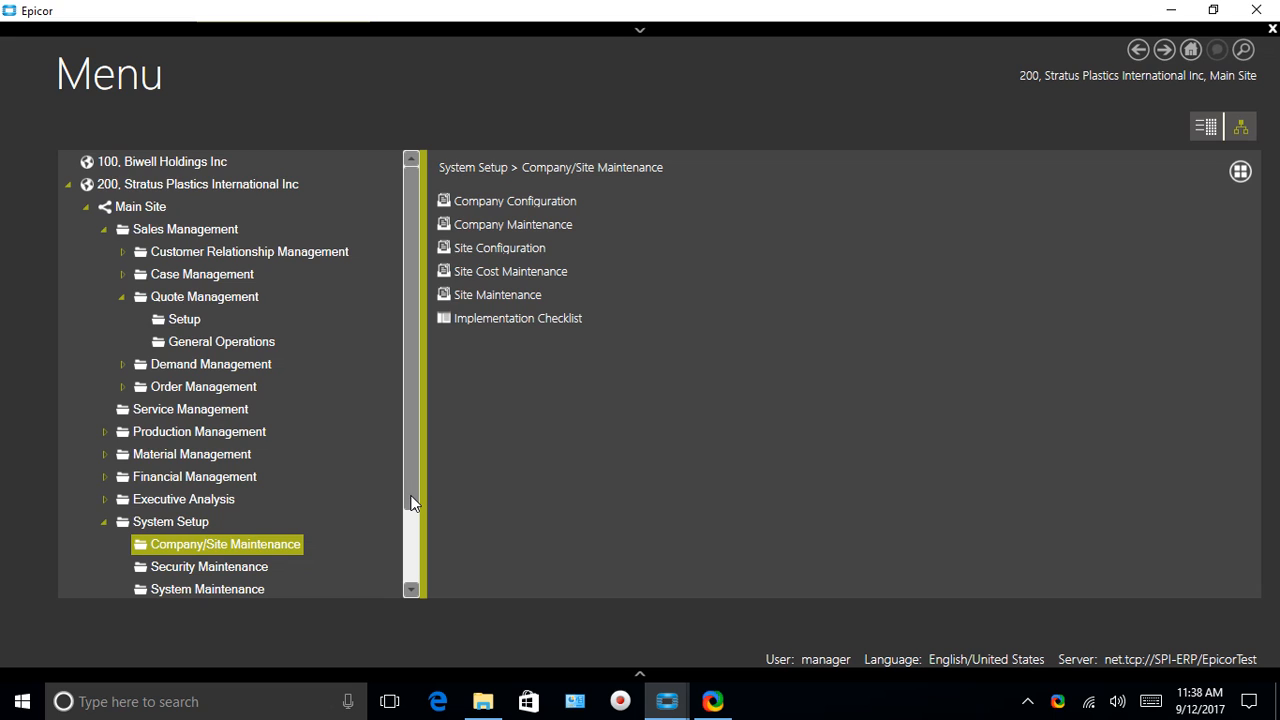
# Open Engineering Workbench from Production Management > Engineering > General Operations in the Menu tree
pyautogui.moveTo(411, 497); pyautogui.dragTo(412, 509)
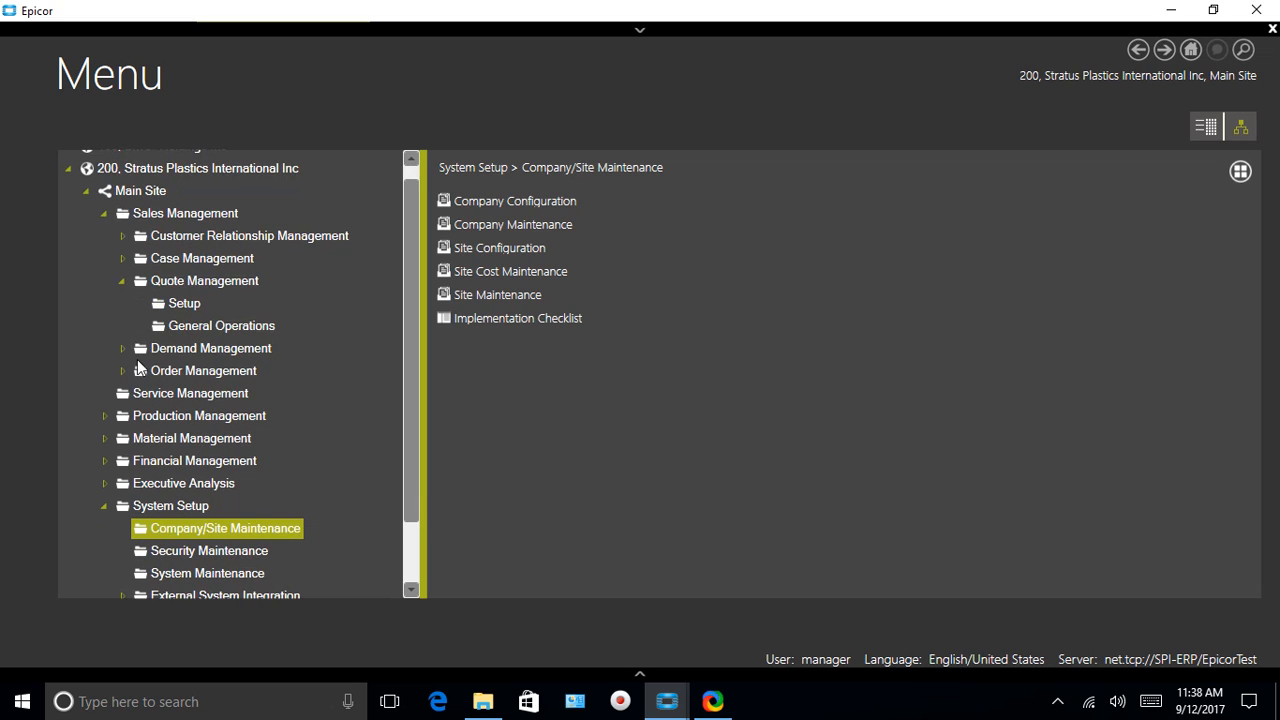
pyautogui.click(105, 416)
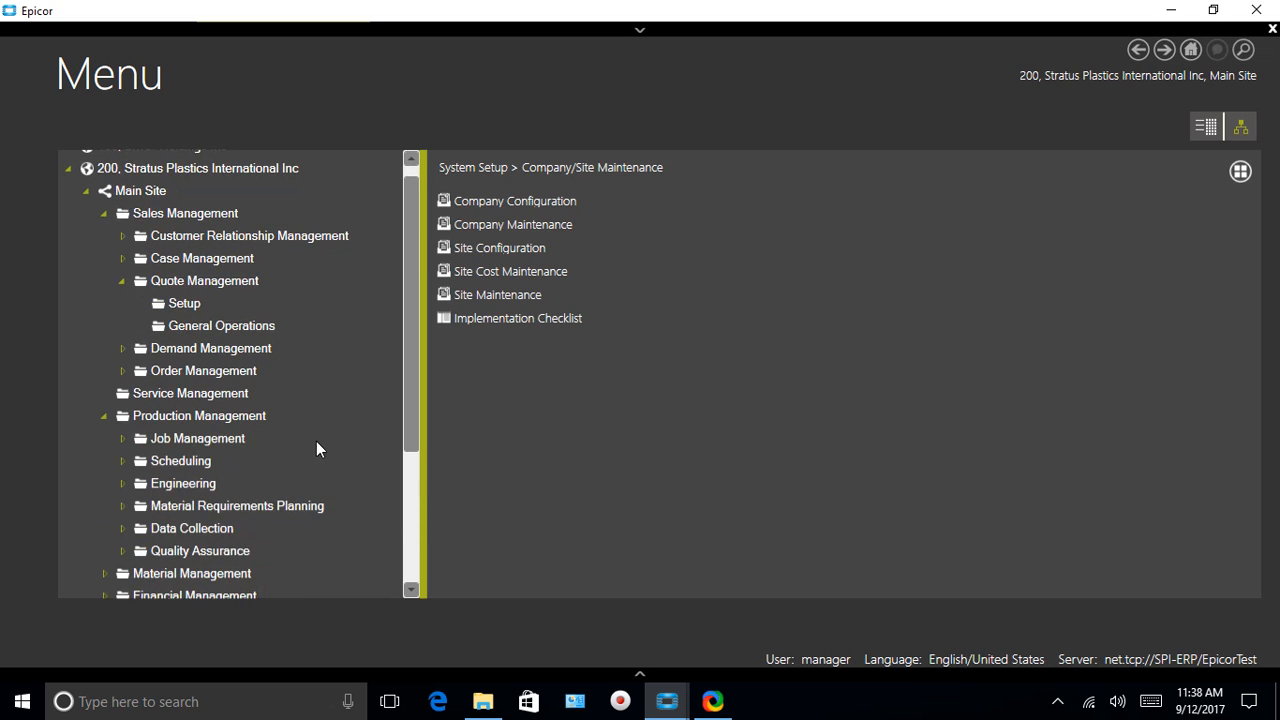
pyautogui.click(123, 485)
pyautogui.click(215, 528)
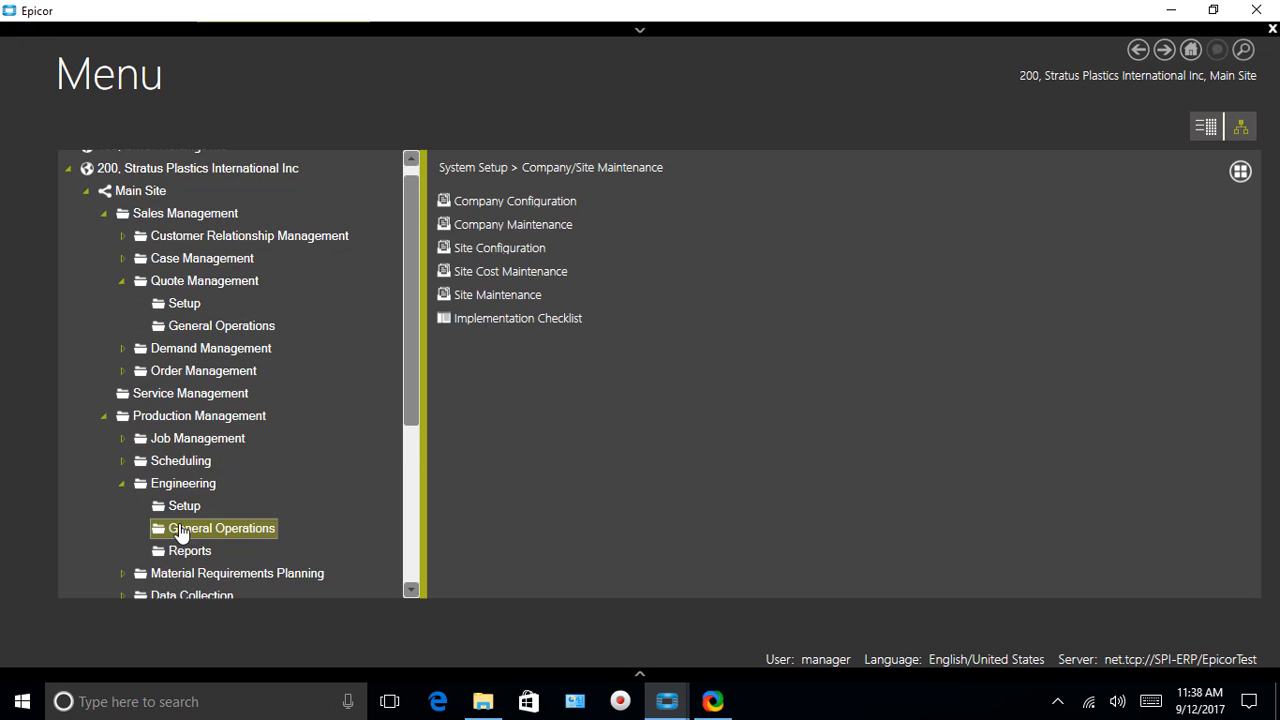
pyautogui.click(516, 270)
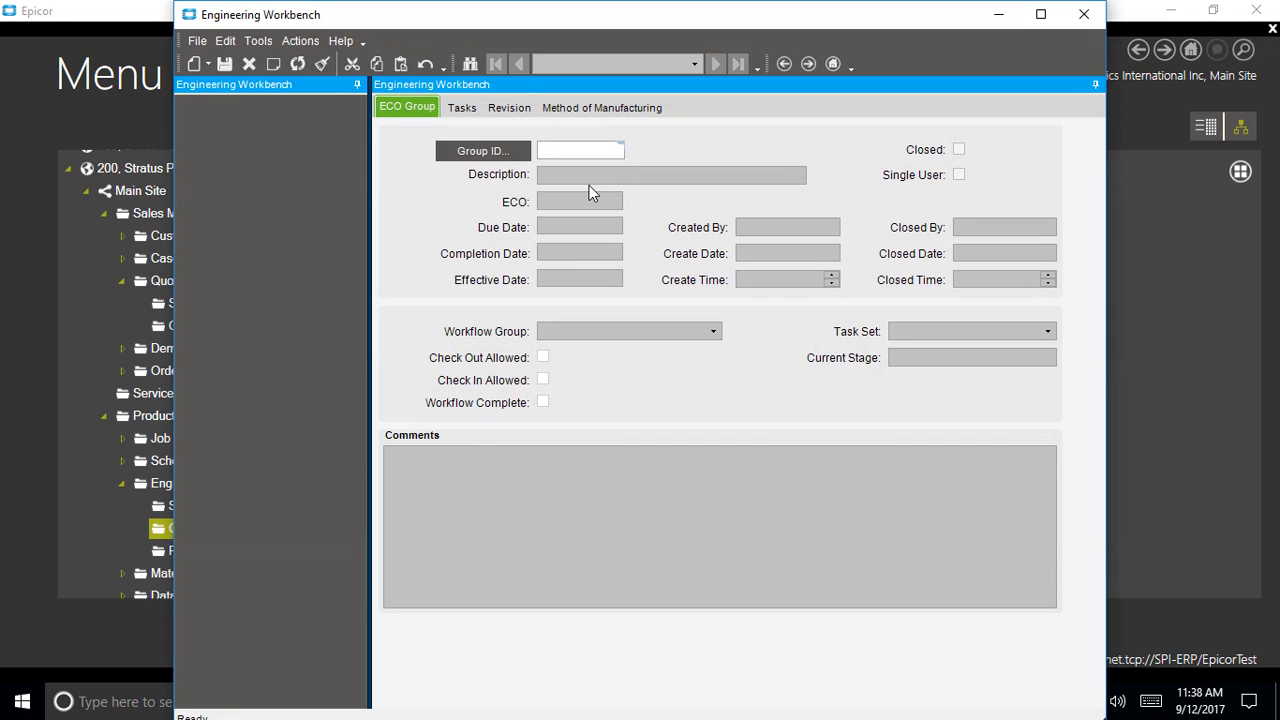
# Load ECO group SPI, show its Method of Manufacturing materials, and select the Qty/Parent field
pyautogui.write('SPI')
pyautogui.press('Tab')
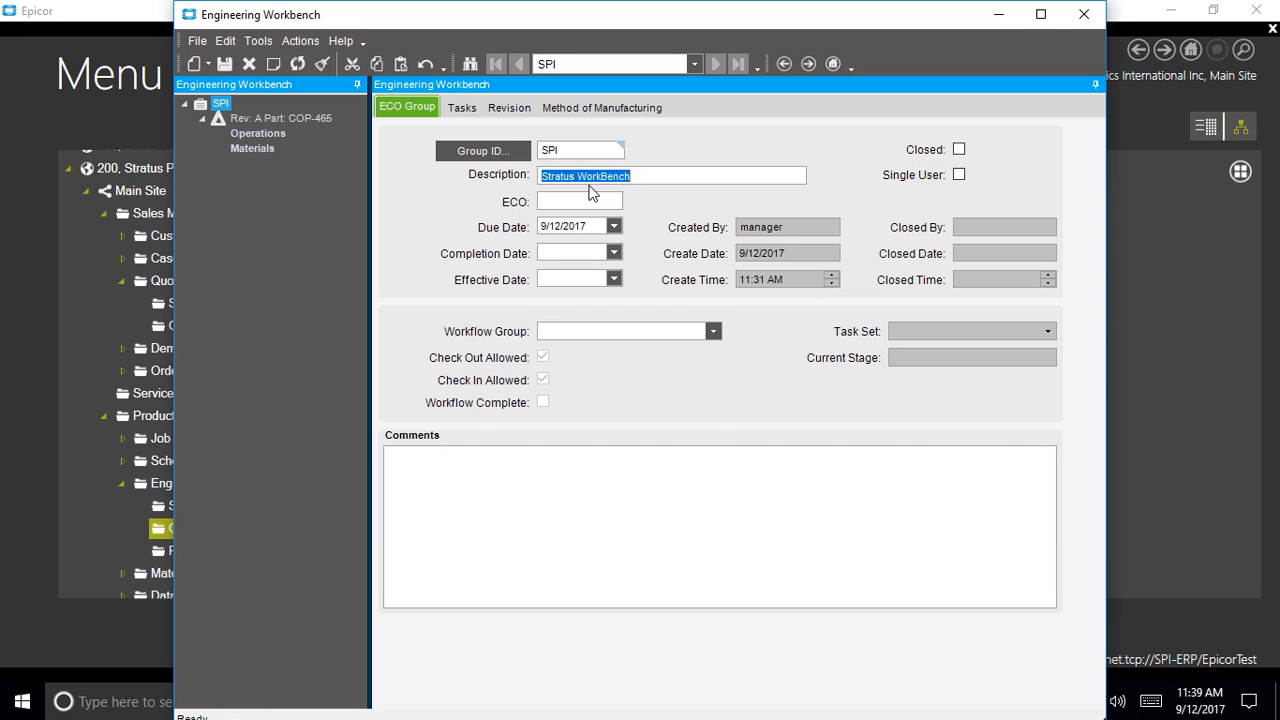
pyautogui.click(598, 107)
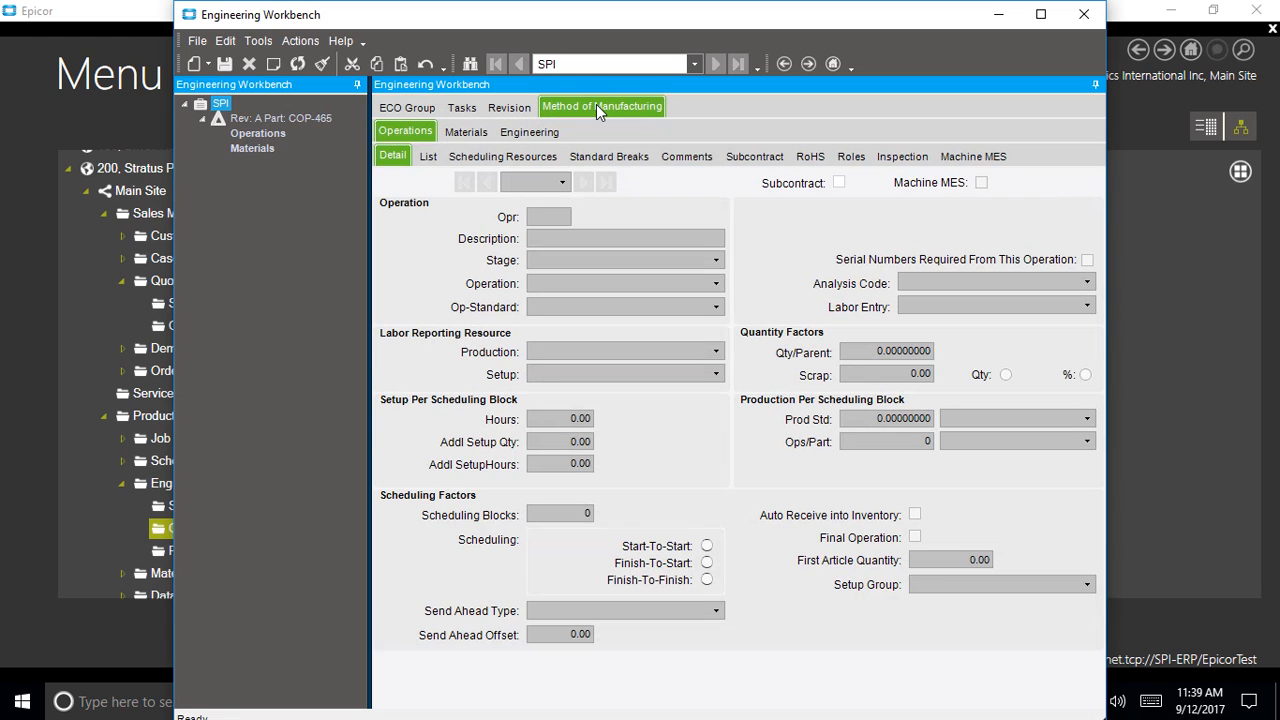
pyautogui.click(469, 135)
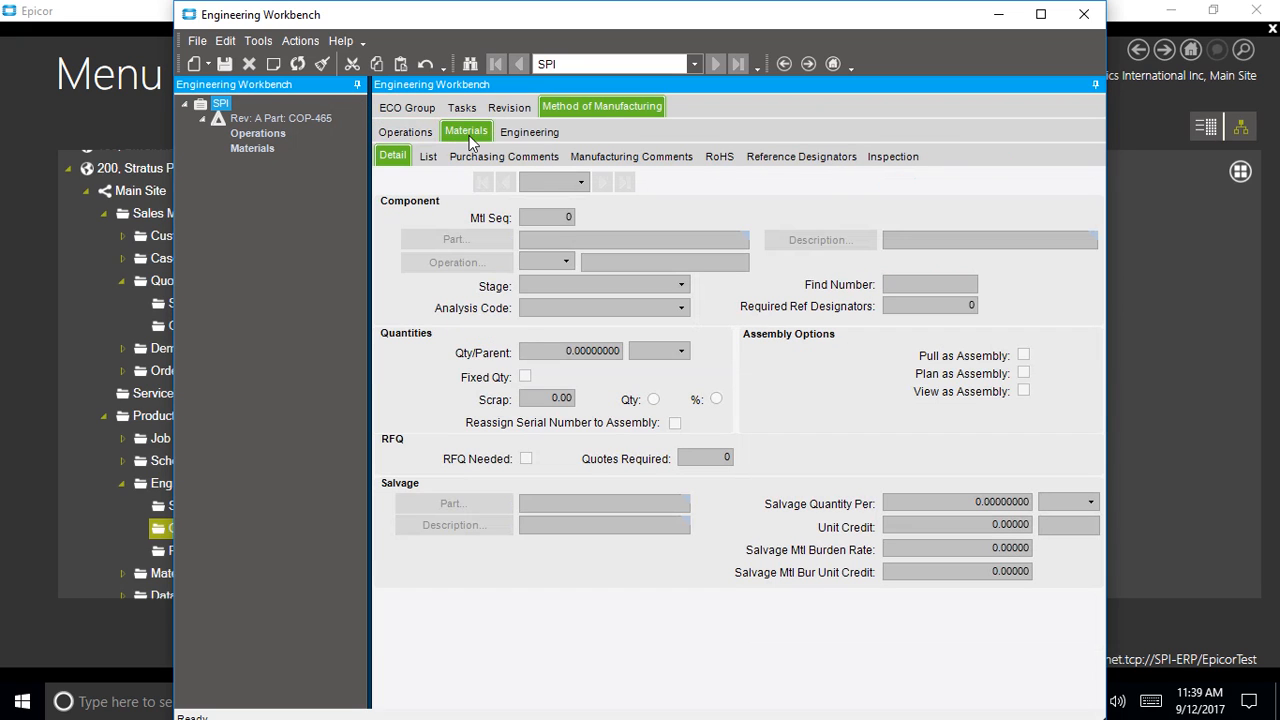
pyautogui.click(591, 351)
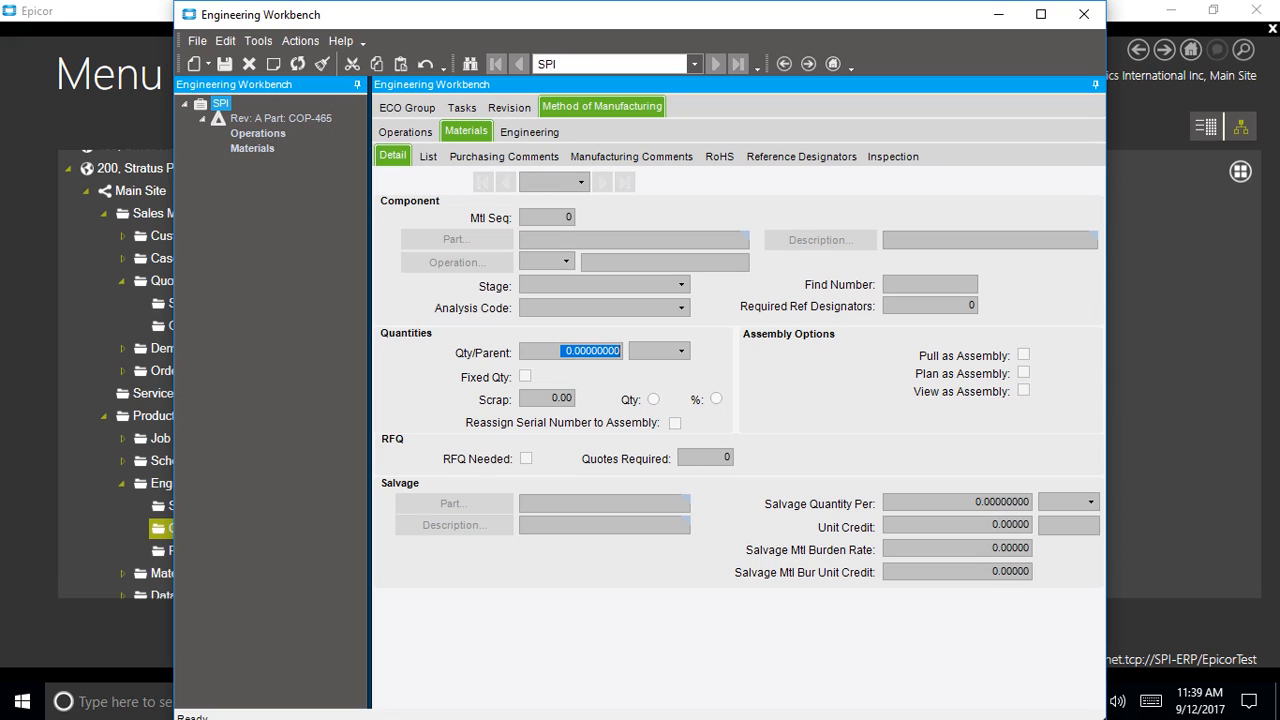
# Show Field Help technical details for Qty/Parent, bound to ECOMtl.QtyPer, in a widened panel
pyautogui.click(346, 43)
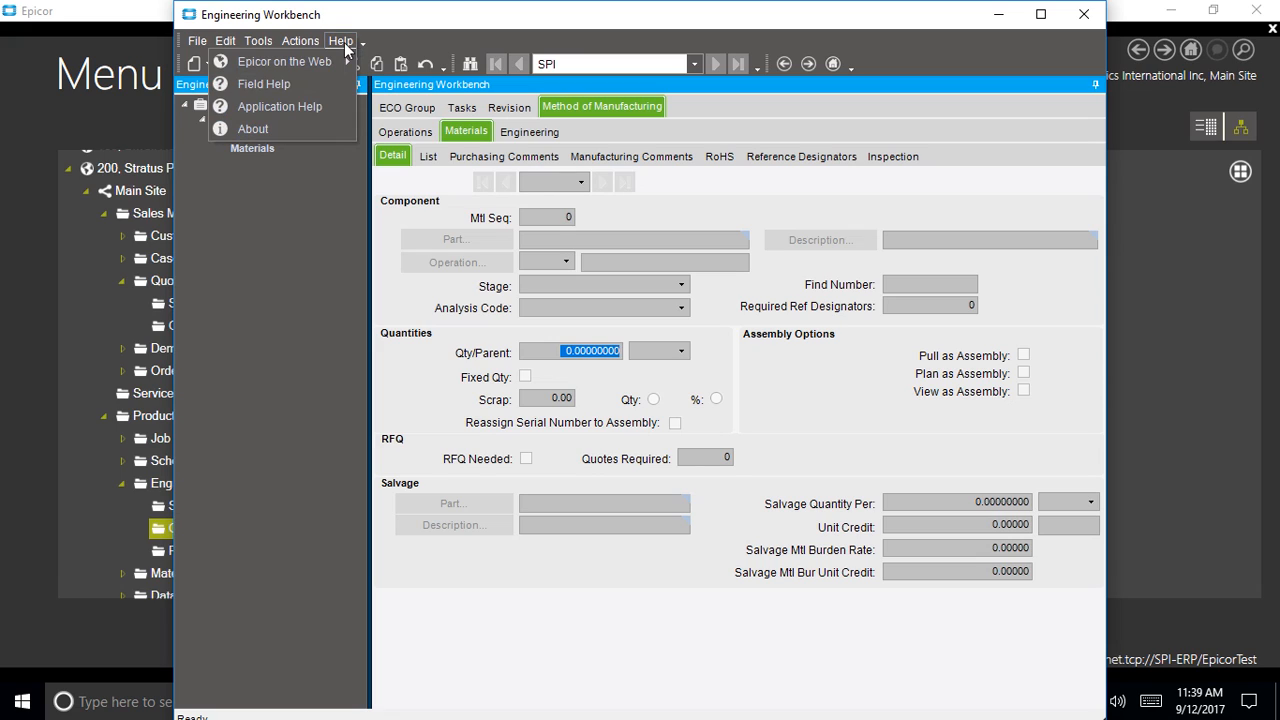
pyautogui.click(288, 84)
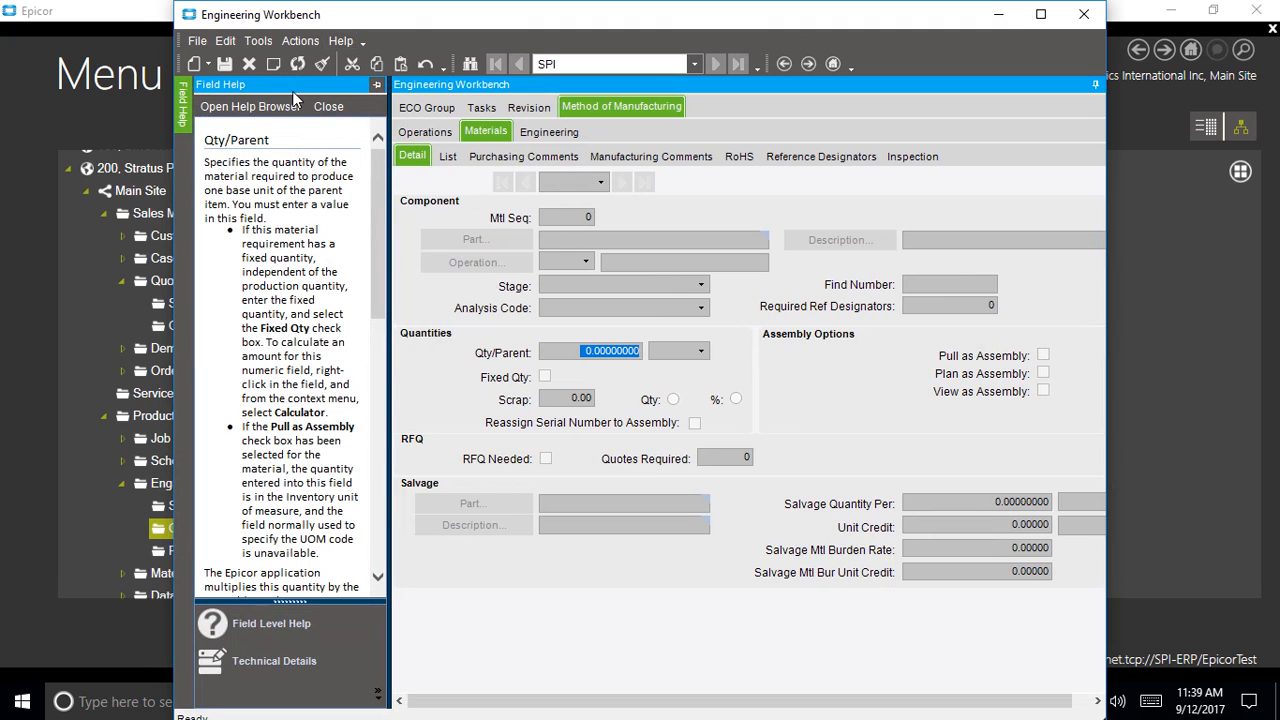
pyautogui.click(245, 666)
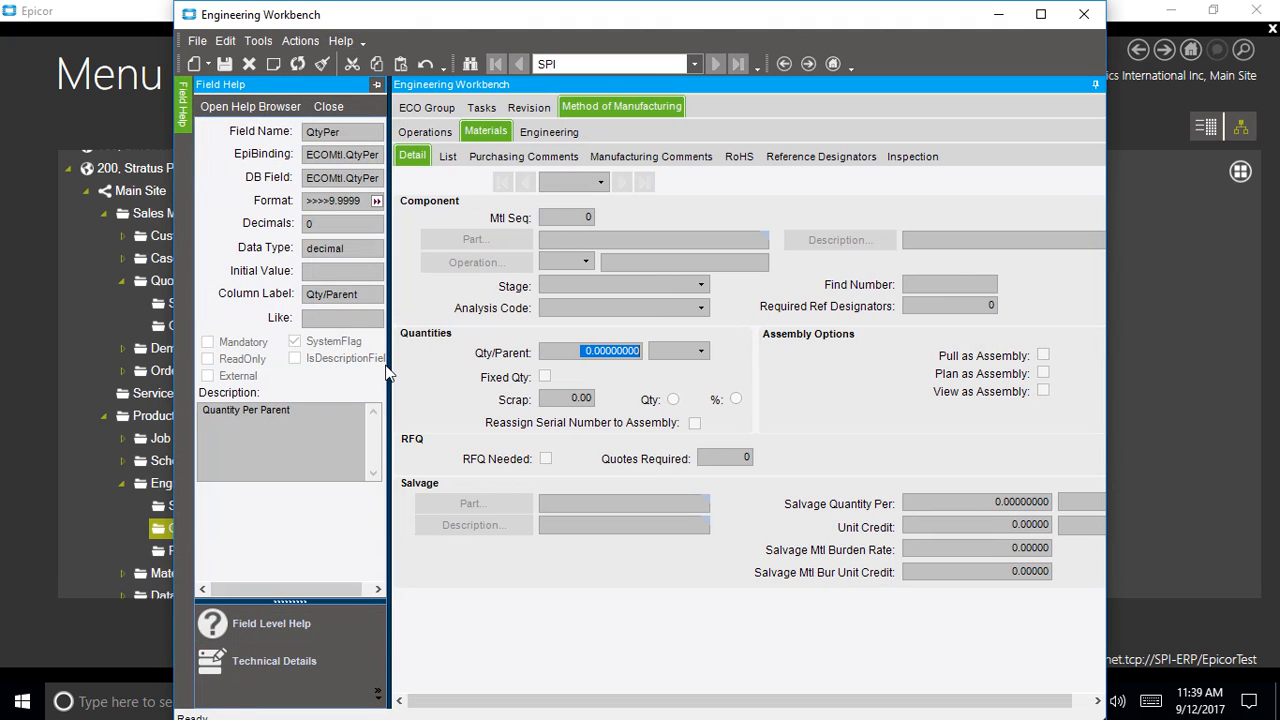
pyautogui.moveTo(400, 363); pyautogui.dragTo(480, 363)
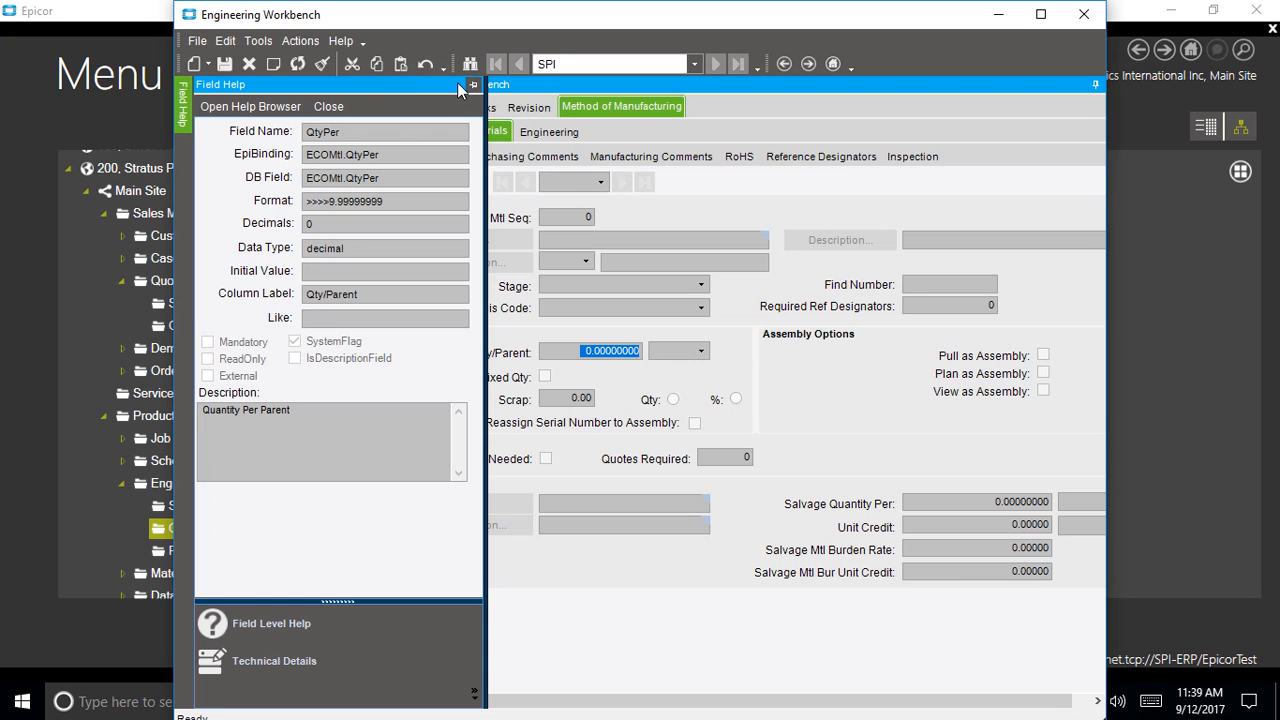
# Close Engineering Workbench and open Extended UD Table Maintenance via a menu search for 'Extended'
pyautogui.click(1085, 15)
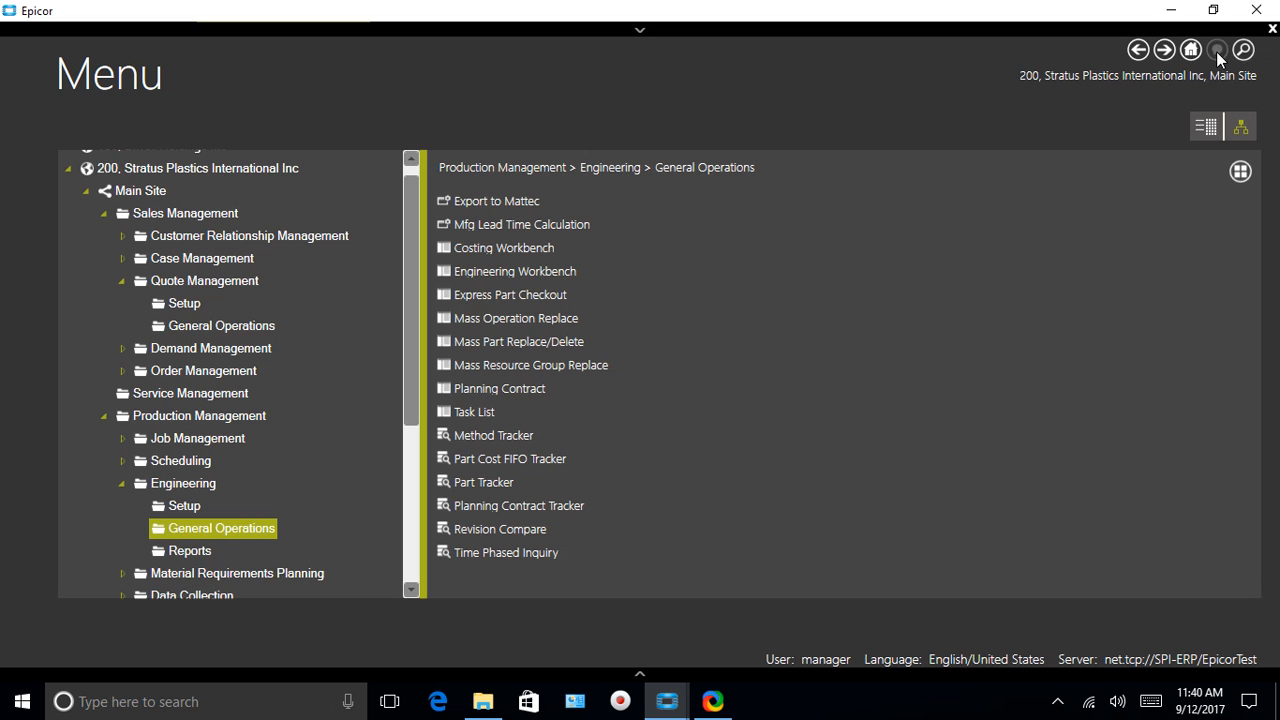
pyautogui.click(1243, 50)
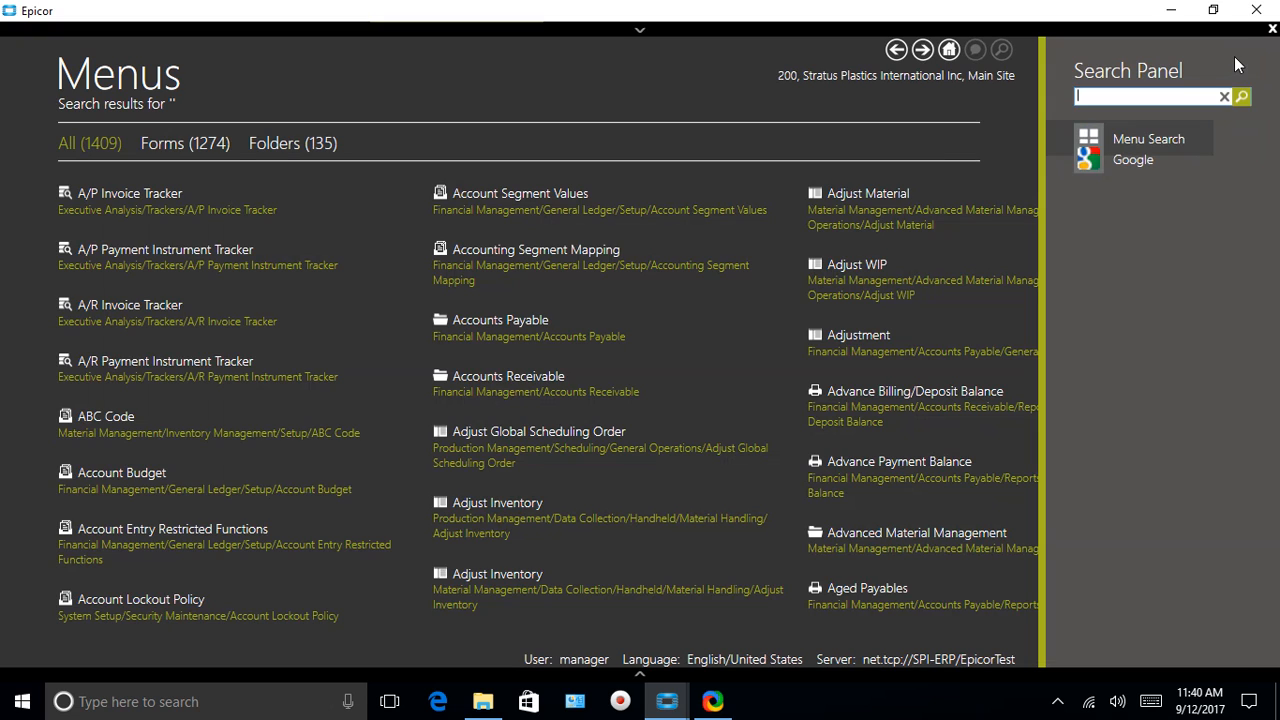
pyautogui.write('Extended')
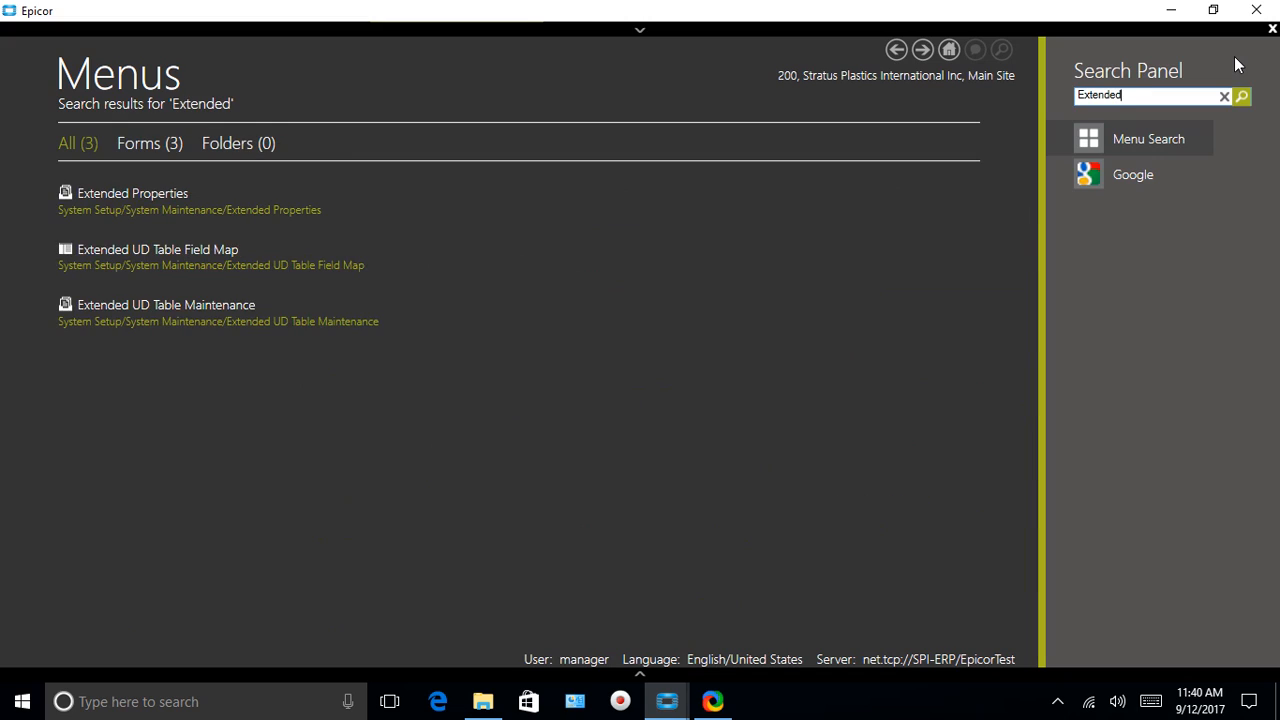
pyautogui.click(218, 304)
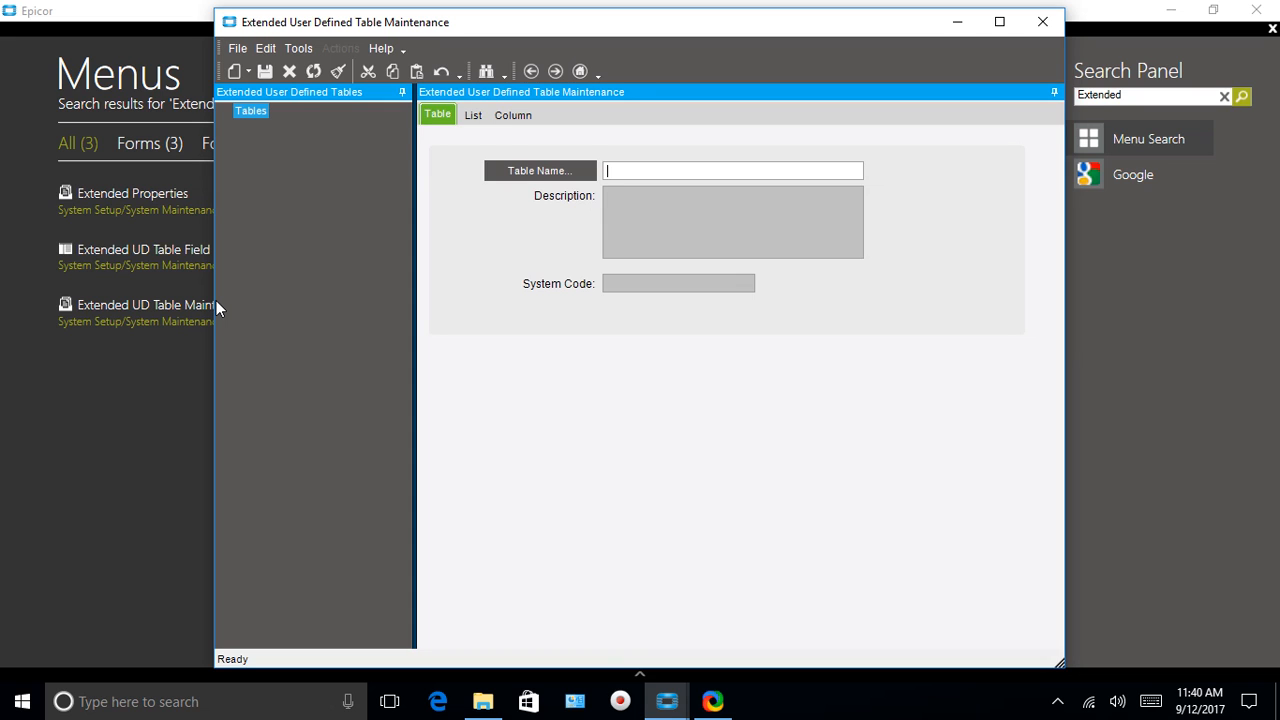
# Load the JobMtl_UD table and view its PartsPerPkg_c Integer column details
pyautogui.click(511, 172)
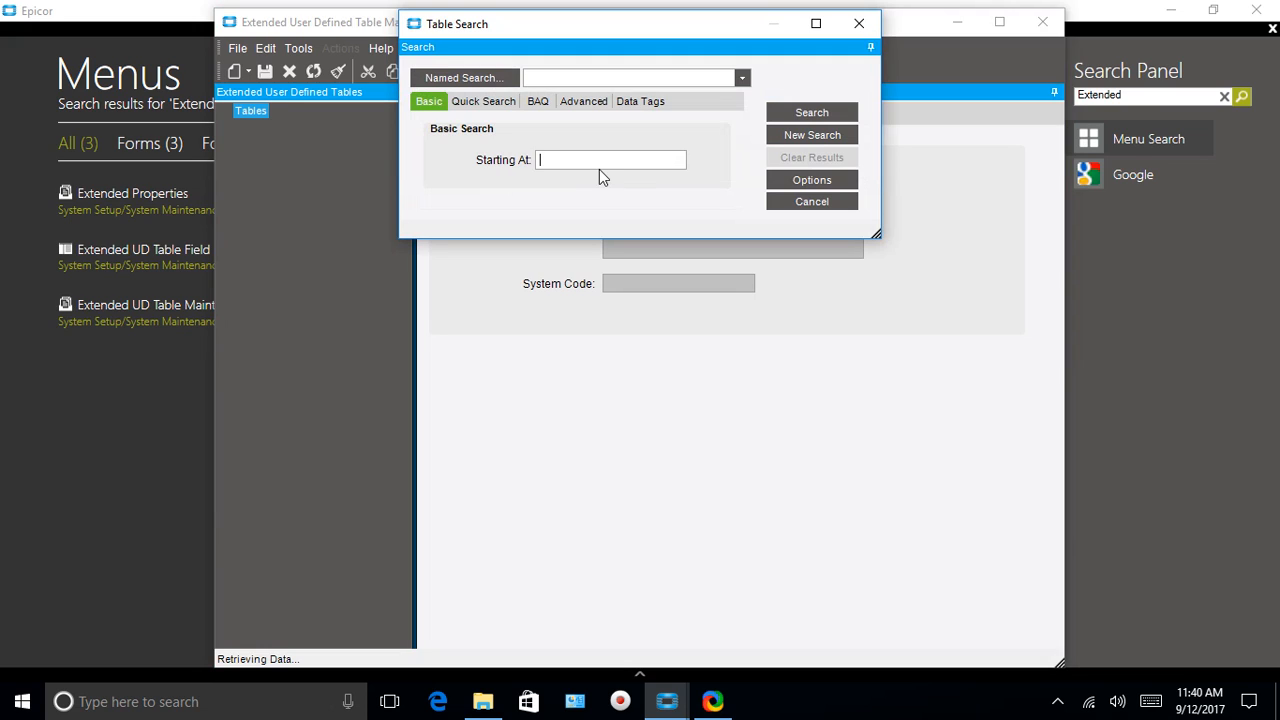
pyautogui.click(822, 114)
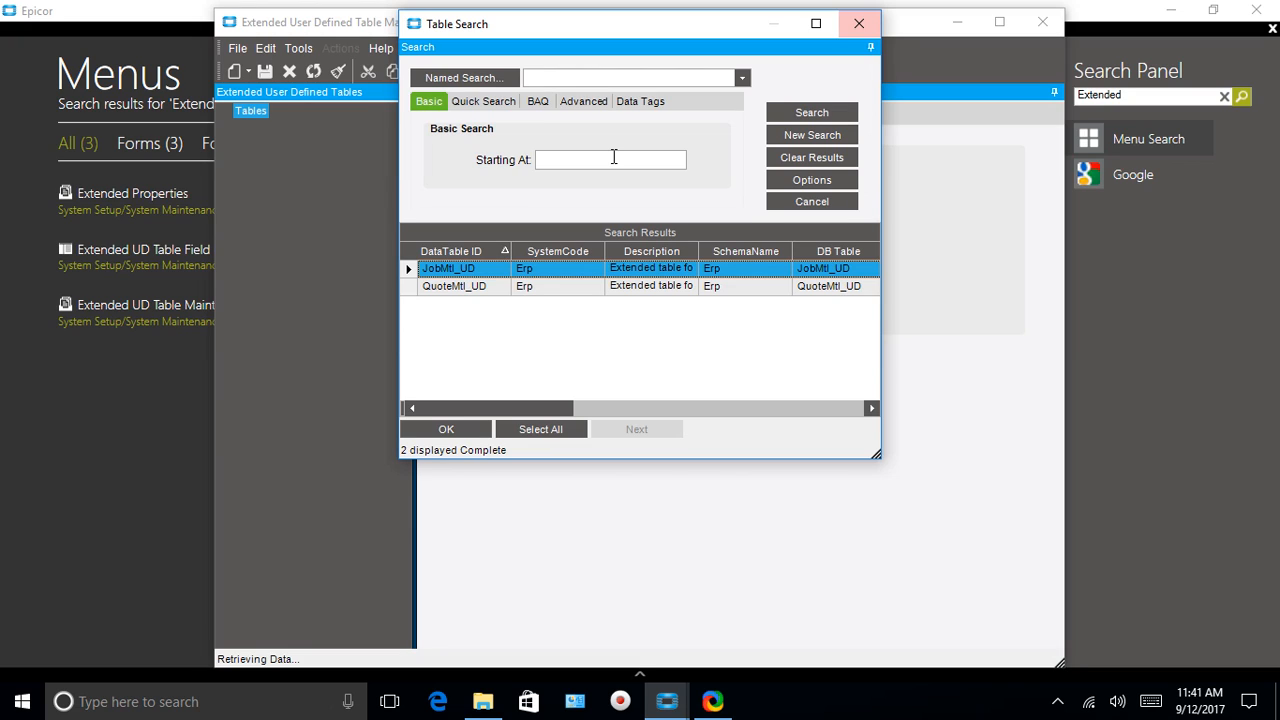
pyautogui.click(440, 430)
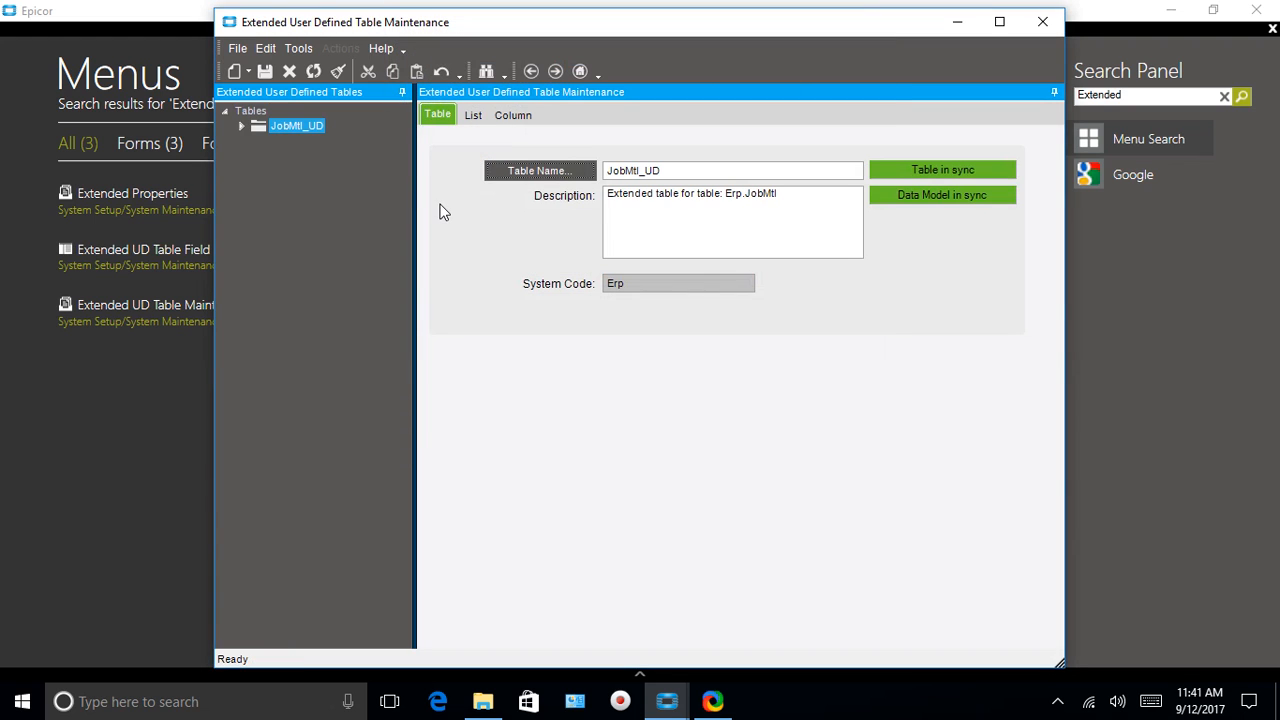
pyautogui.click(513, 115)
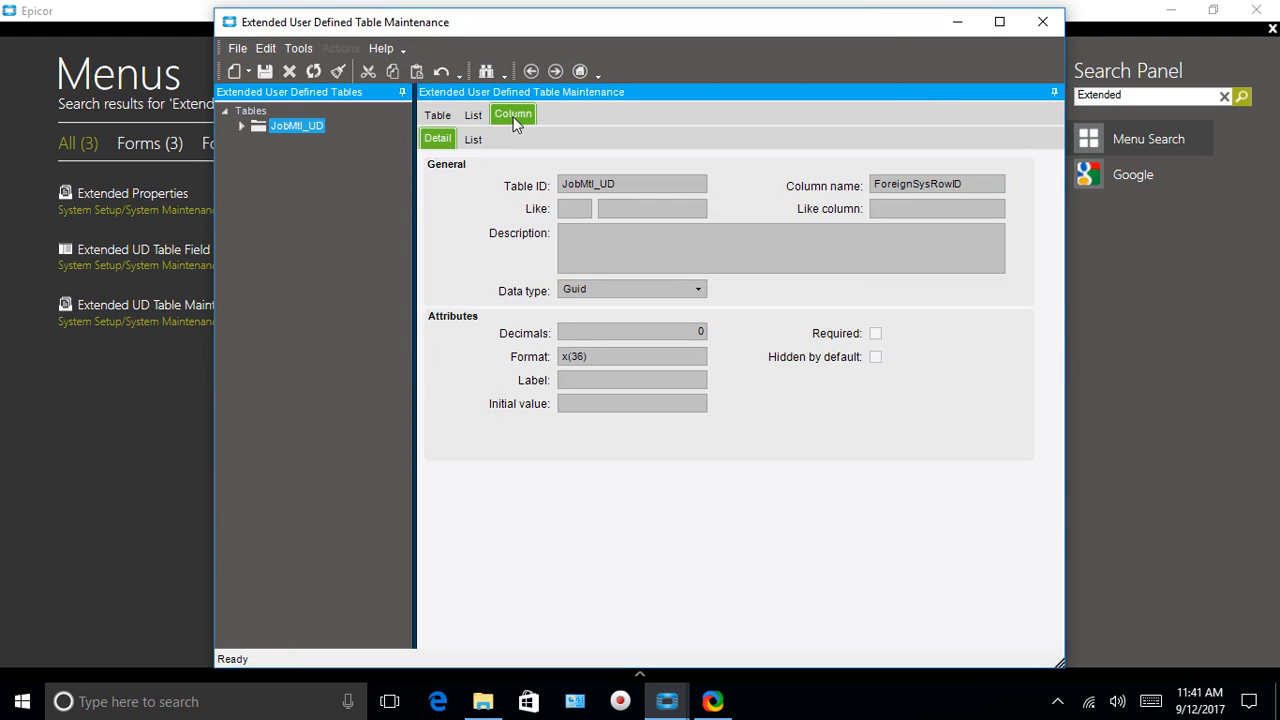
pyautogui.click(241, 127)
pyautogui.click(260, 141)
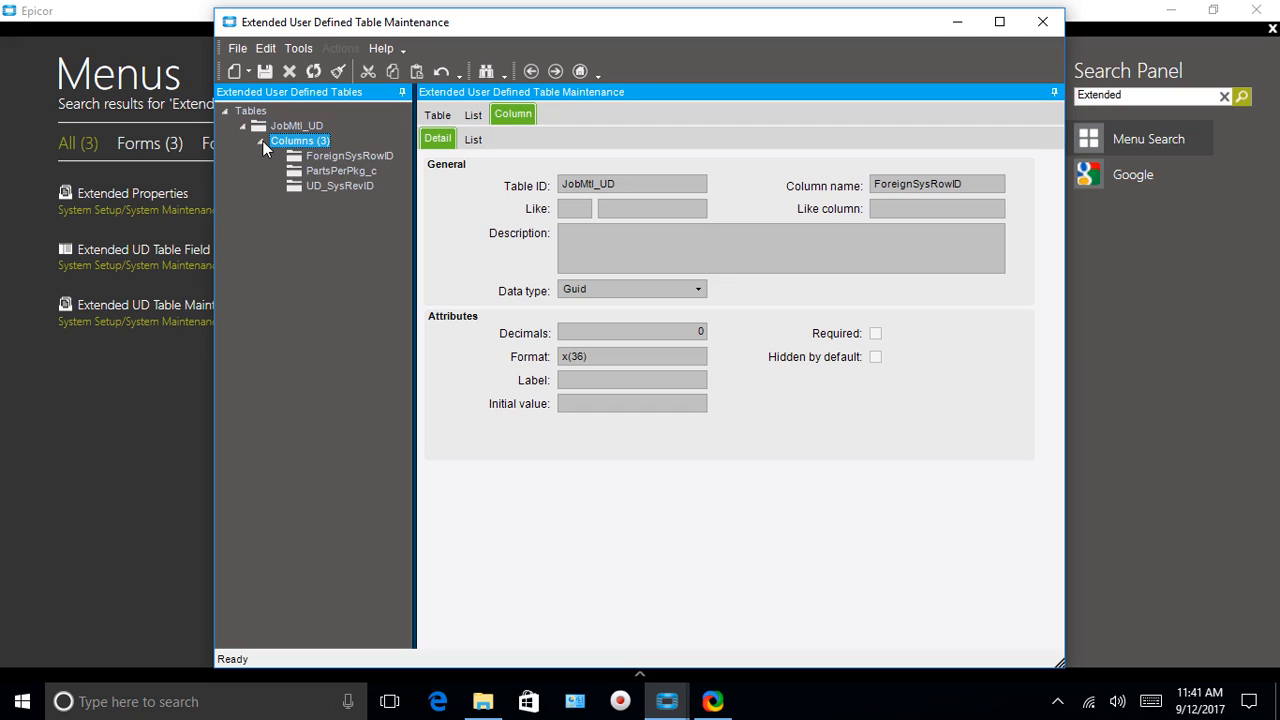
pyautogui.click(339, 170)
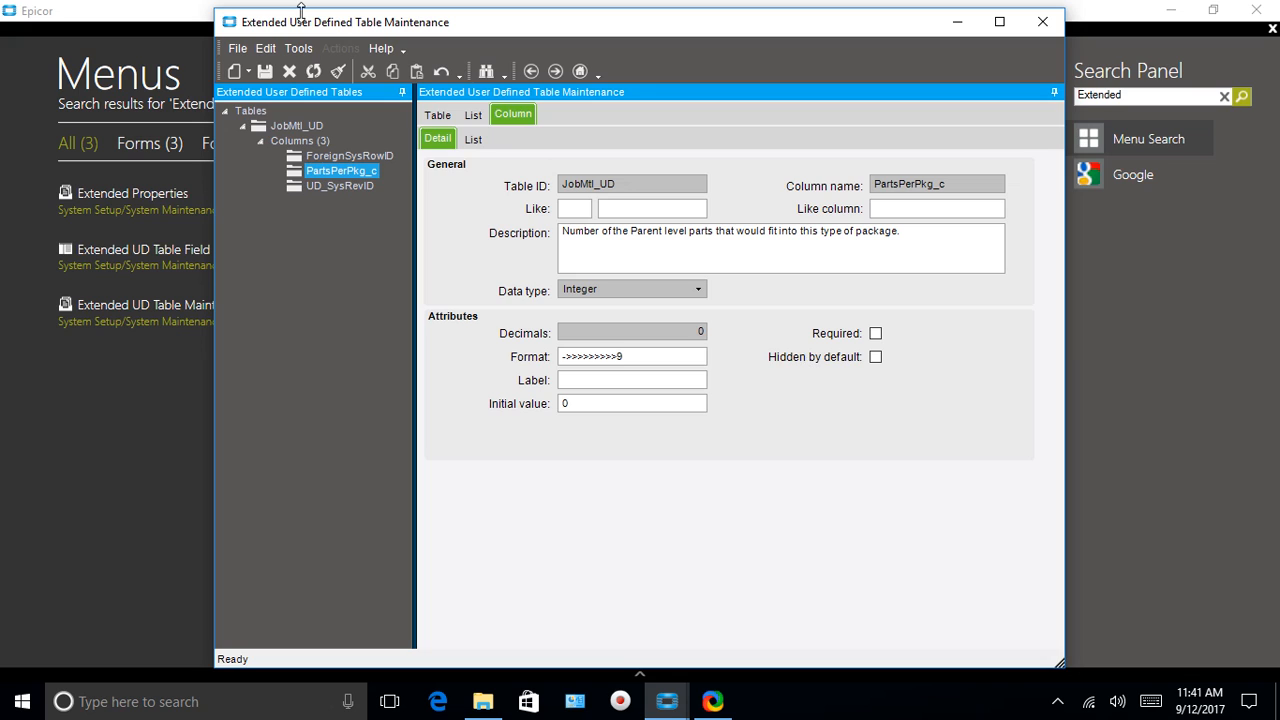
# Create a new ECOMtl_UD extended table for ECOMtl and show its Column form
pyautogui.click(238, 48)
pyautogui.moveTo(228, 75)
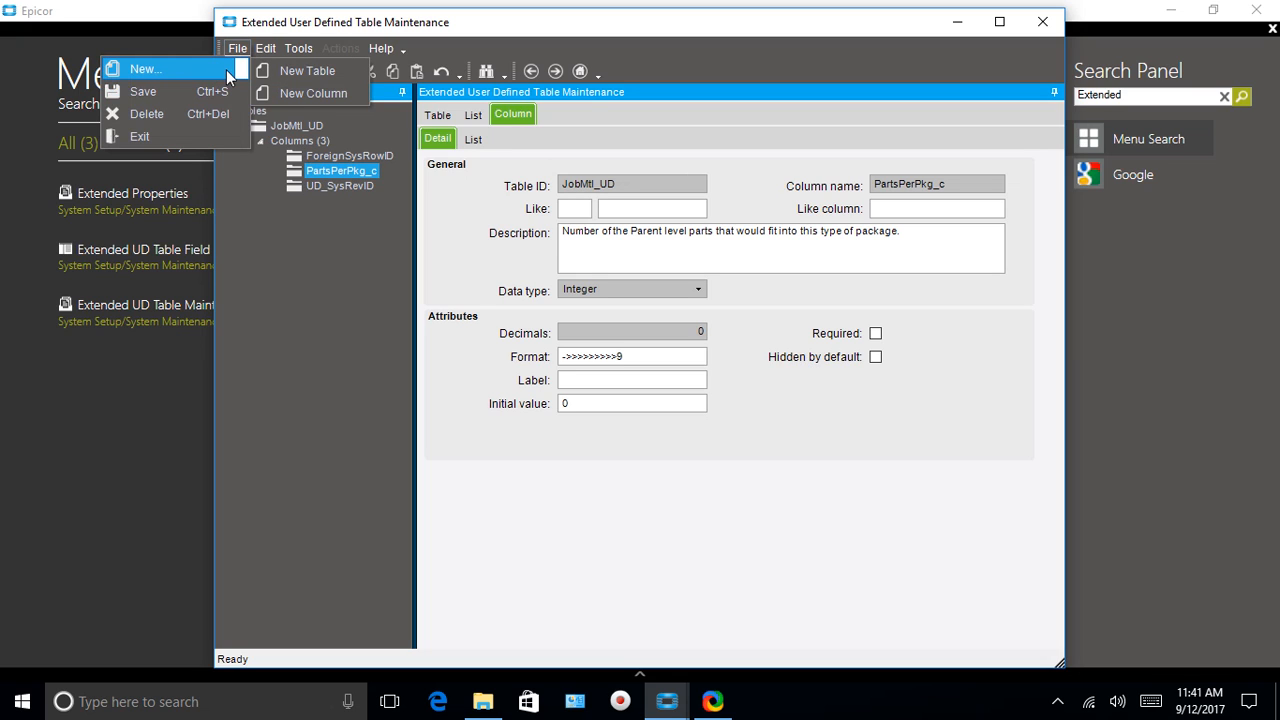
pyautogui.click(291, 70)
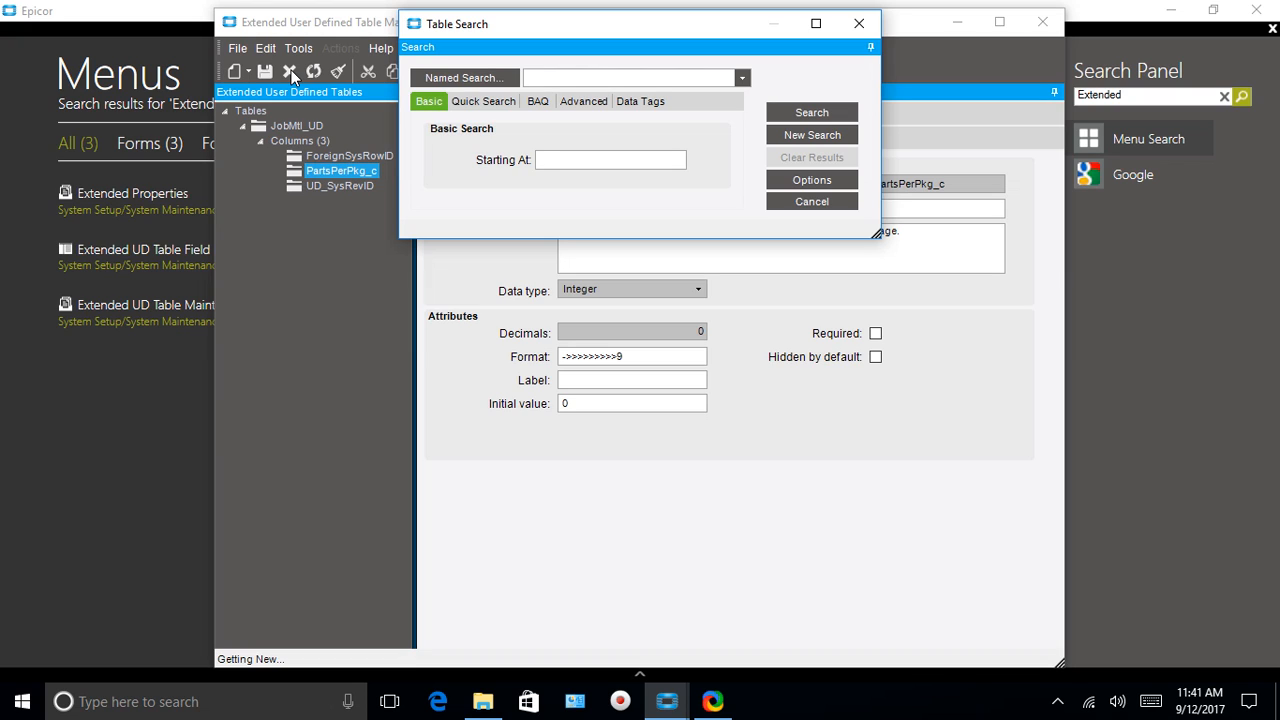
pyautogui.write('ECO')
pyautogui.press('Return')
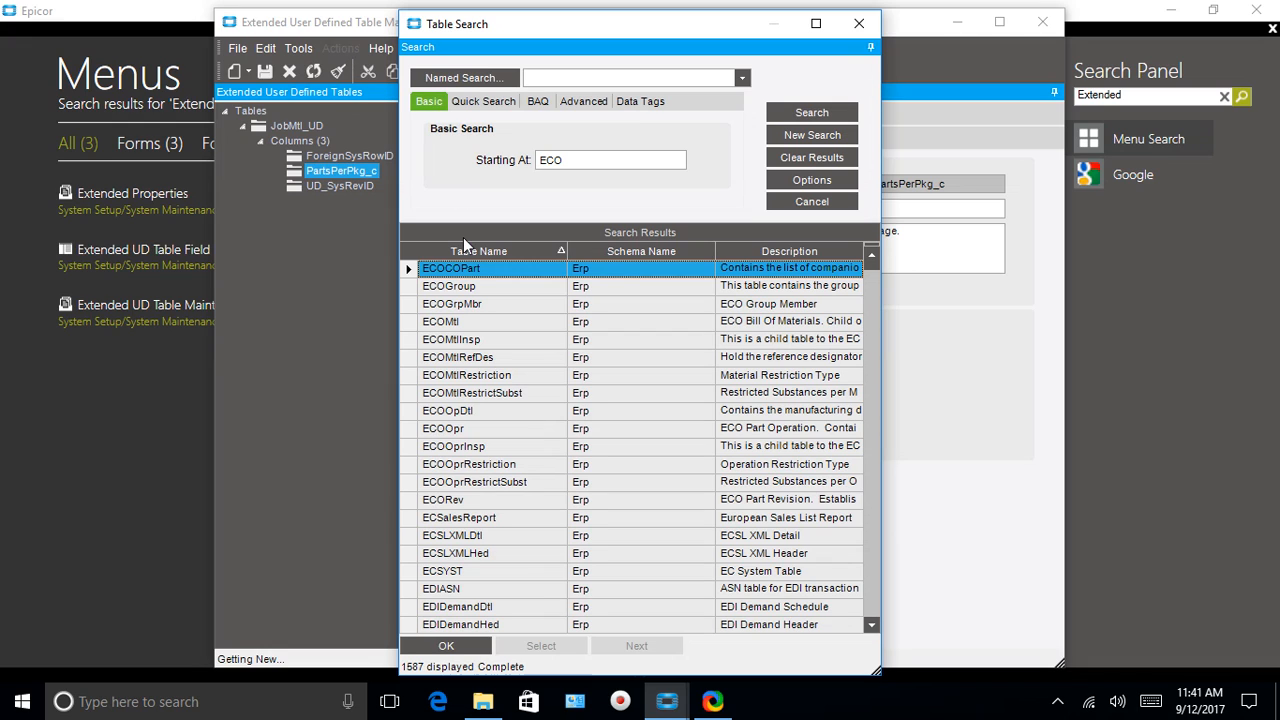
pyautogui.click(441, 324)
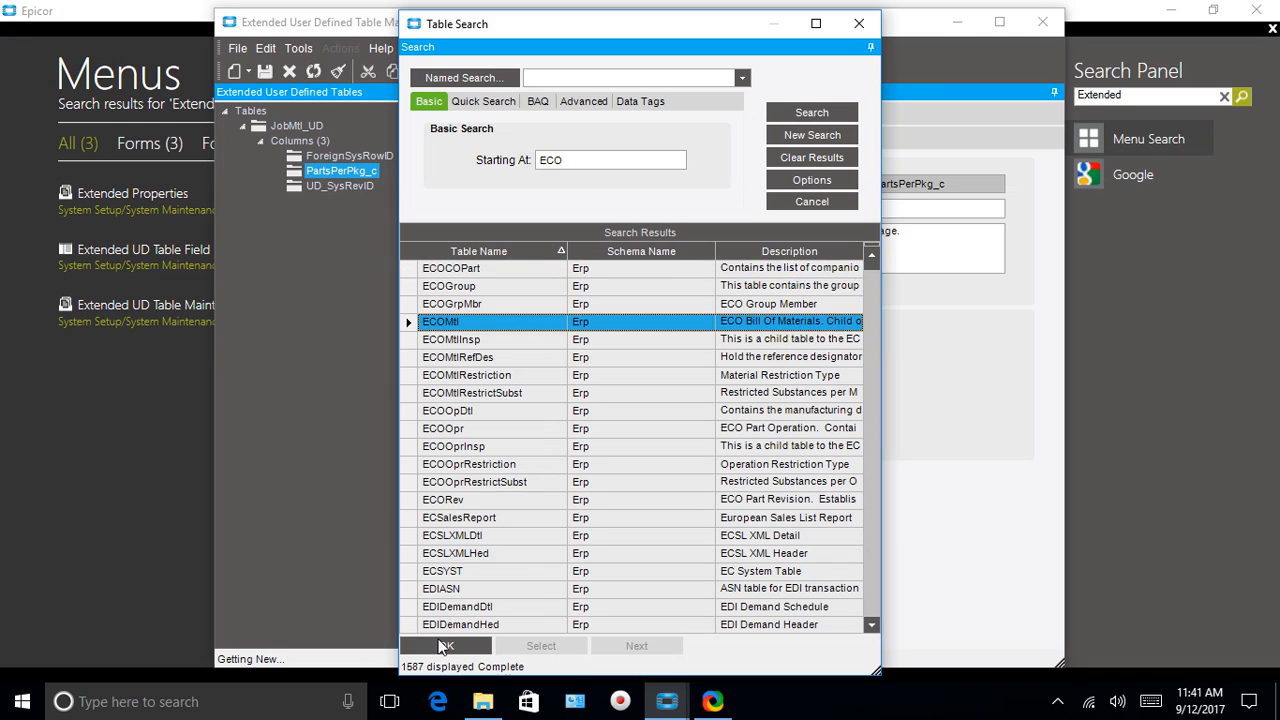
pyautogui.click(441, 646)
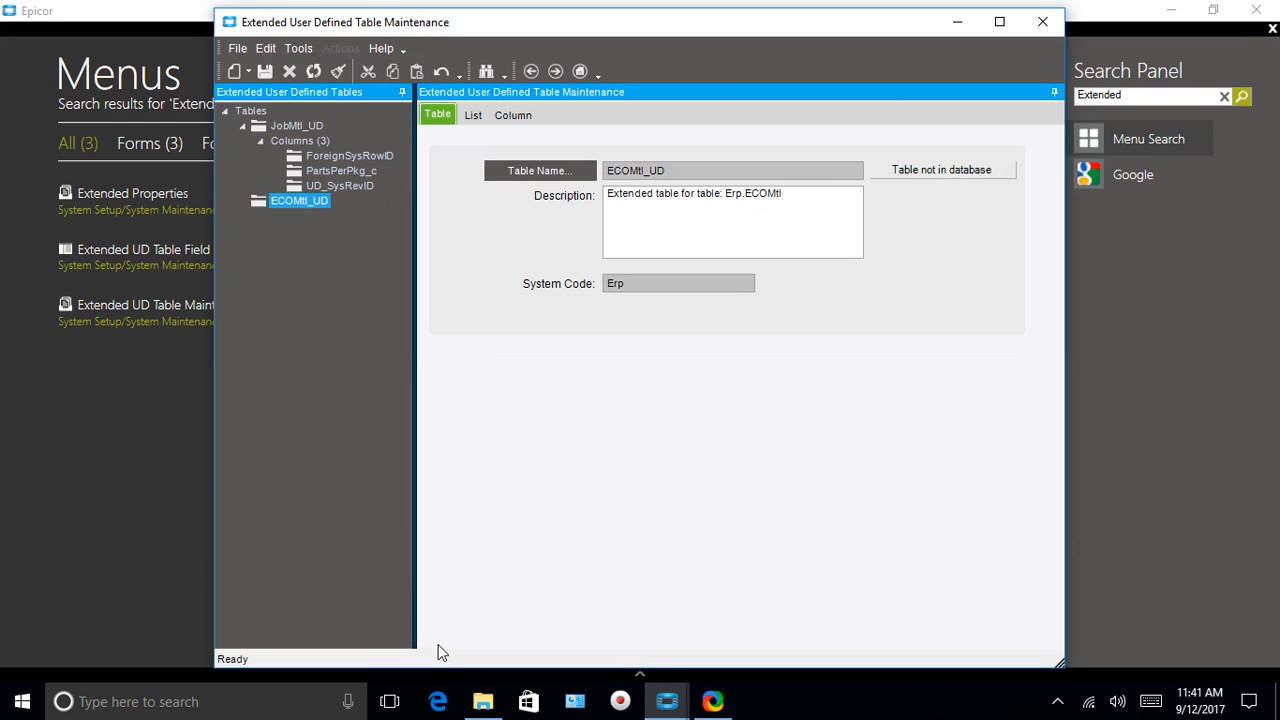
pyautogui.click(510, 115)
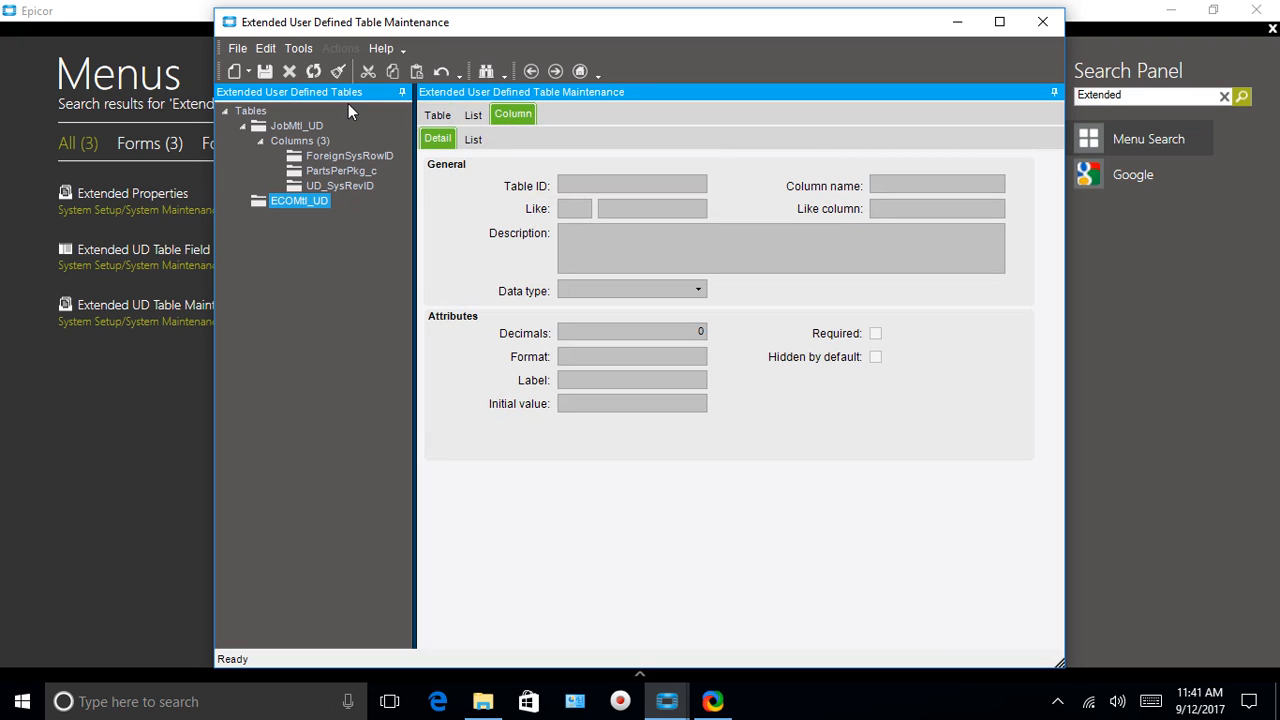
# Add a new column PartPerPkg_c to ECOMtl_UD by entering 'PartPerPkg' as the name
pyautogui.click(238, 48)
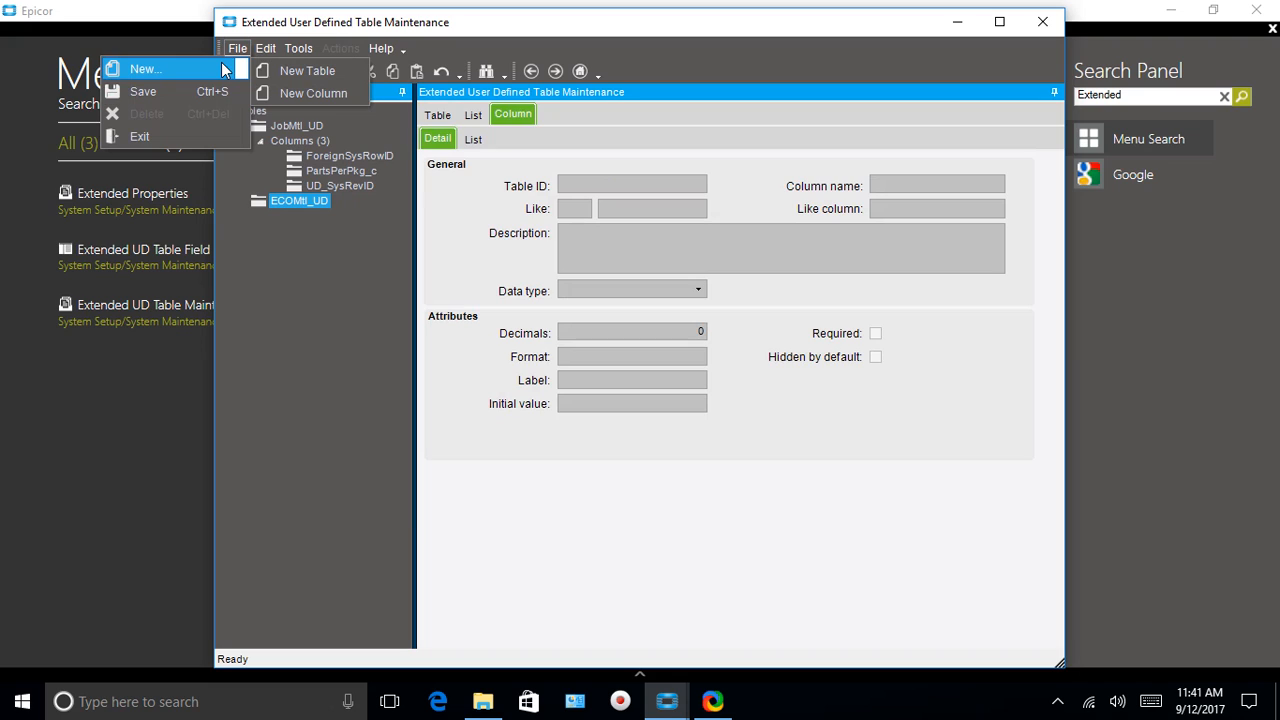
pyautogui.moveTo(238, 56)
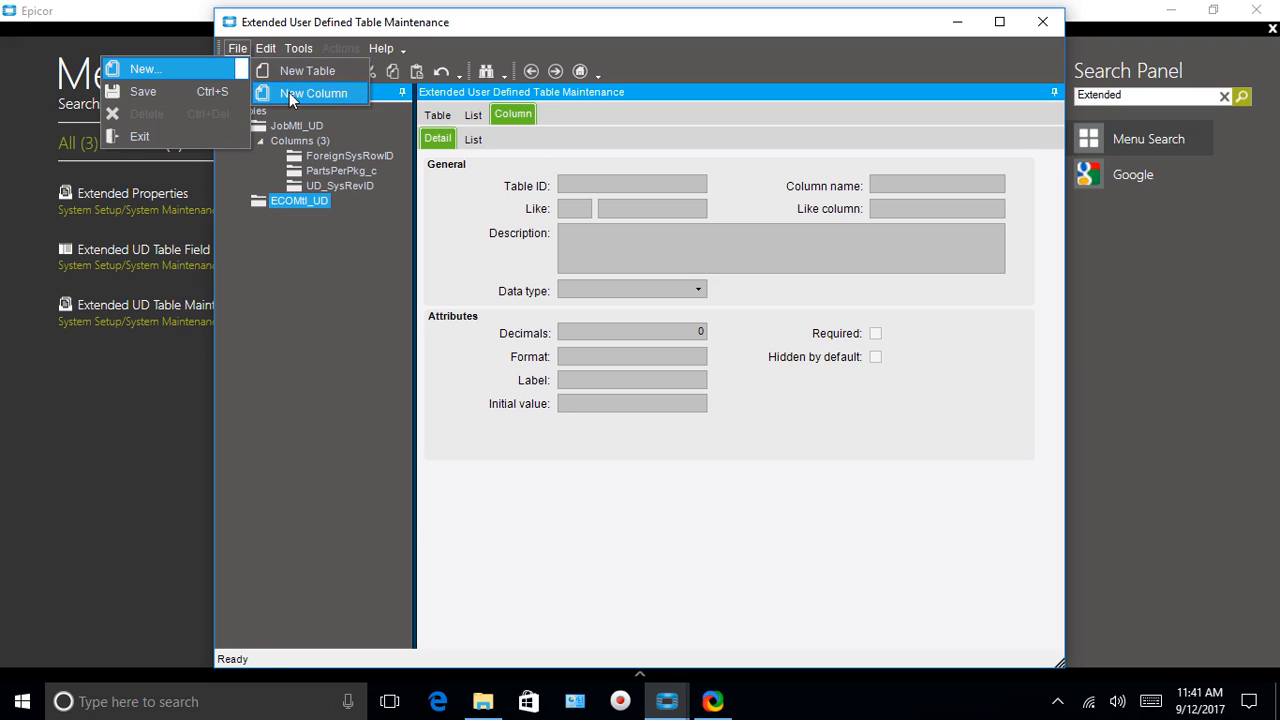
pyautogui.click(289, 92)
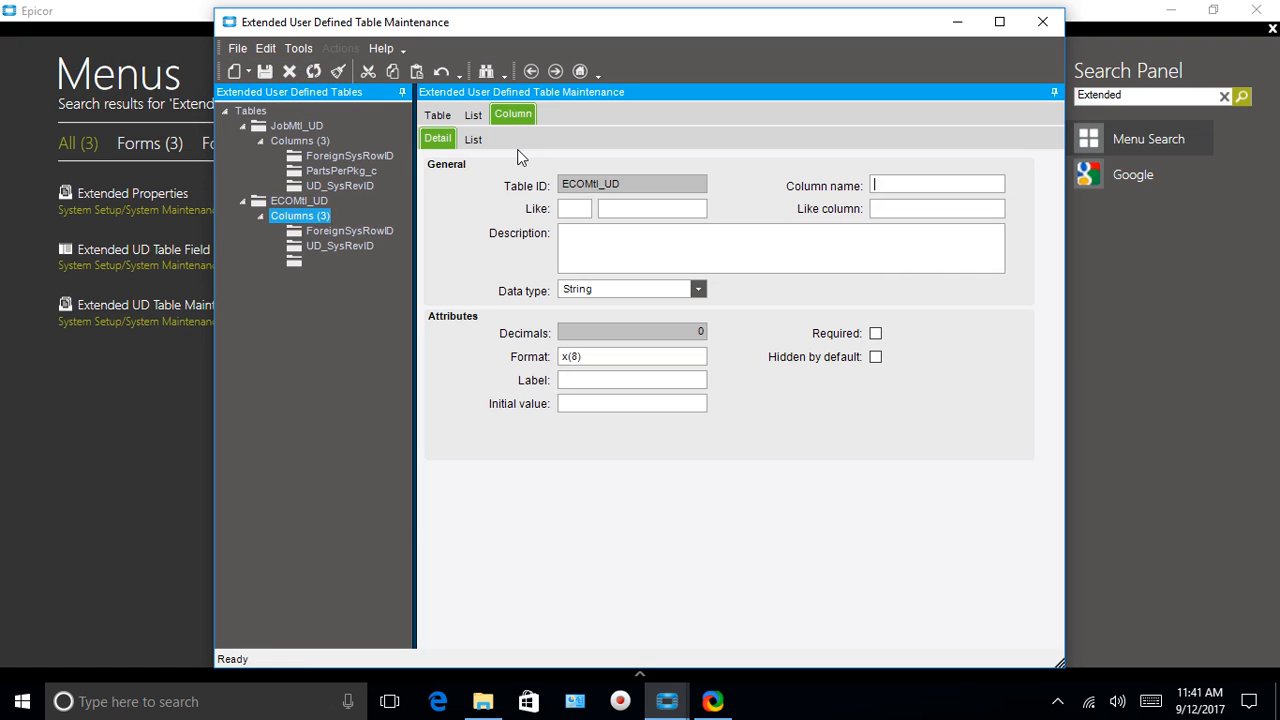
pyautogui.write('PartPerPkg')
pyautogui.press('Tab')
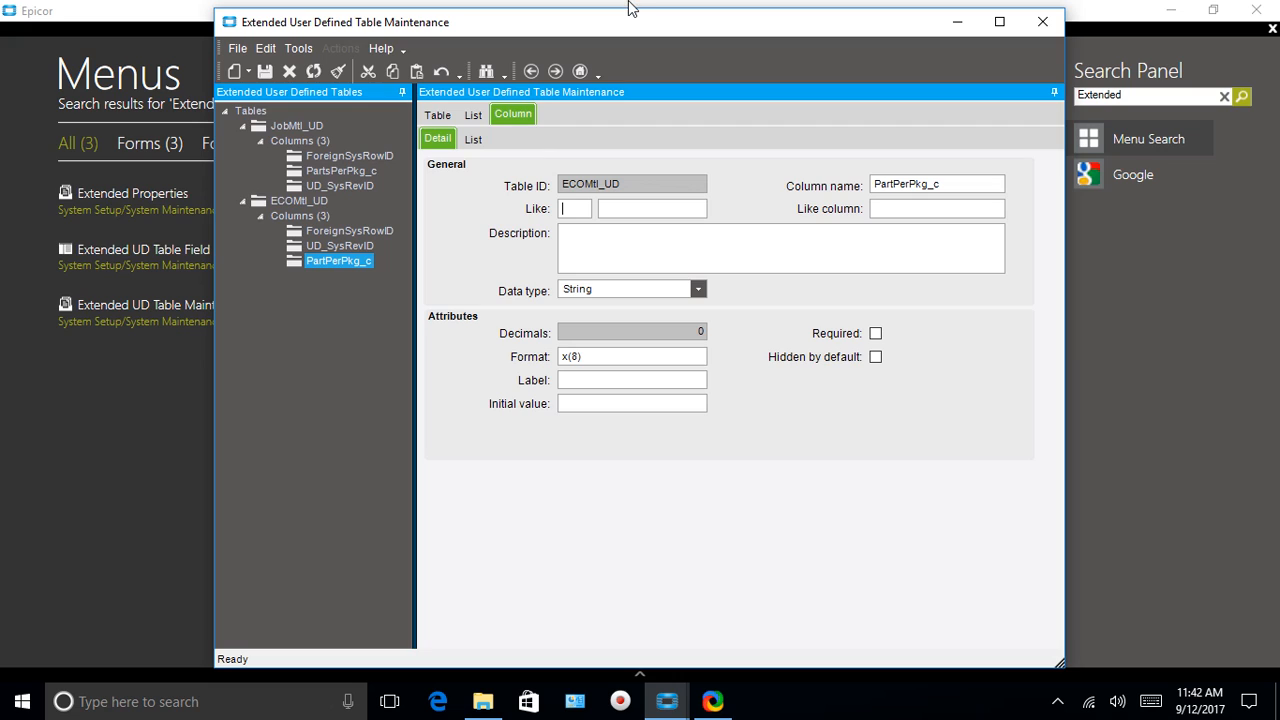
# Enter the column description 'Stores Parts per Package Quantity'
pyautogui.click(576, 236)
pyautogui.write('Stores Parts per Package Quantity')
# Set the data type to Integer and remove the commas from the format mask
pyautogui.click(699, 289)
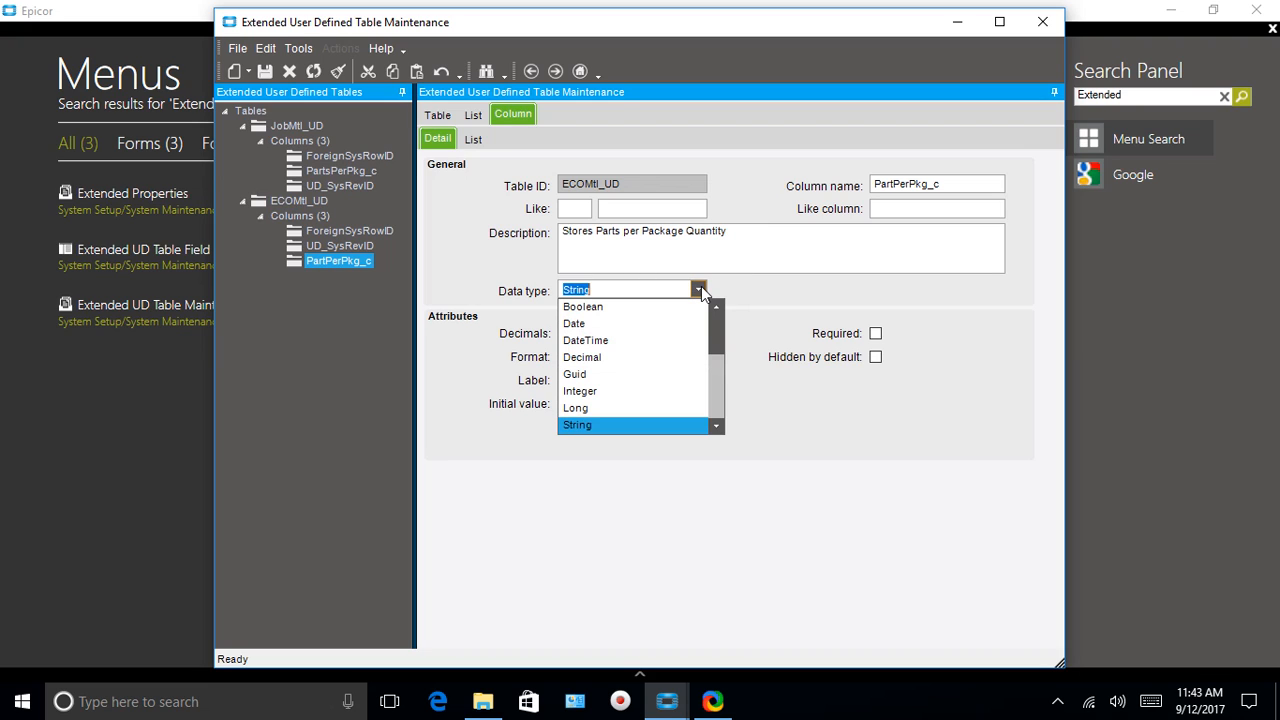
pyautogui.click(565, 391)
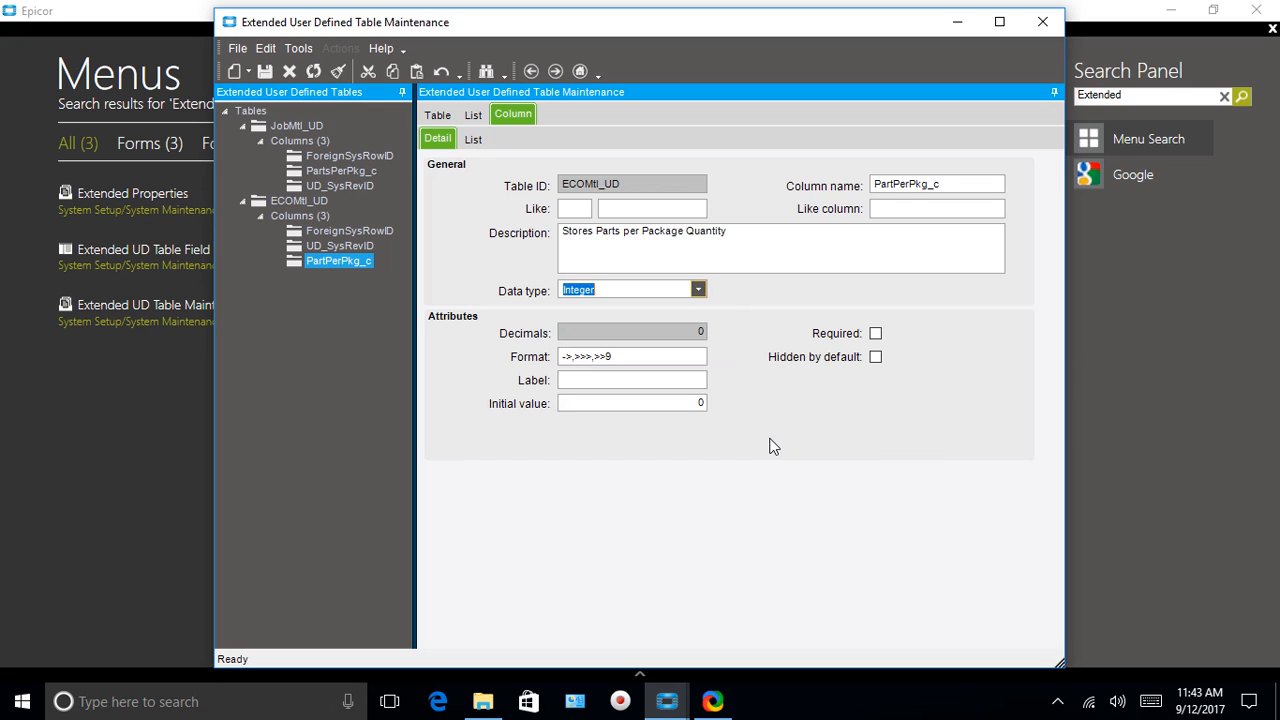
pyautogui.click(595, 356)
pyautogui.press('BackSpace')
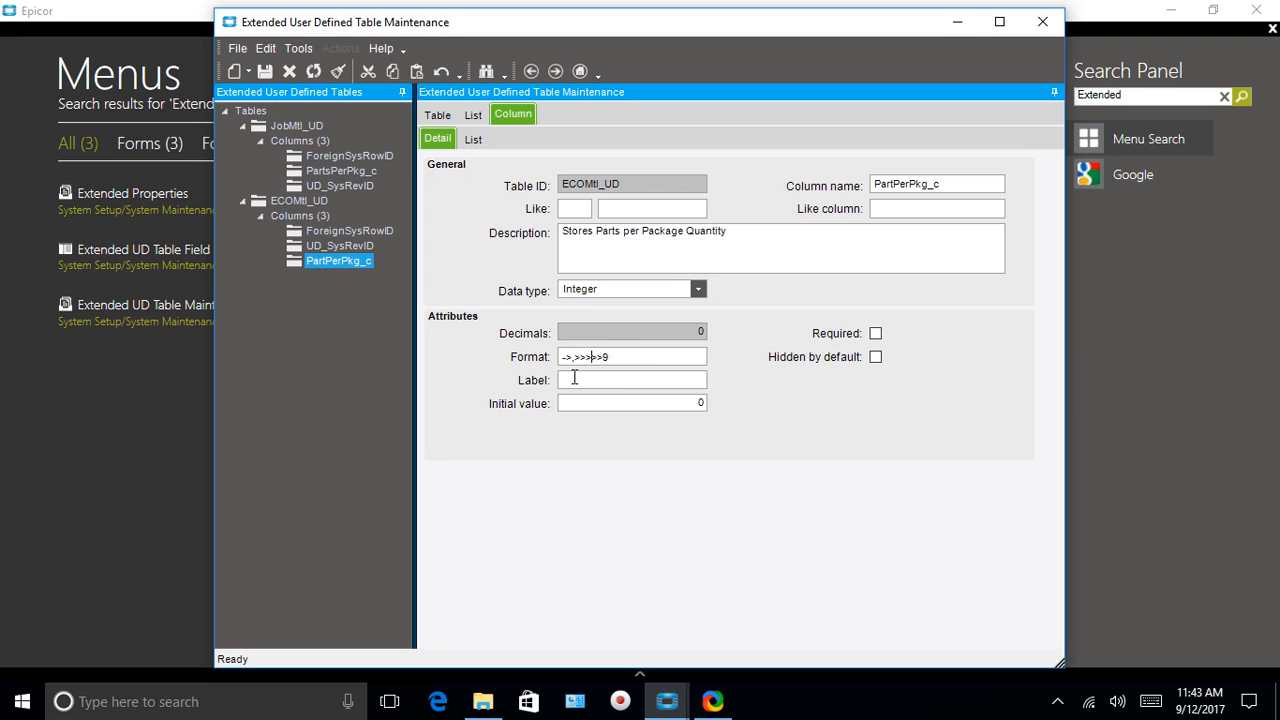
pyautogui.click(576, 357)
pyautogui.press('BackSpace')
pyautogui.write('>>')
# Save the PartPerPkg_c column, close table maintenance, and minimize Epicor
pyautogui.click(264, 69)
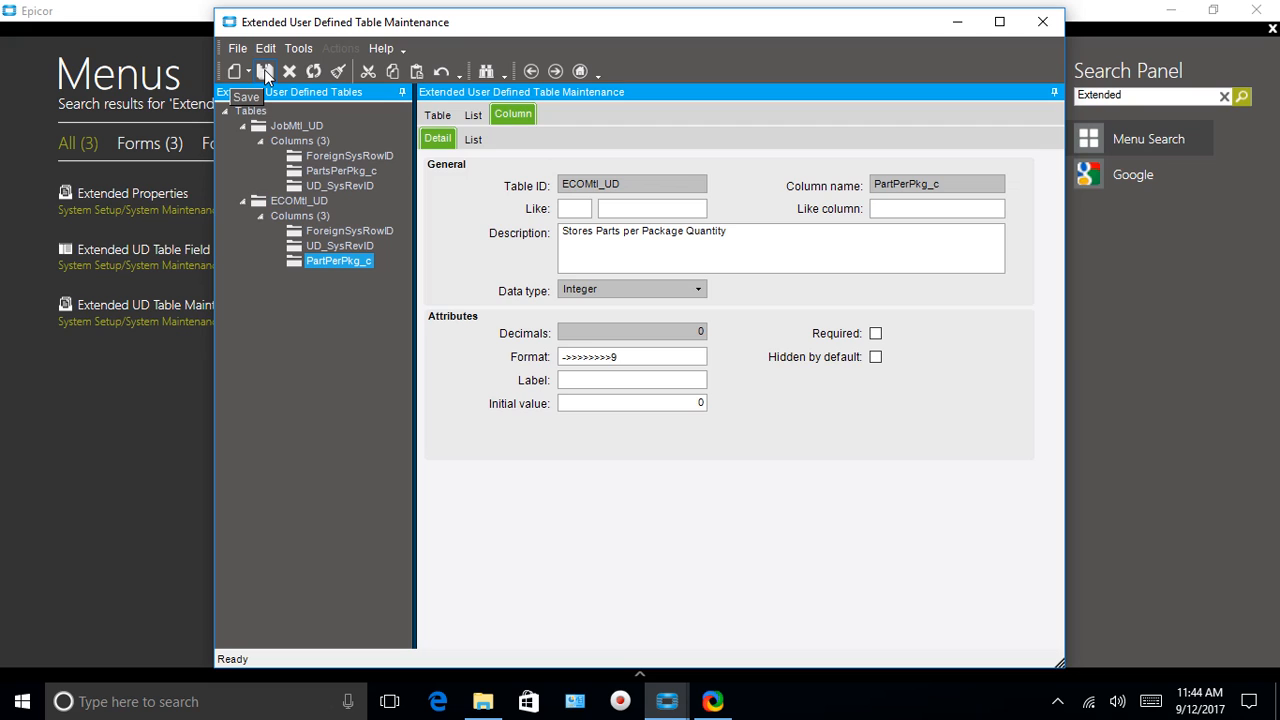
pyautogui.click(1042, 22)
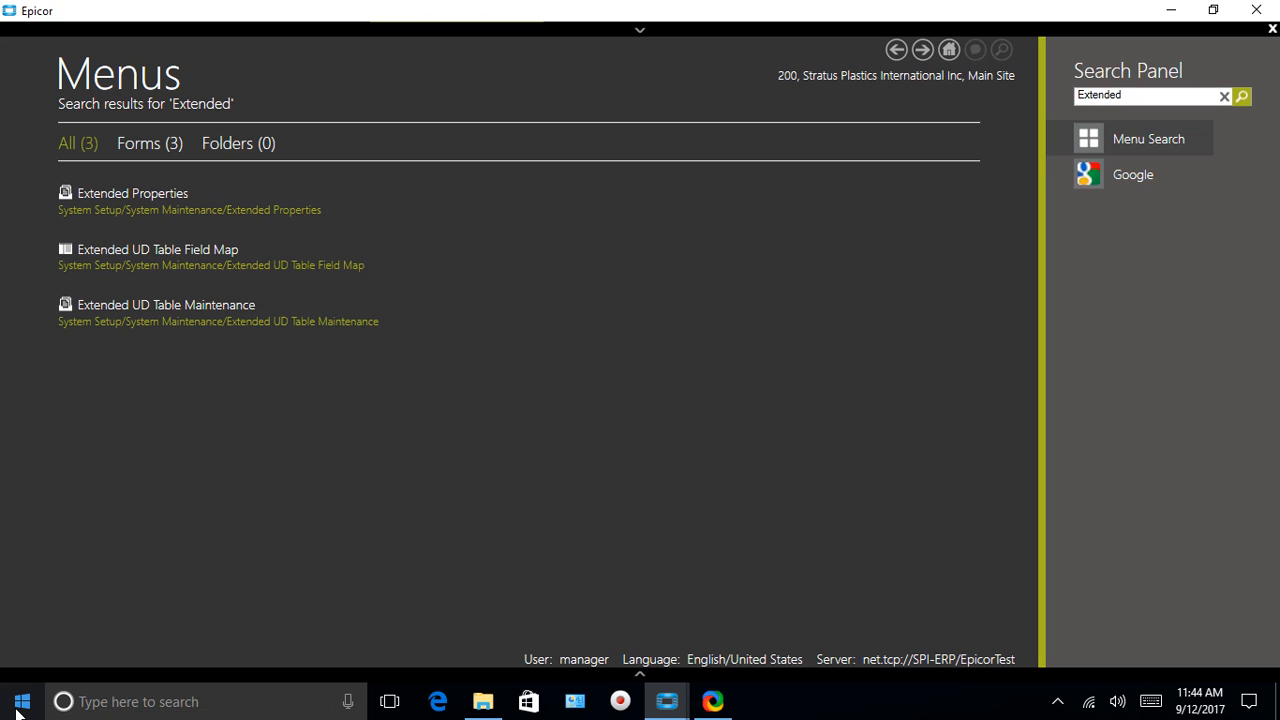
pyautogui.click(1183, 17)
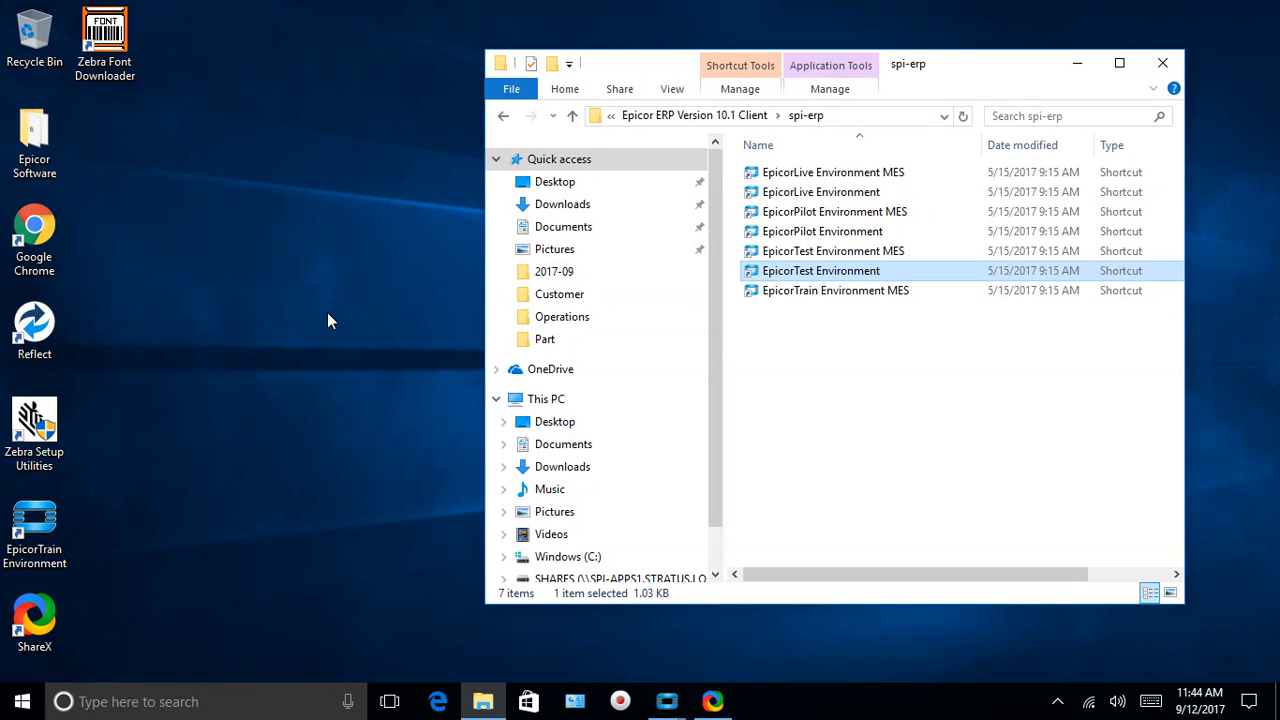
# Open Remote Desktop Connection and connect to computer SPI-ERP
pyautogui.click(187, 702)
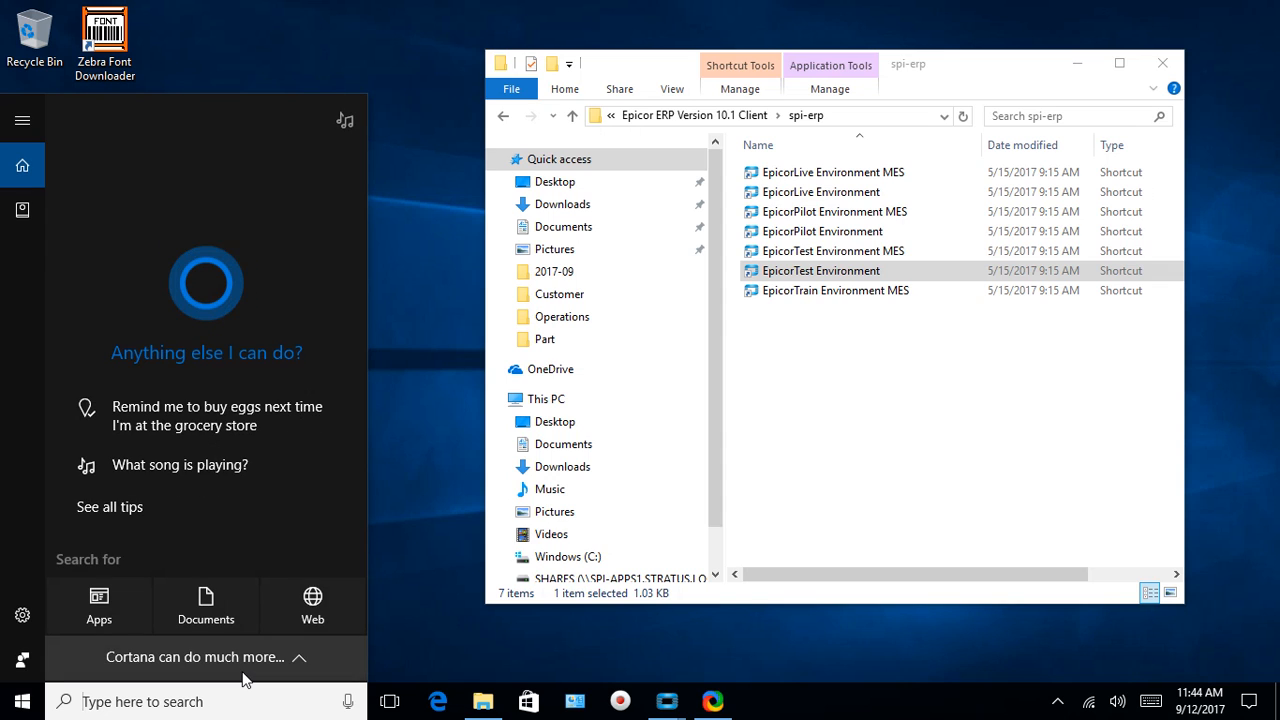
pyautogui.write('rdp')
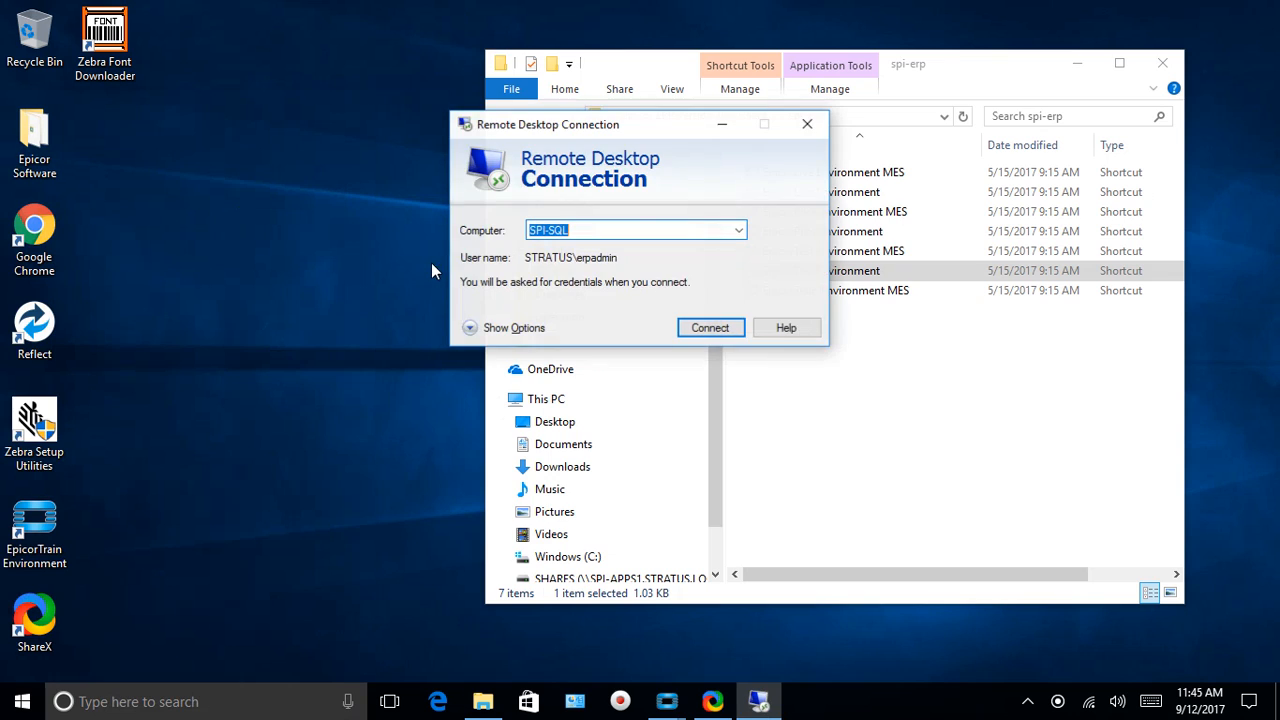
pyautogui.click(740, 231)
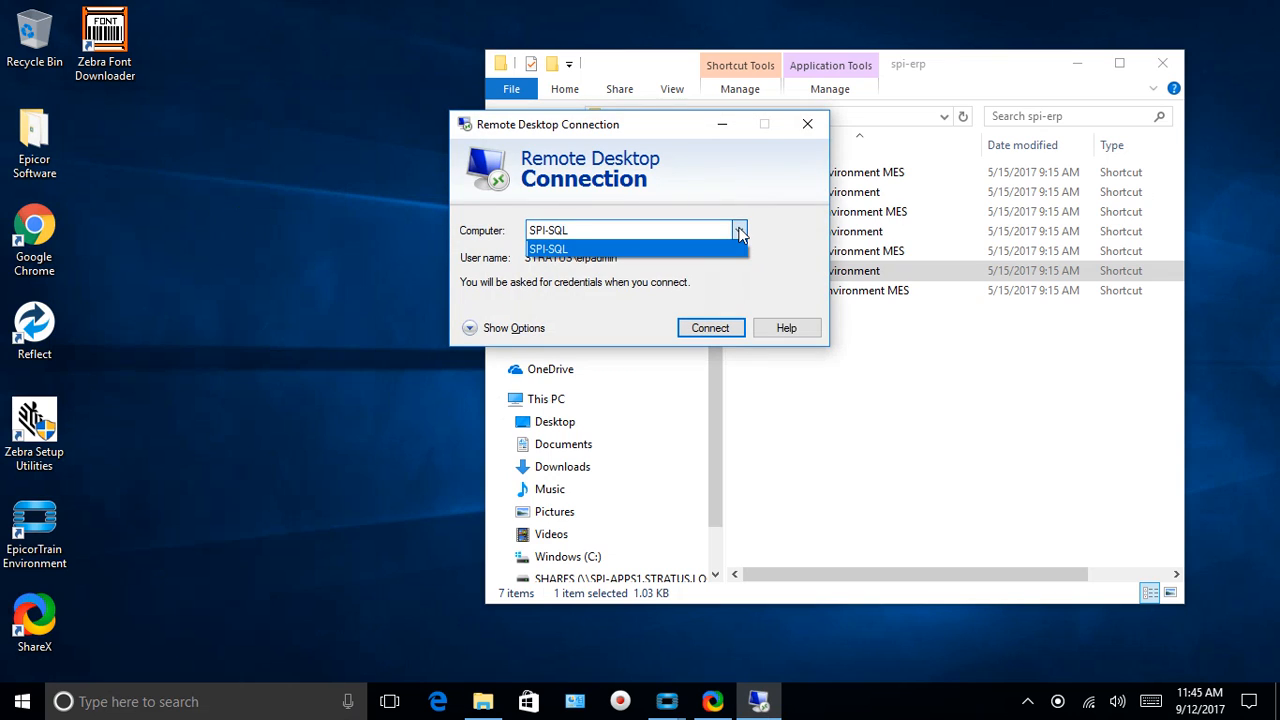
pyautogui.click(574, 249)
pyautogui.click(548, 230)
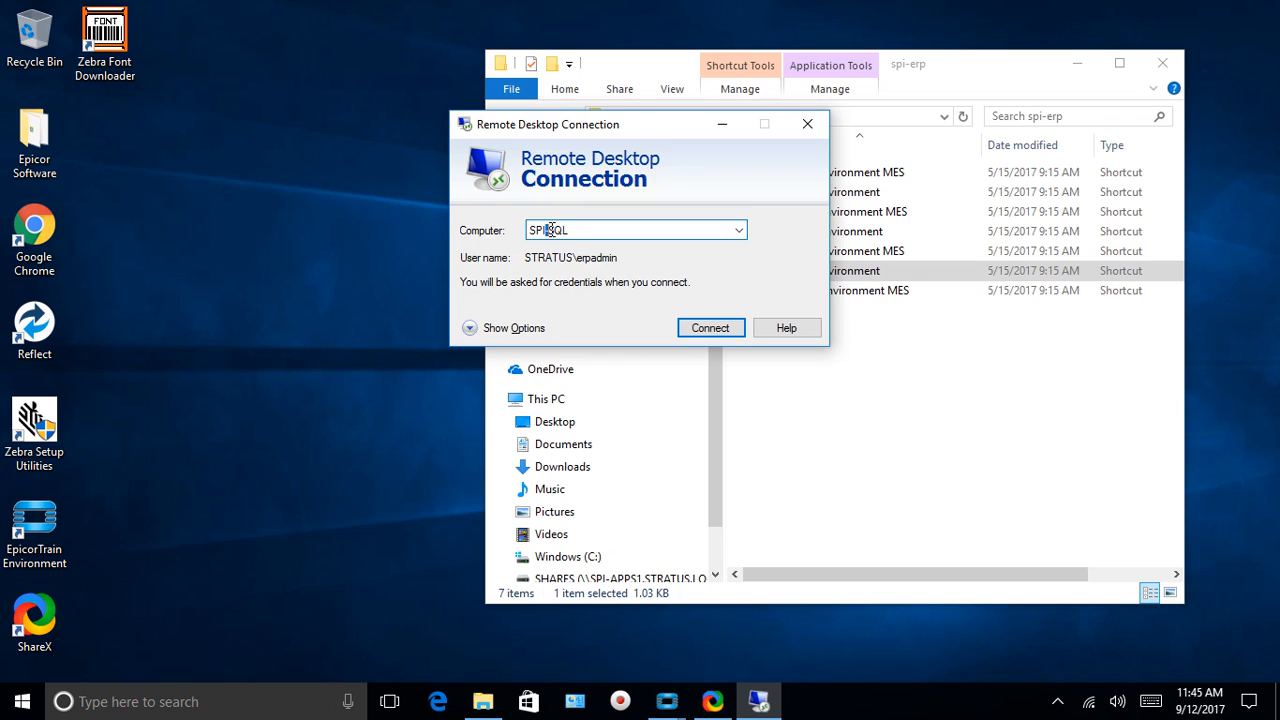
pyautogui.moveTo(551, 230); pyautogui.dragTo(618, 248)
pyautogui.write('ERP')
pyautogui.press('Return')
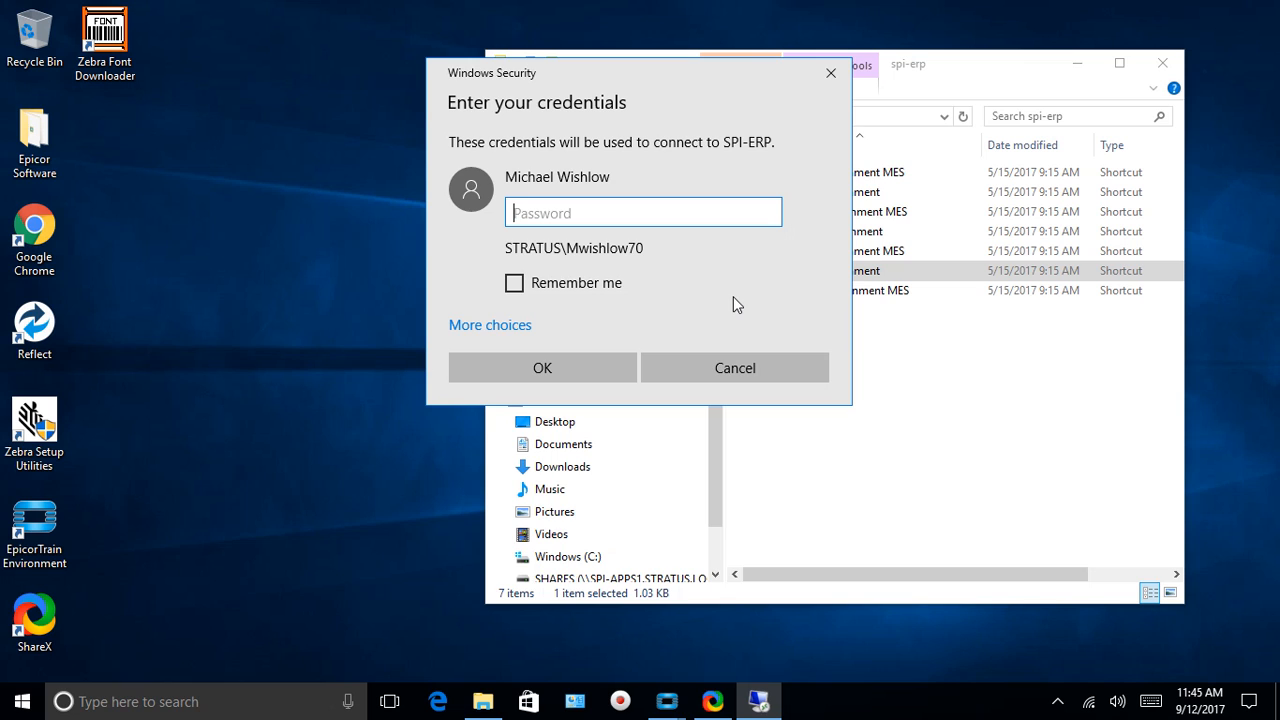
# Enter the account password and maximize the remote session window
pyautogui.write('***********')
pyautogui.press('Return')
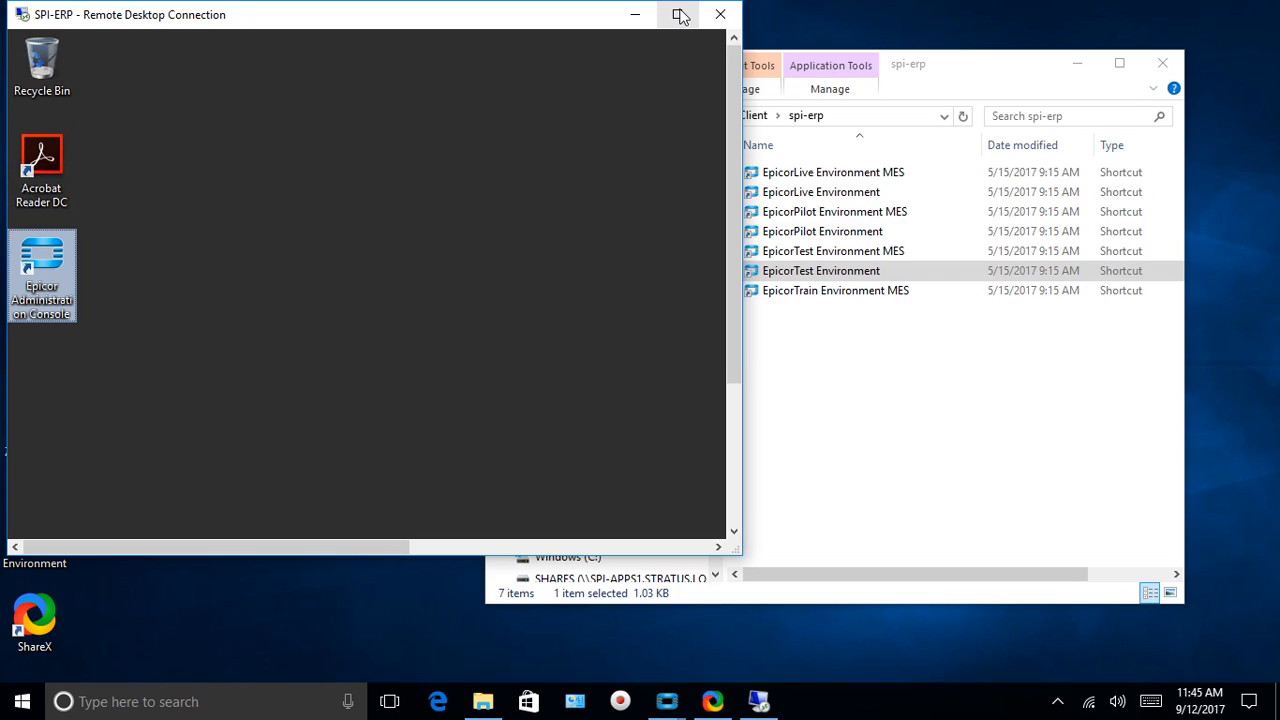
pyautogui.click(677, 14)
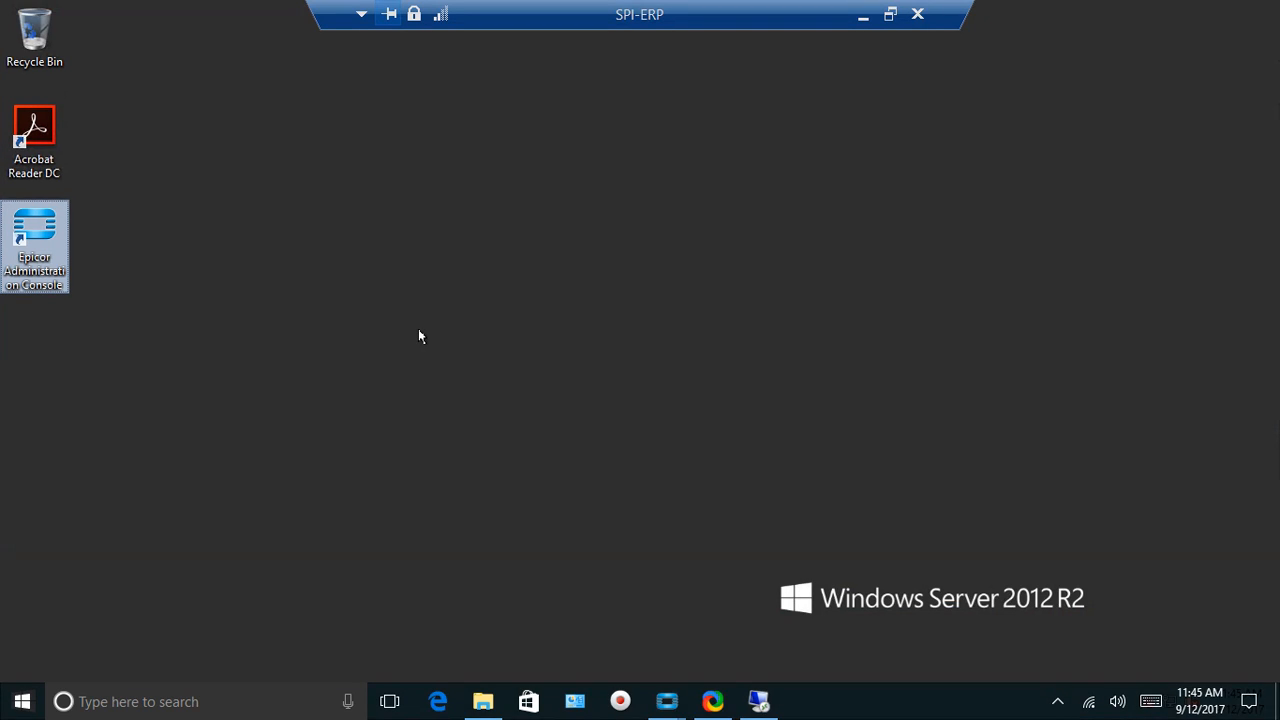
# Stop the EpicorTest application pool under SPI-ERP.STRATUS.LOCAL in Epicor Administration Console
pyautogui.doubleClick(43, 272)
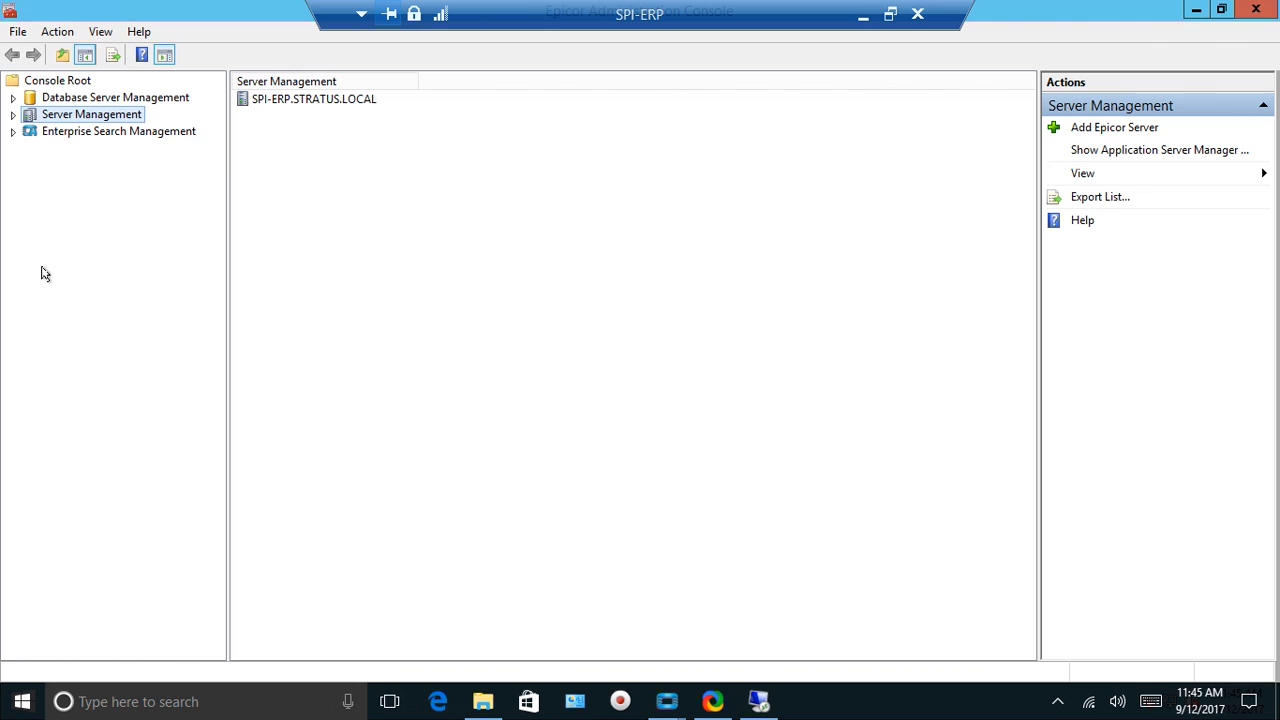
pyautogui.click(20, 117)
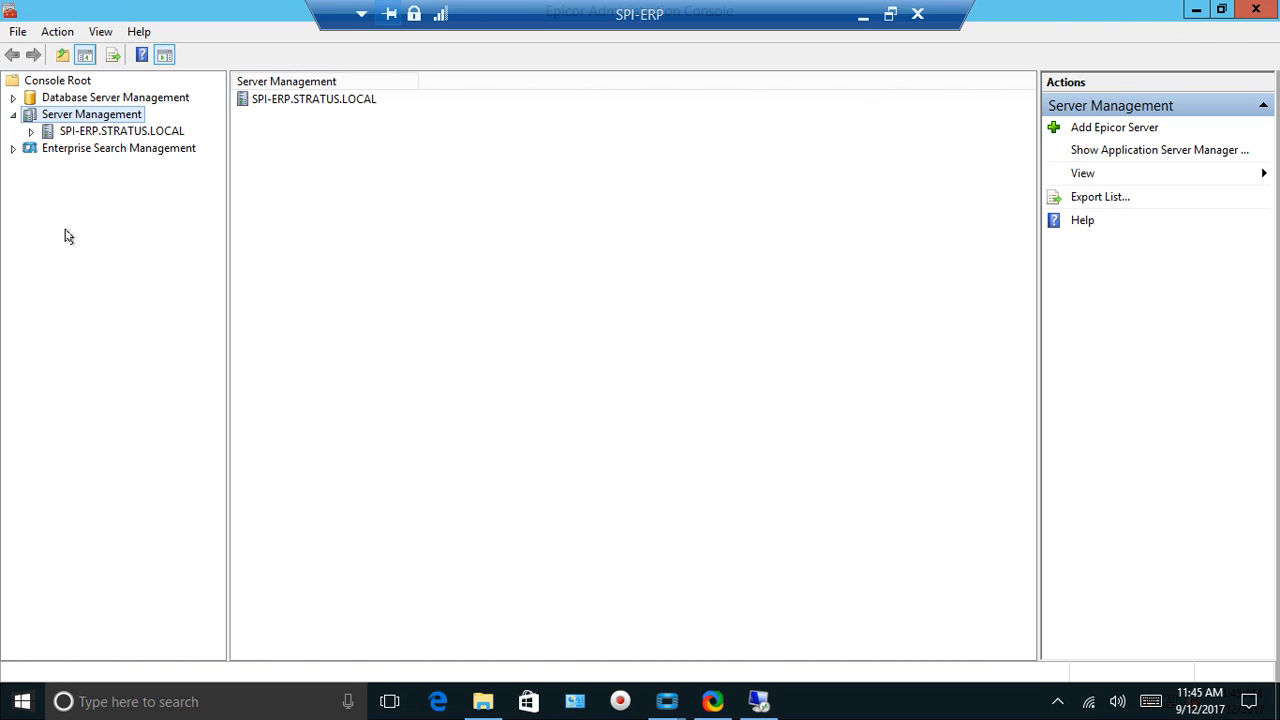
pyautogui.click(31, 131)
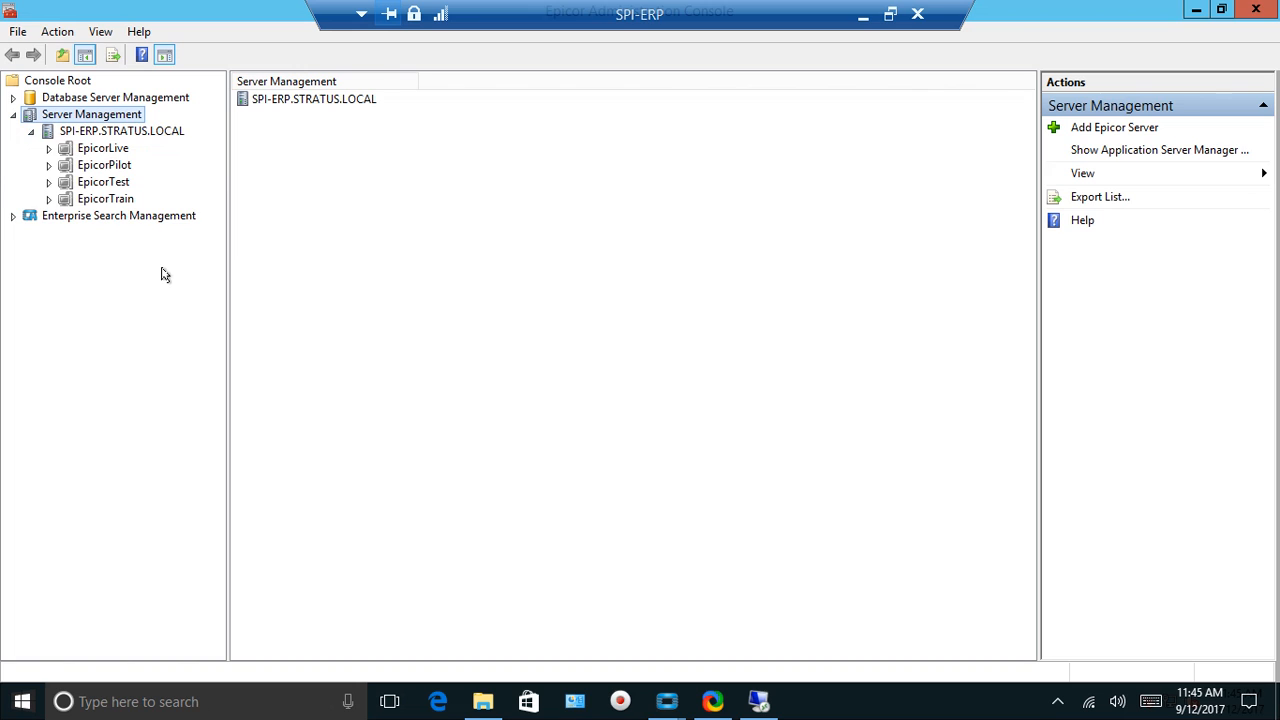
pyautogui.click(70, 184)
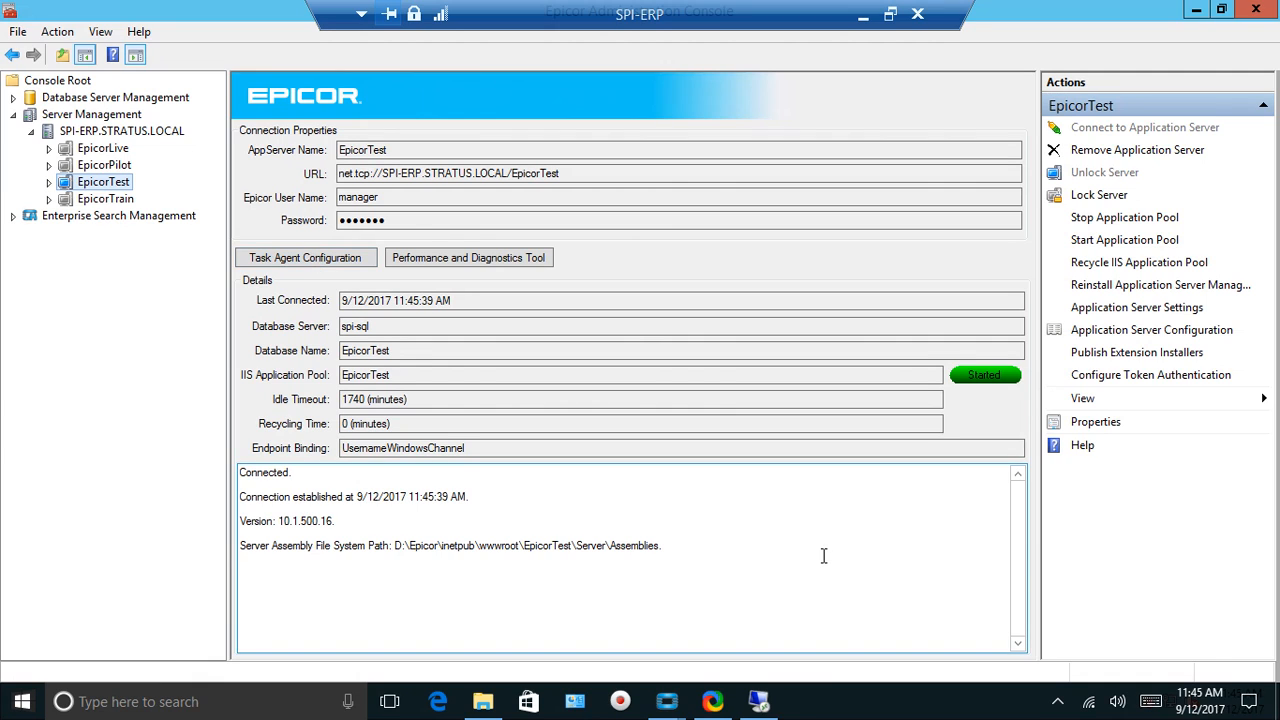
pyautogui.click(1100, 218)
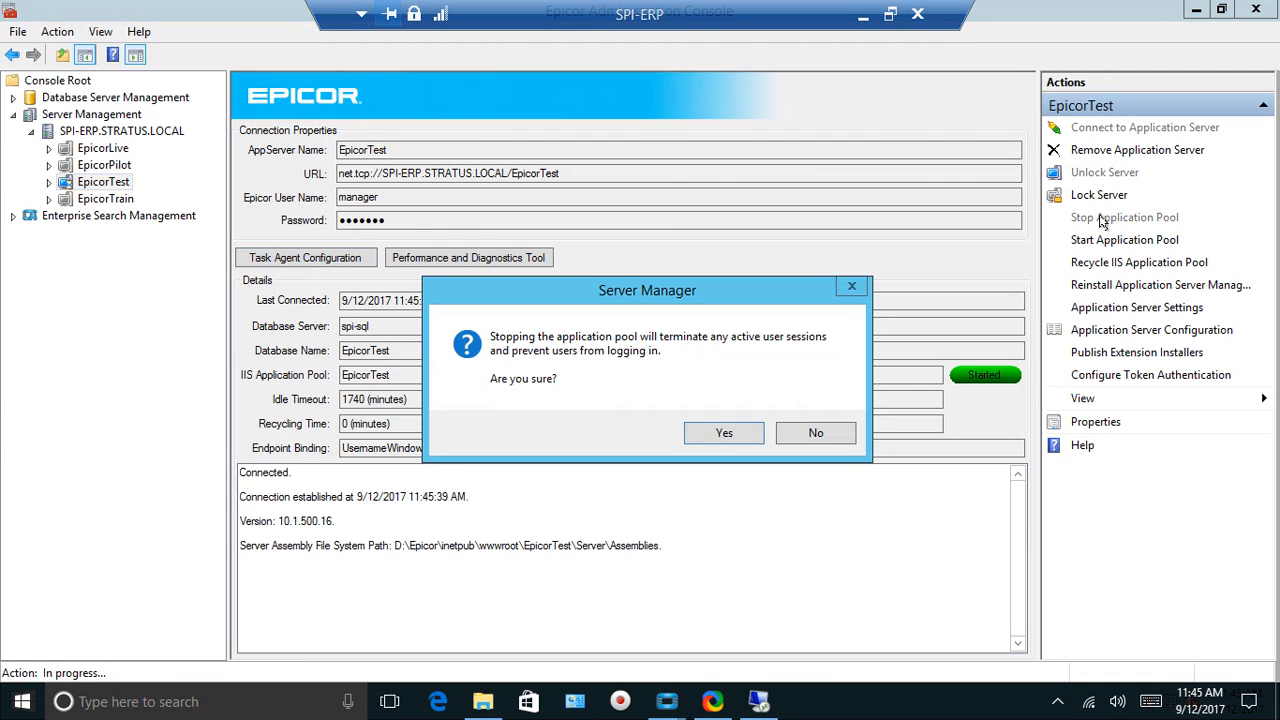
pyautogui.click(710, 434)
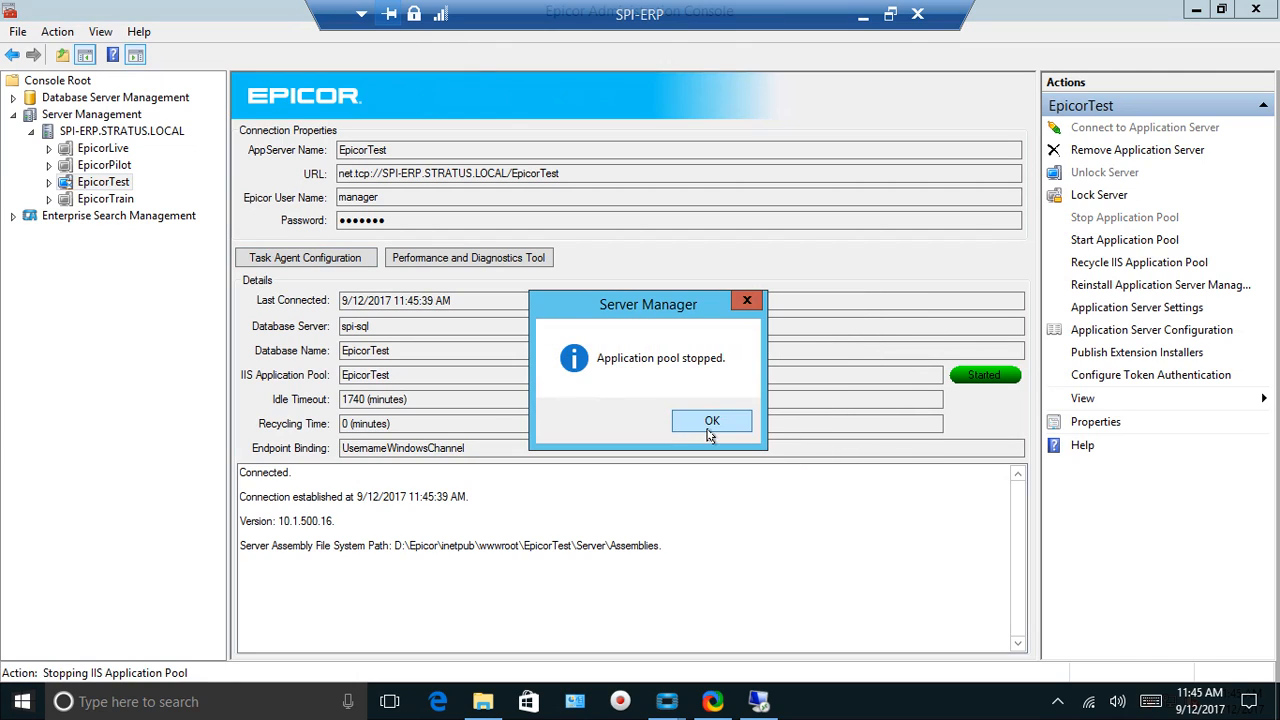
pyautogui.click(717, 423)
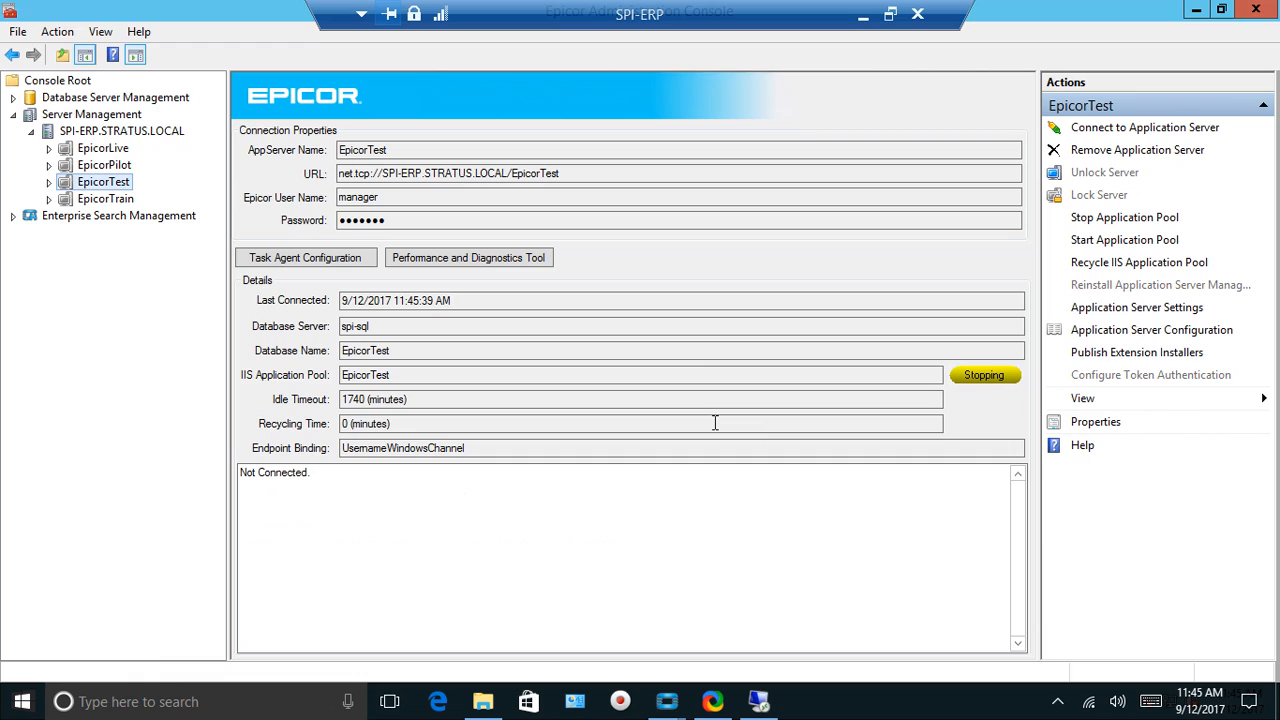
# Regenerate the EpicorTest data model on SPI-SQL and acknowledge the success message
pyautogui.click(13, 97)
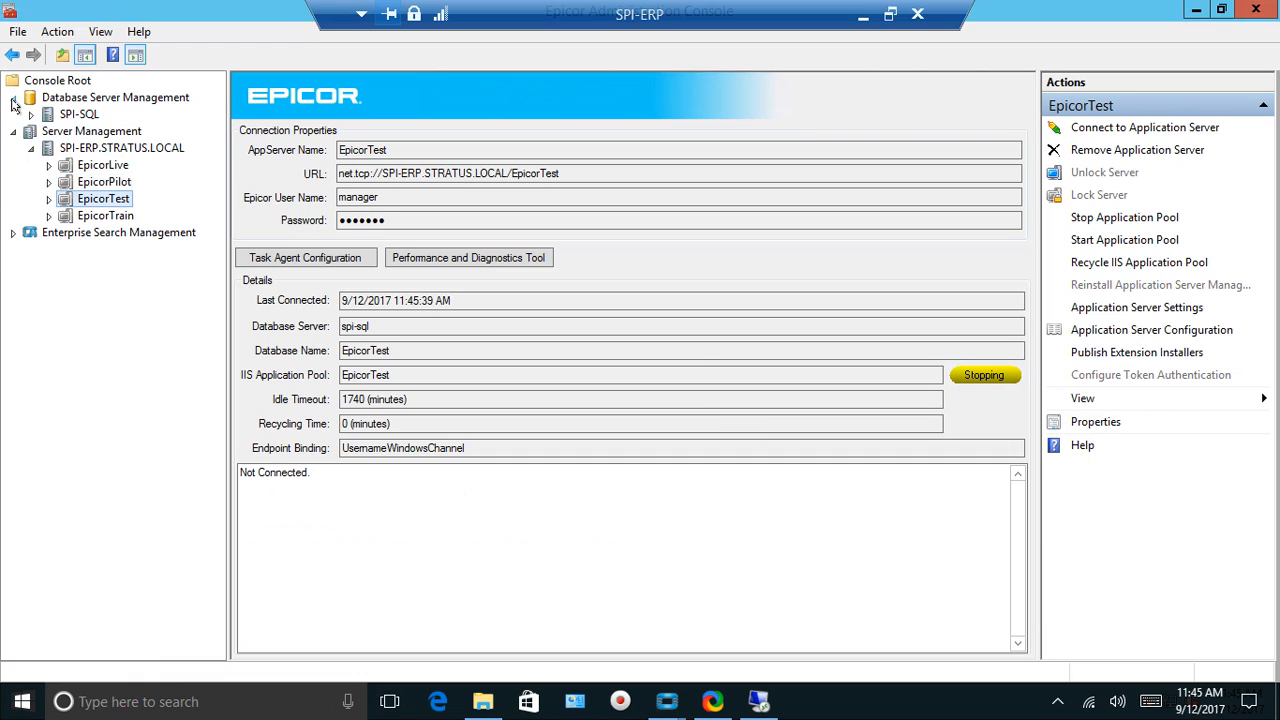
pyautogui.click(29, 115)
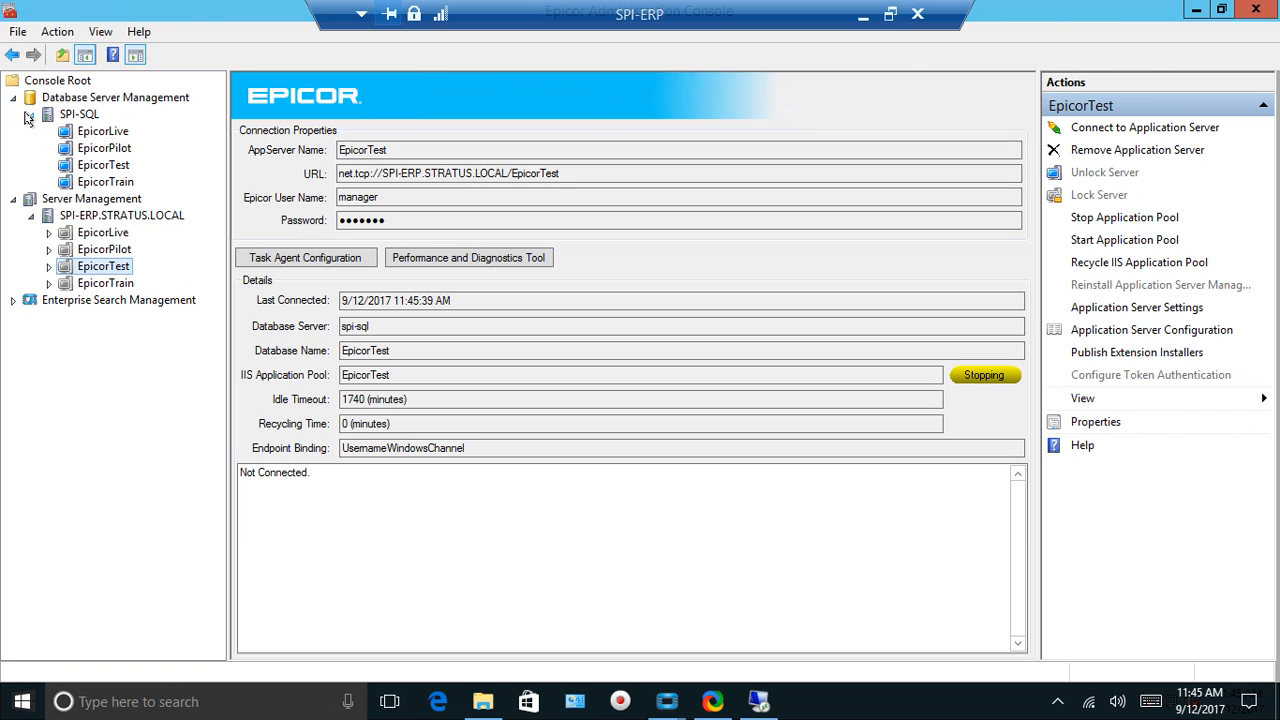
pyautogui.click(84, 166)
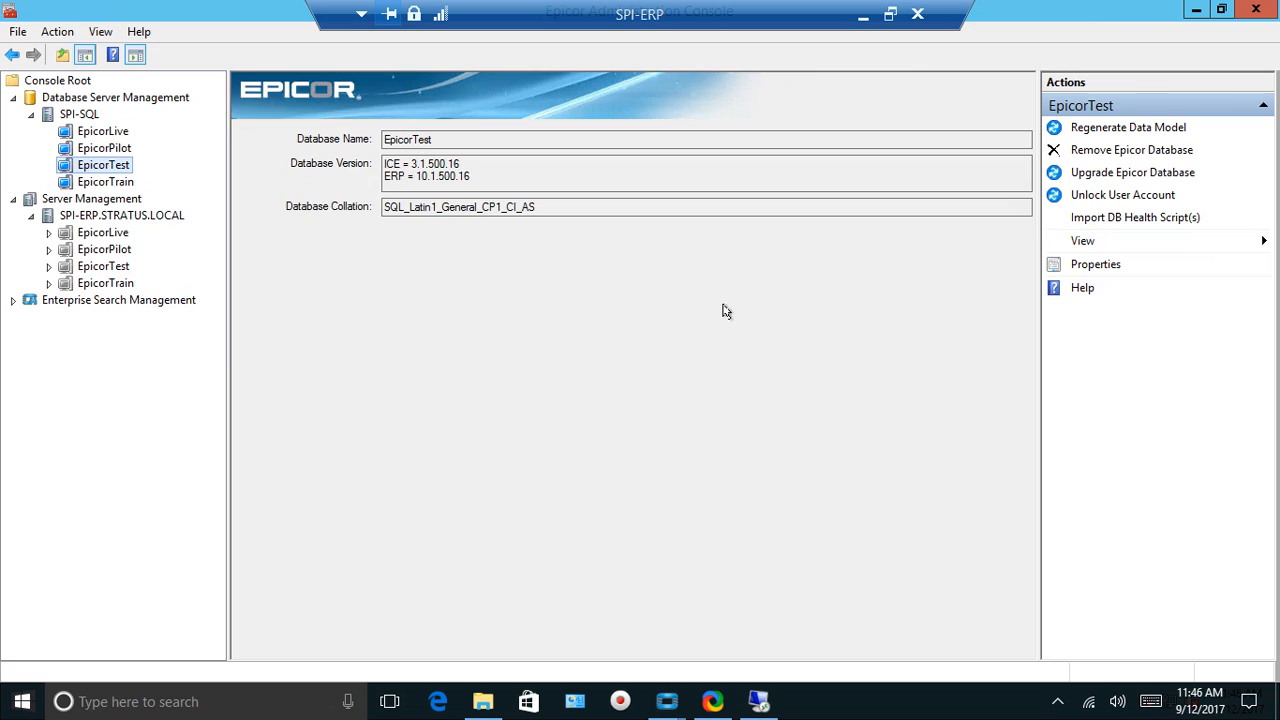
pyautogui.click(1128, 128)
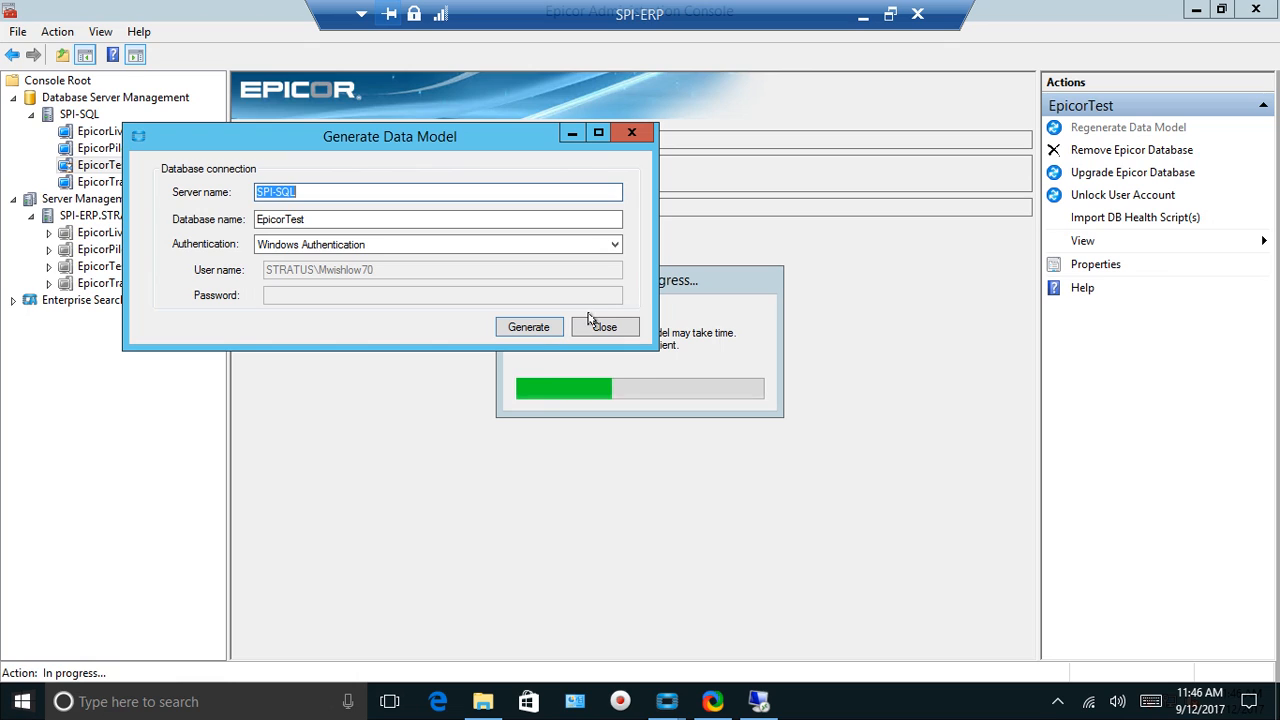
pyautogui.click(530, 327)
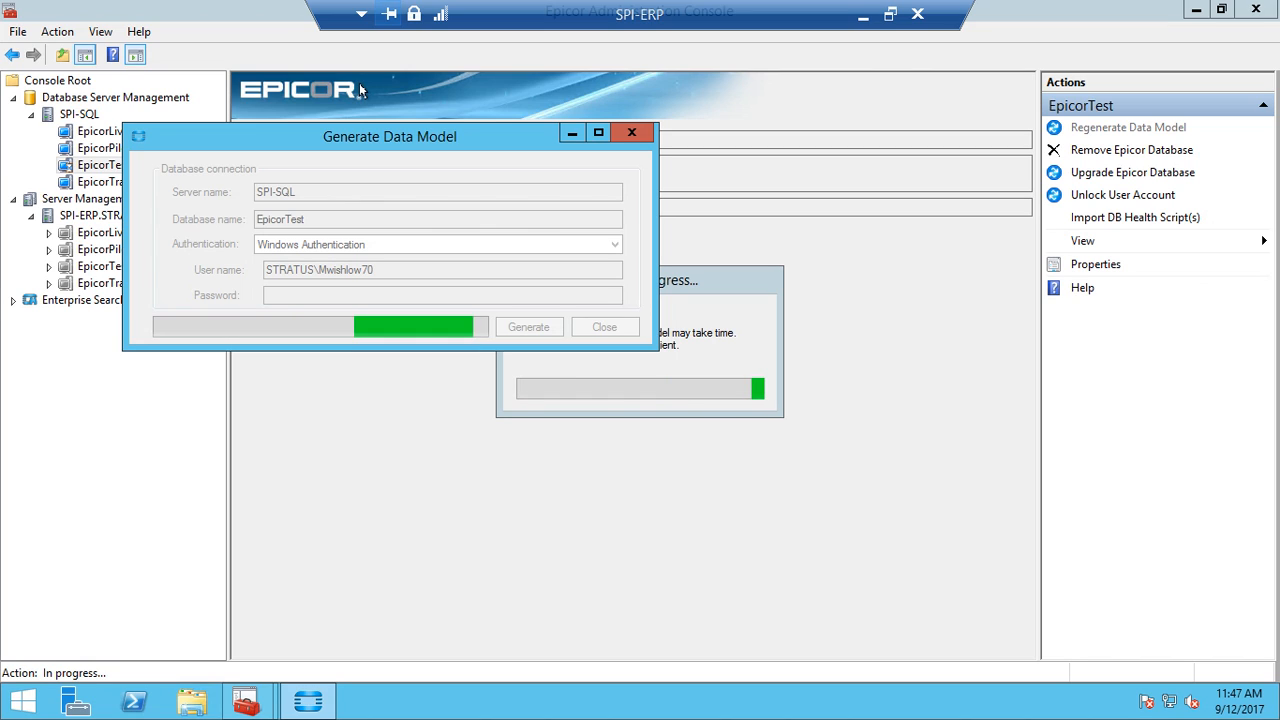
pyautogui.click(690, 283)
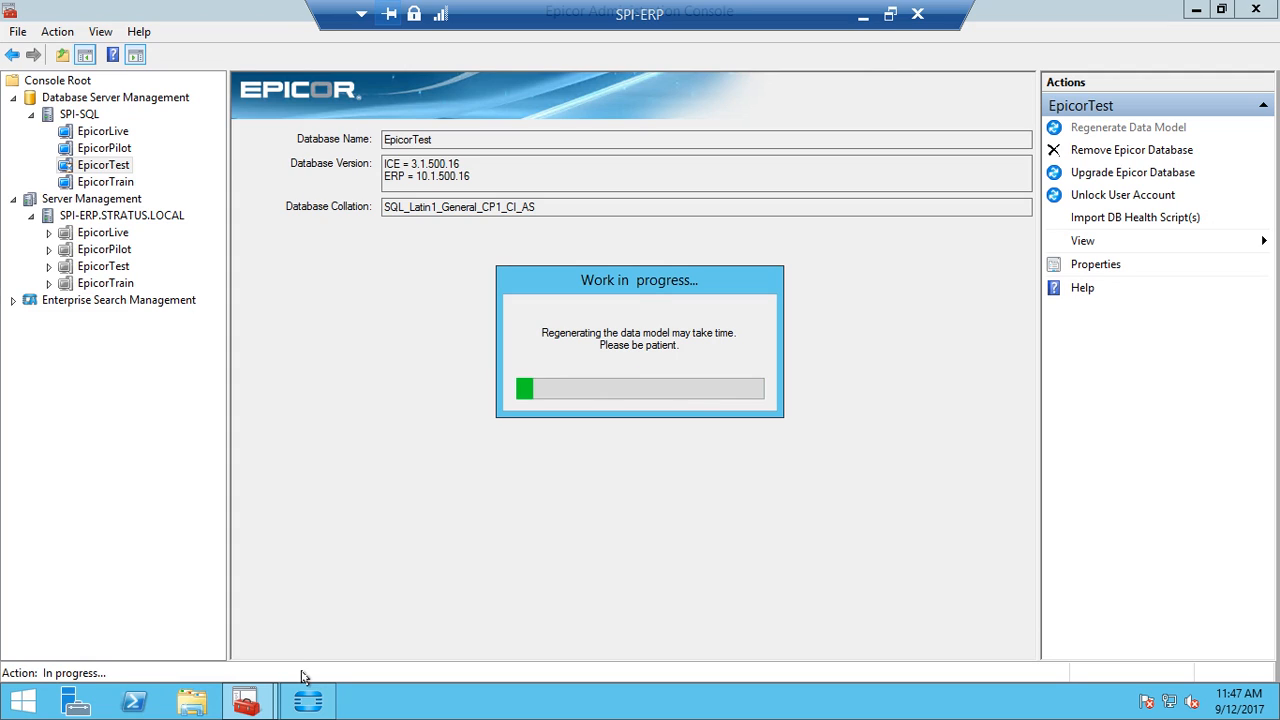
pyautogui.click(308, 703)
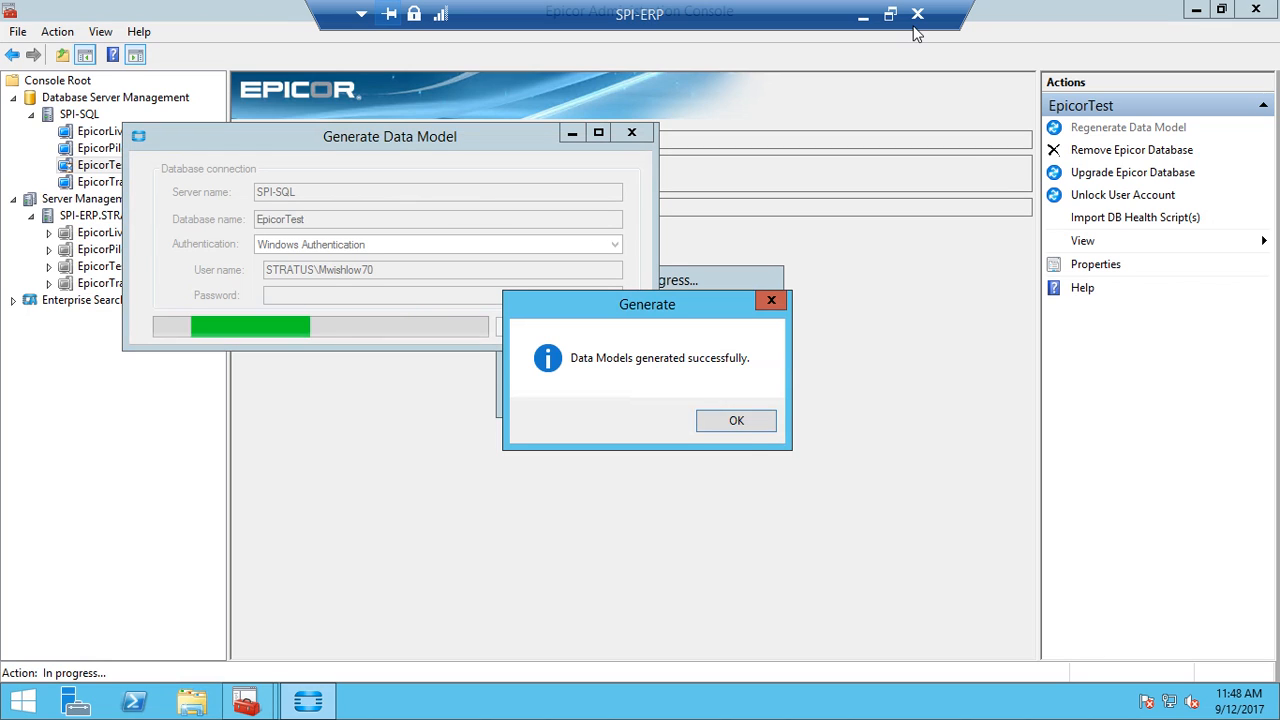
pyautogui.click(737, 420)
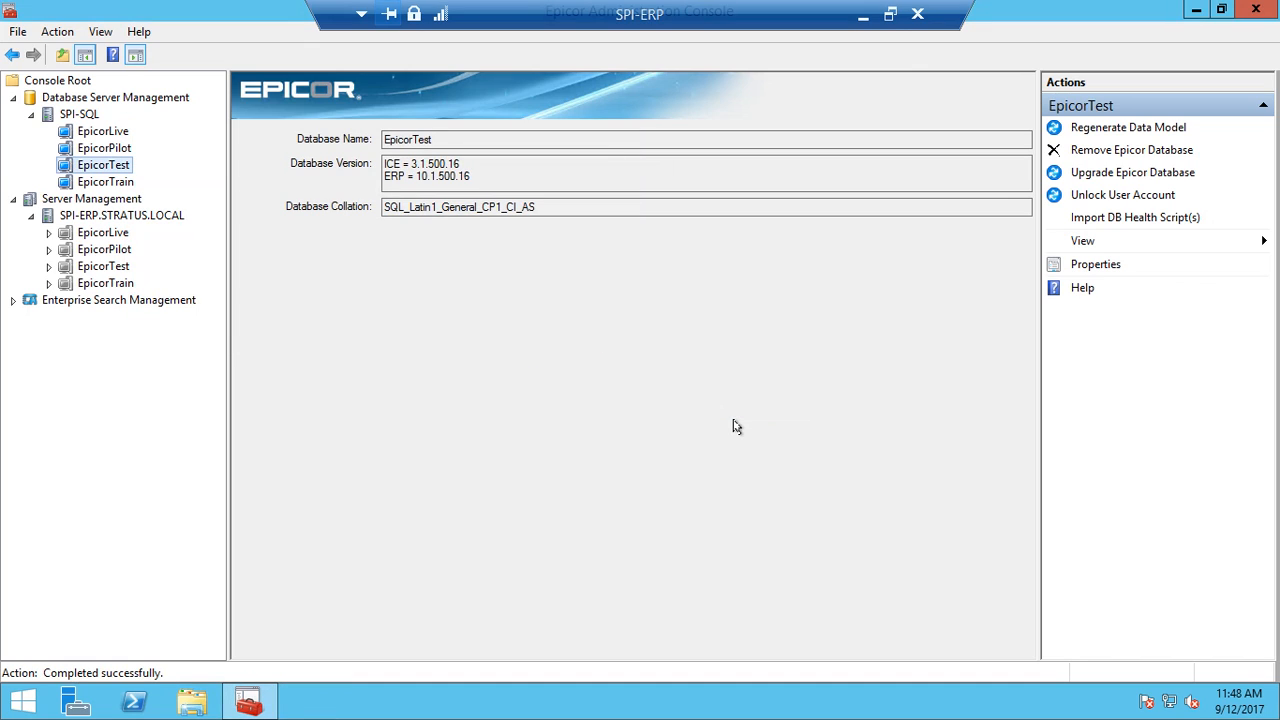
# Start the EpicorTest application pool, then disconnect the remote desktop session
pyautogui.click(92, 268)
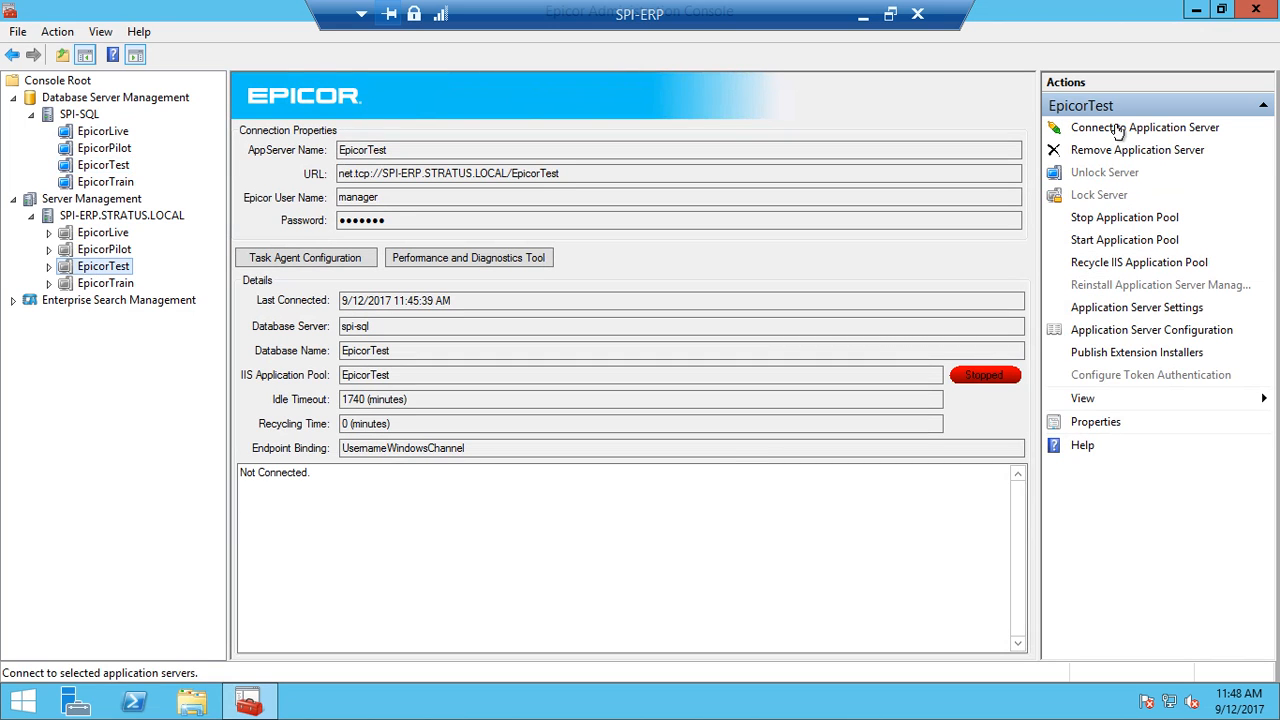
pyautogui.click(1096, 240)
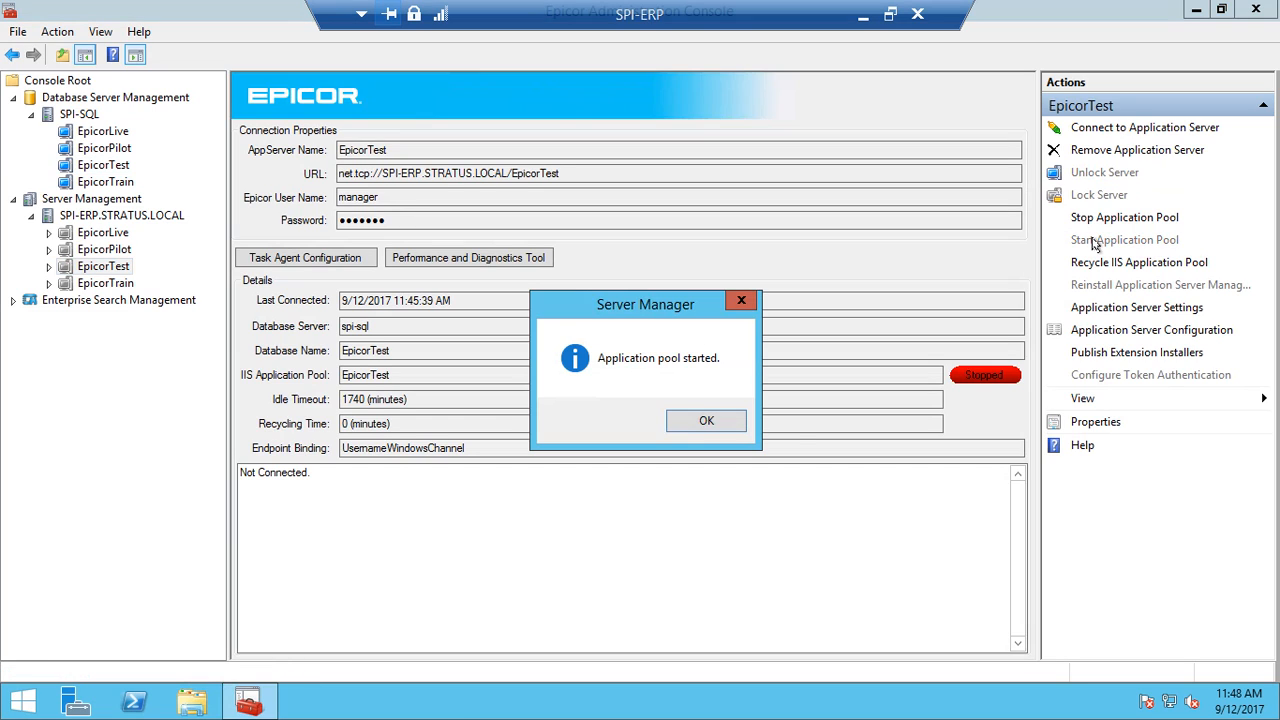
pyautogui.click(701, 421)
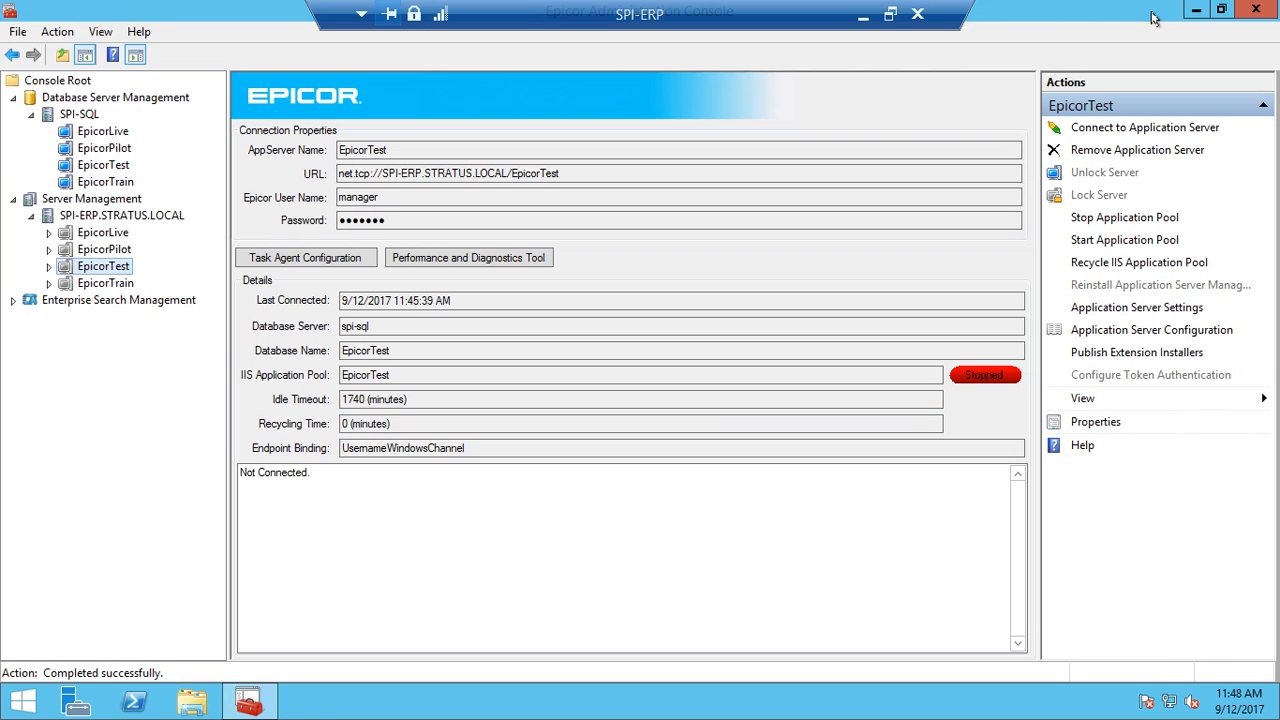
pyautogui.click(917, 14)
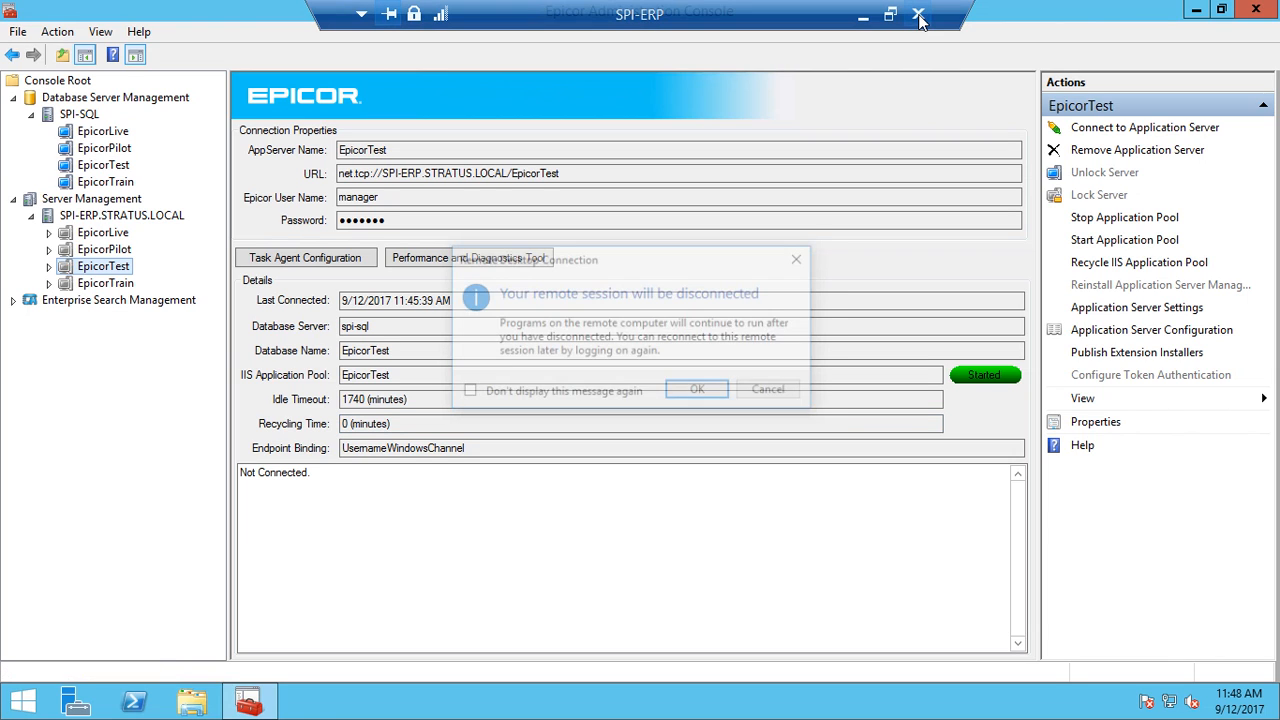
pyautogui.click(702, 395)
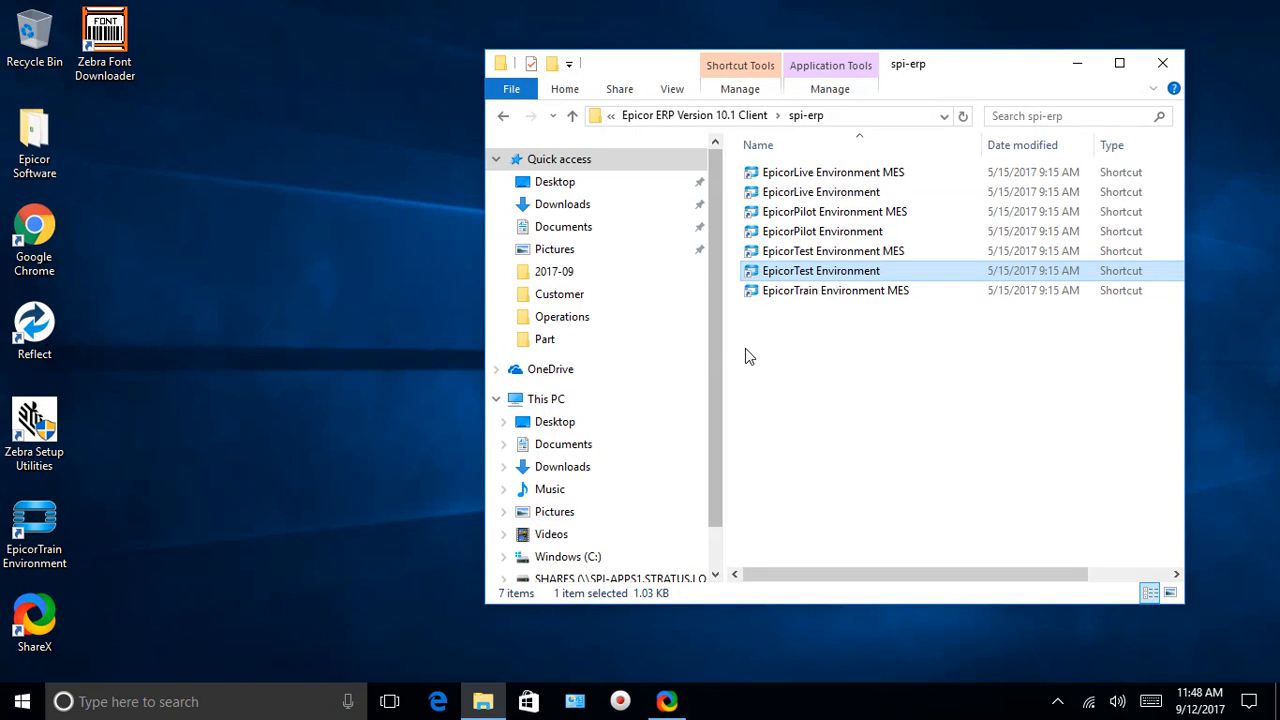
# Launch the EpicorTest Environment client and log in with the manager account and its password
pyautogui.doubleClick(785, 283)
pyautogui.write('manager')
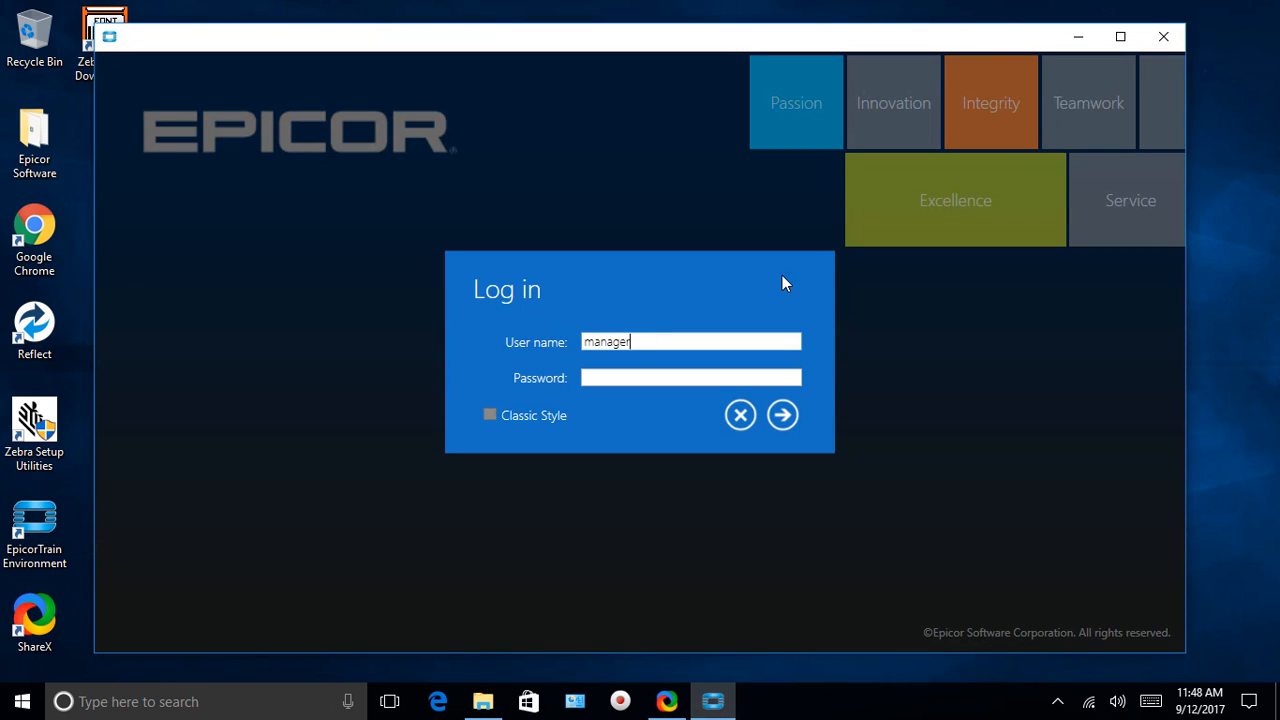
pyautogui.press('Tab')
pyautogui.write('manager')
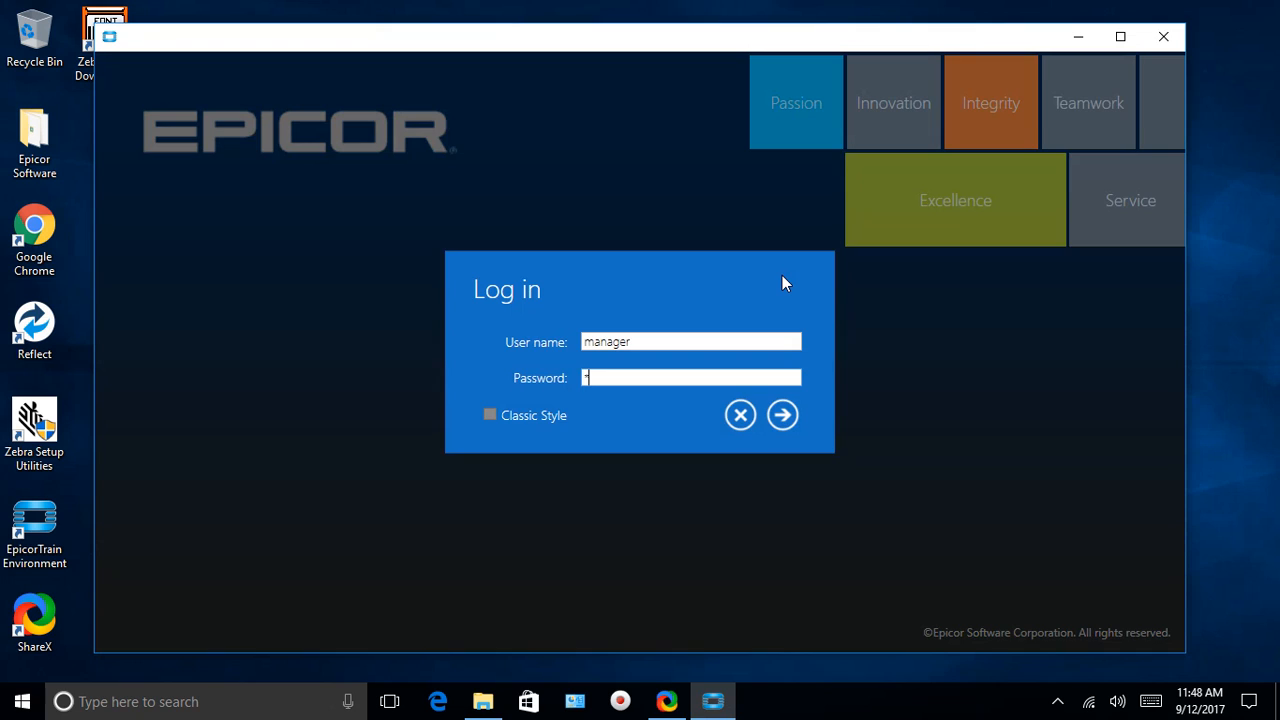
pyautogui.press('Return')
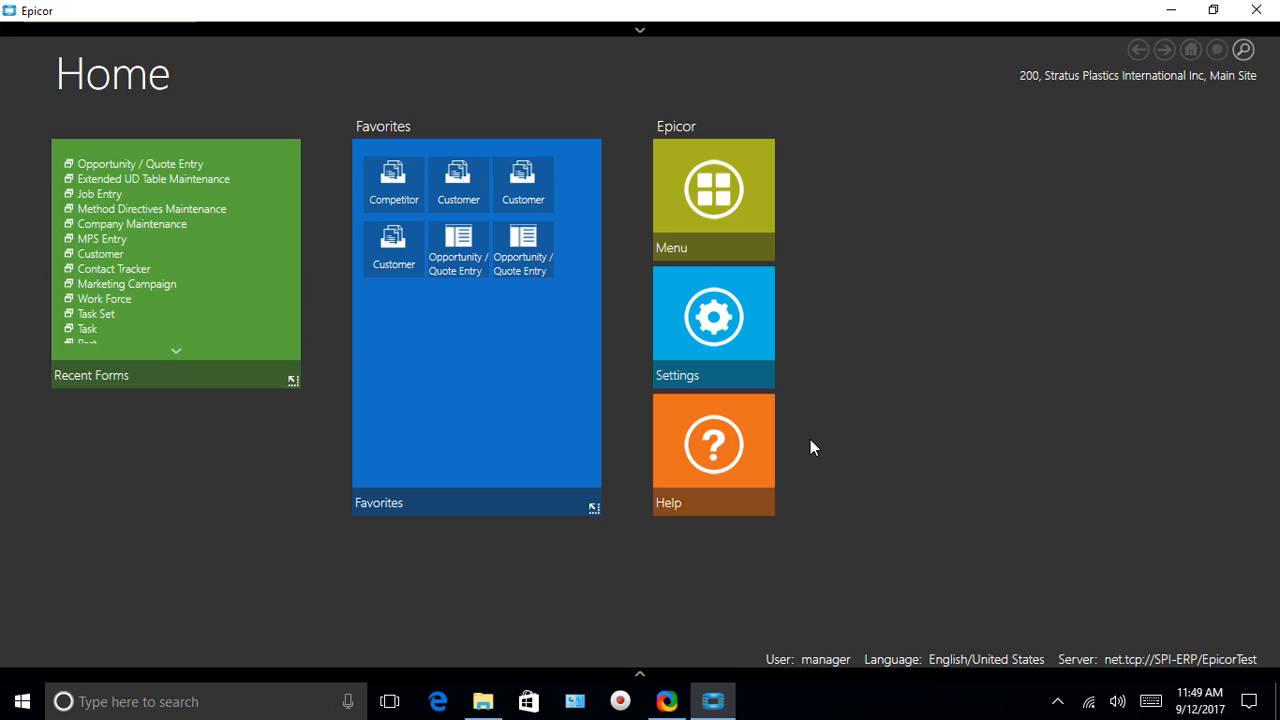
# Launch Engineering Workbench from Production Management > Engineering > General Operations in the Menu
pyautogui.click(640, 673)
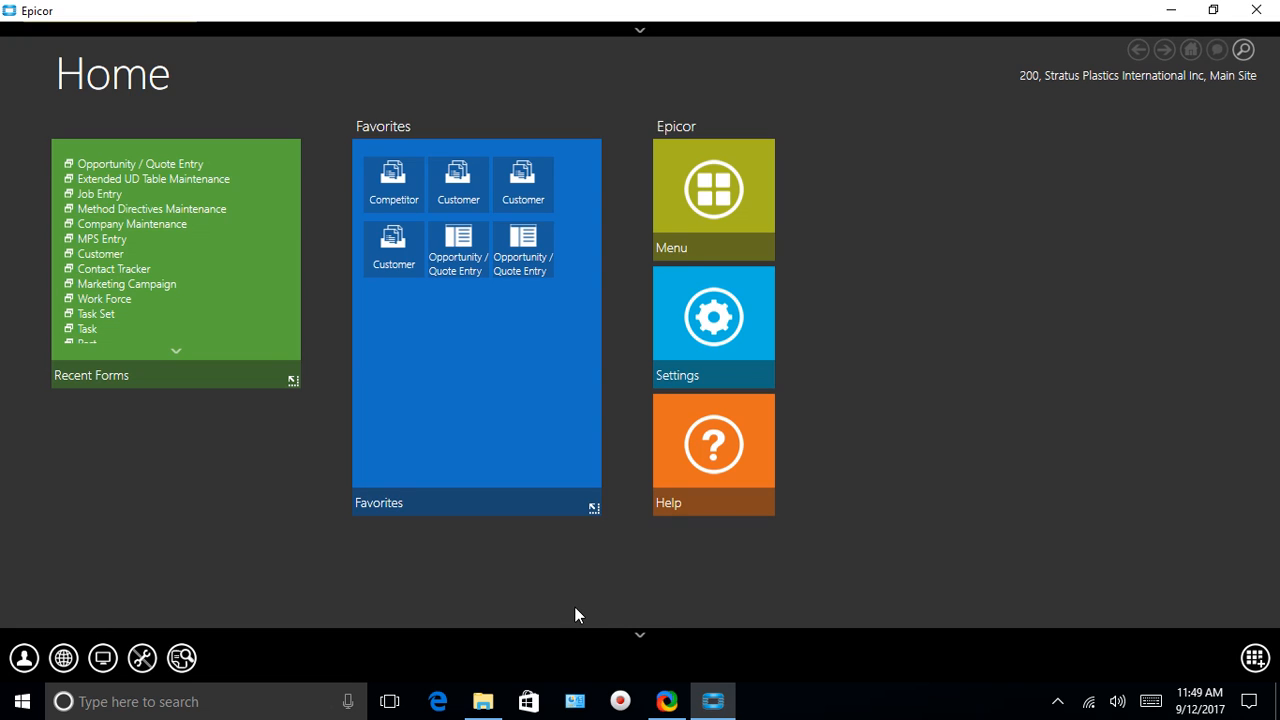
pyautogui.click(724, 193)
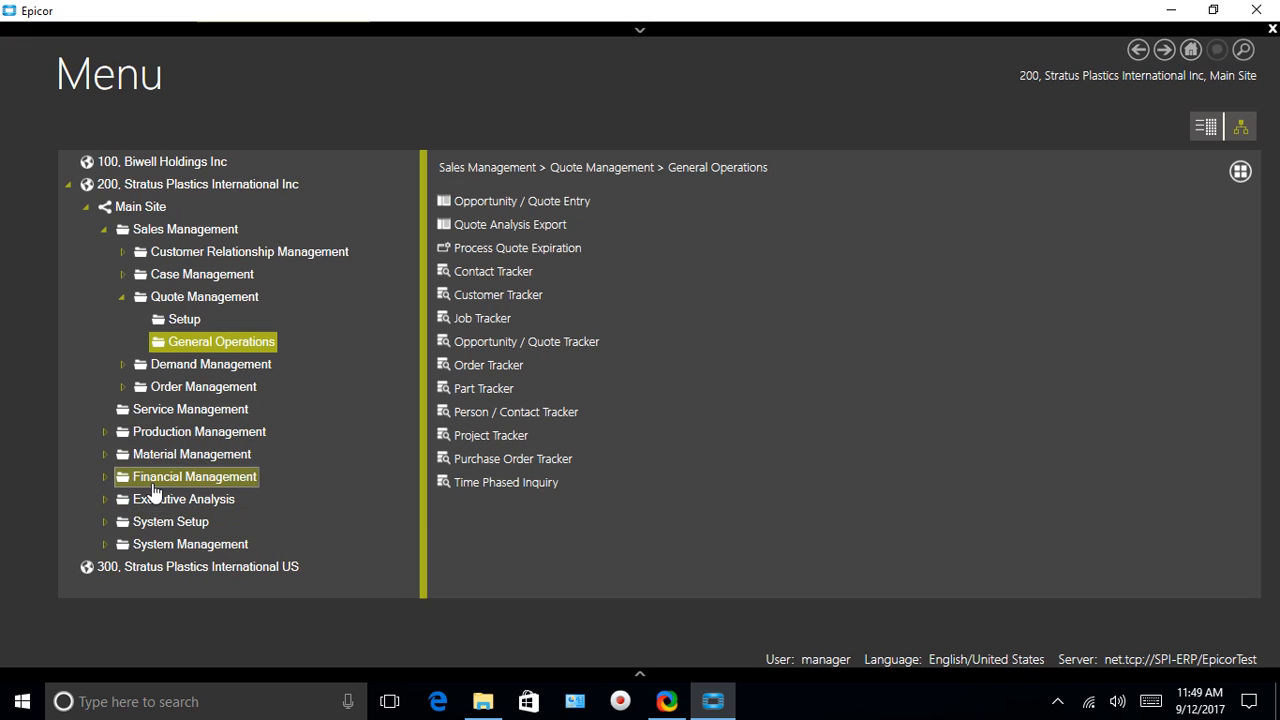
pyautogui.click(104, 431)
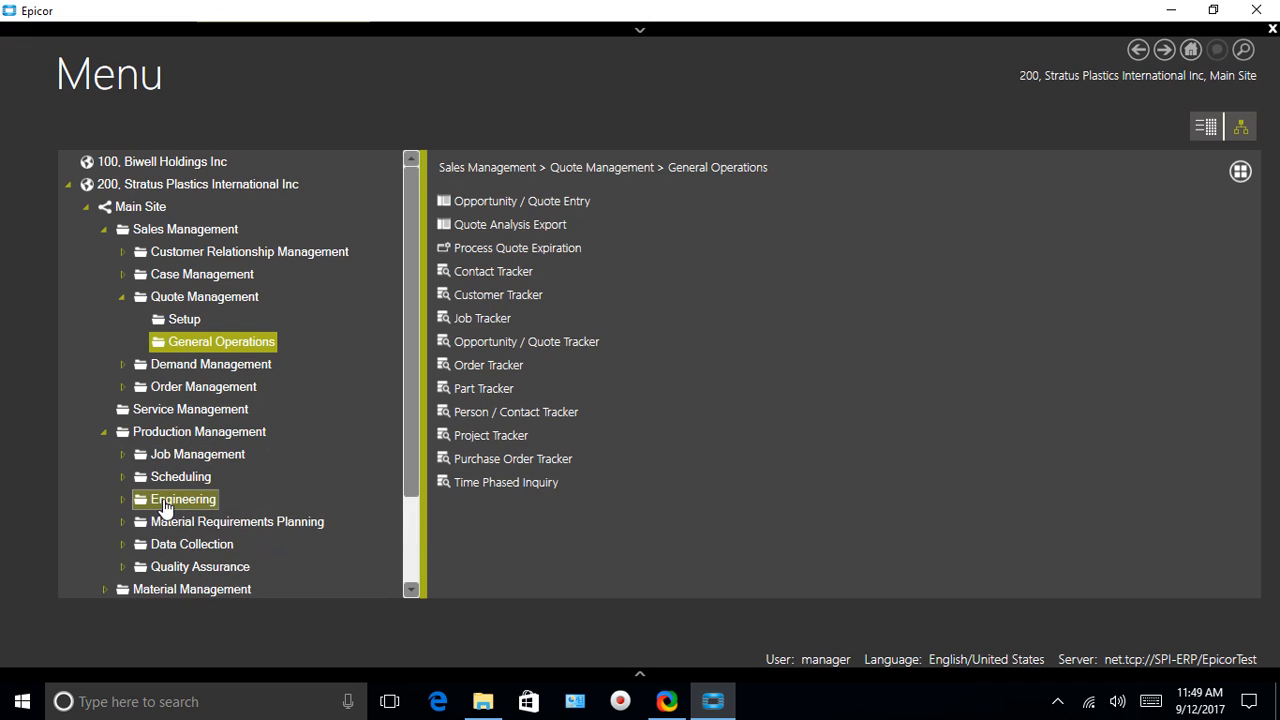
pyautogui.click(122, 499)
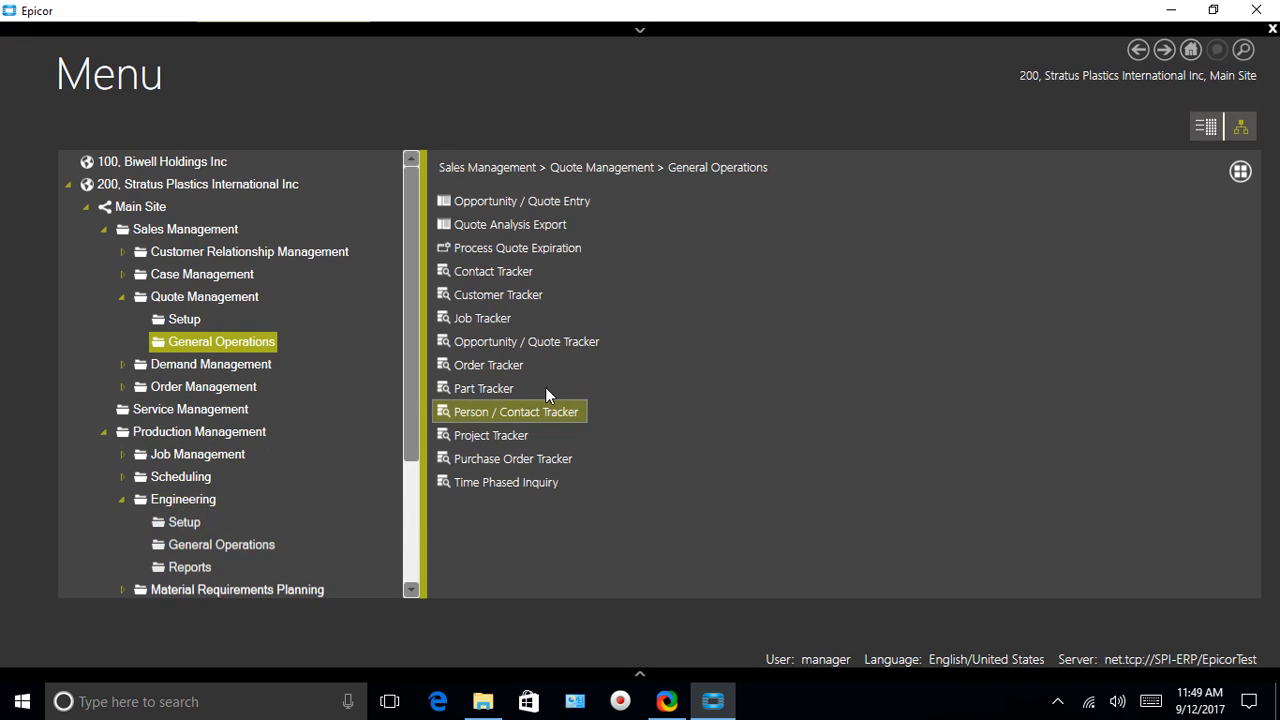
pyautogui.click(200, 545)
pyautogui.click(512, 272)
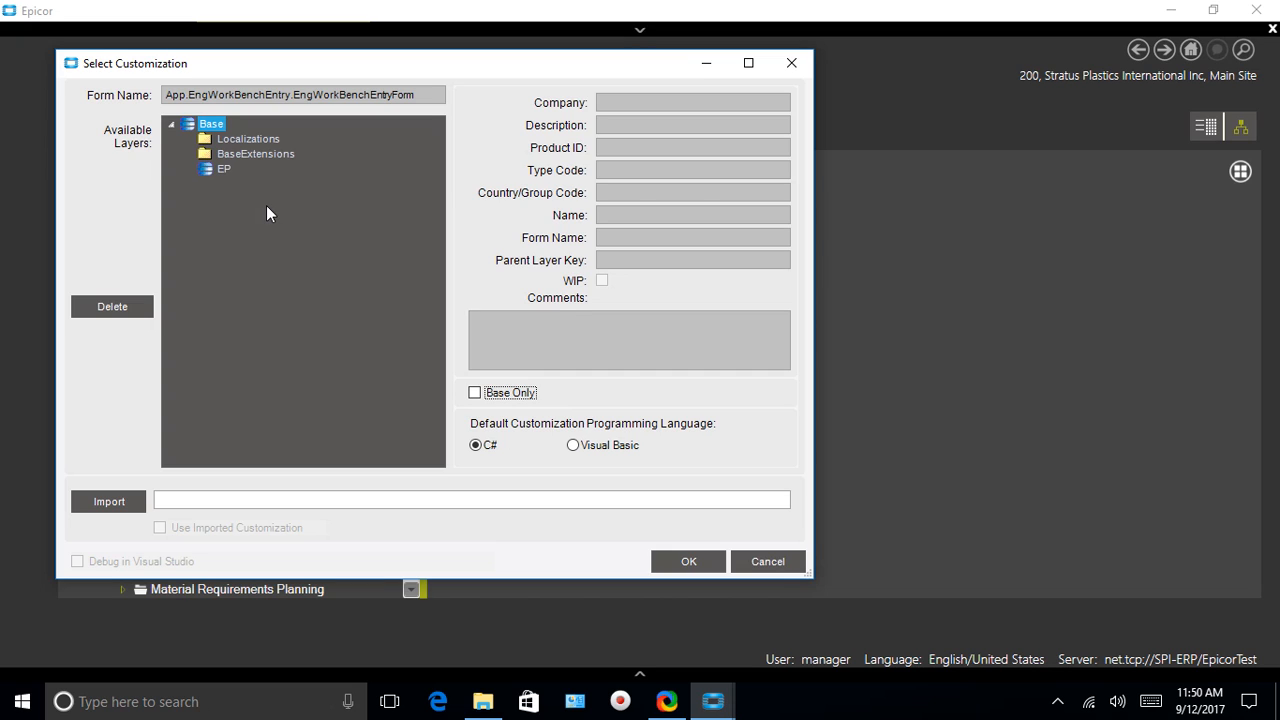
# Load Engineering Workbench on the Base layer and open its Tools menu
pyautogui.click(686, 561)
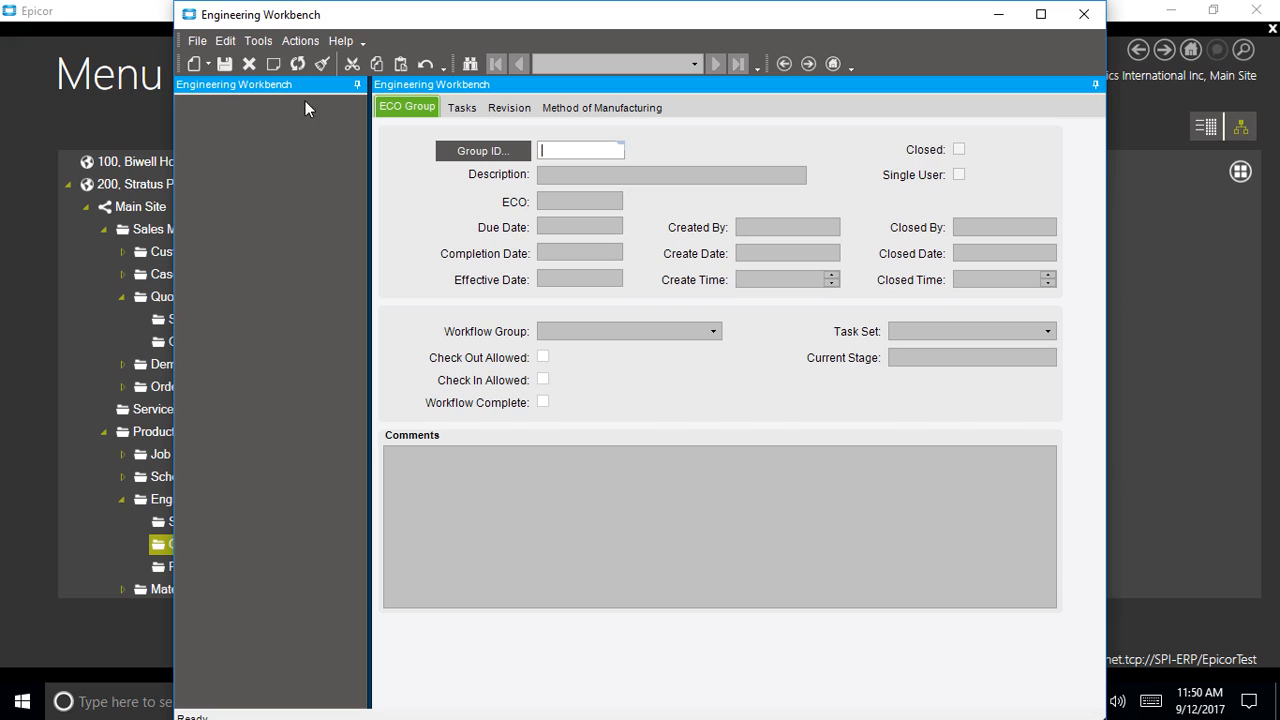
pyautogui.click(258, 40)
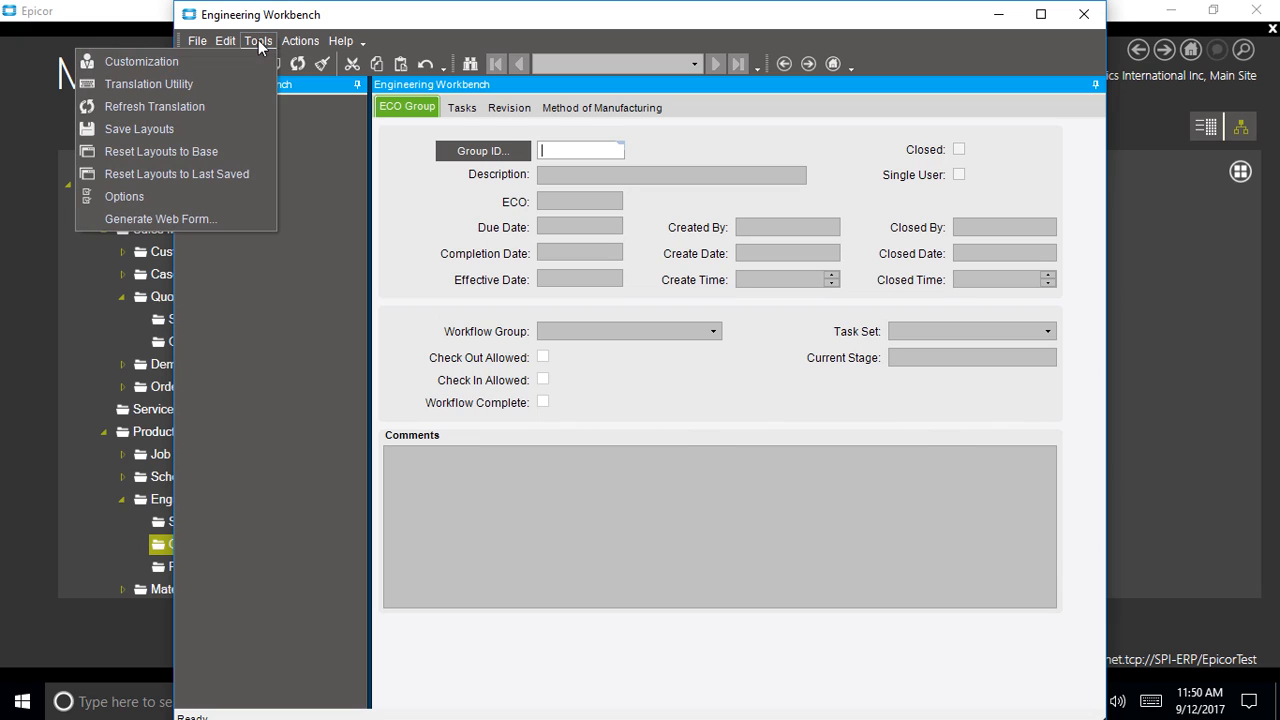
# Enter customization mode, arrange the tools and workbench windows, and open Method of Manufacturing
pyautogui.click(205, 66)
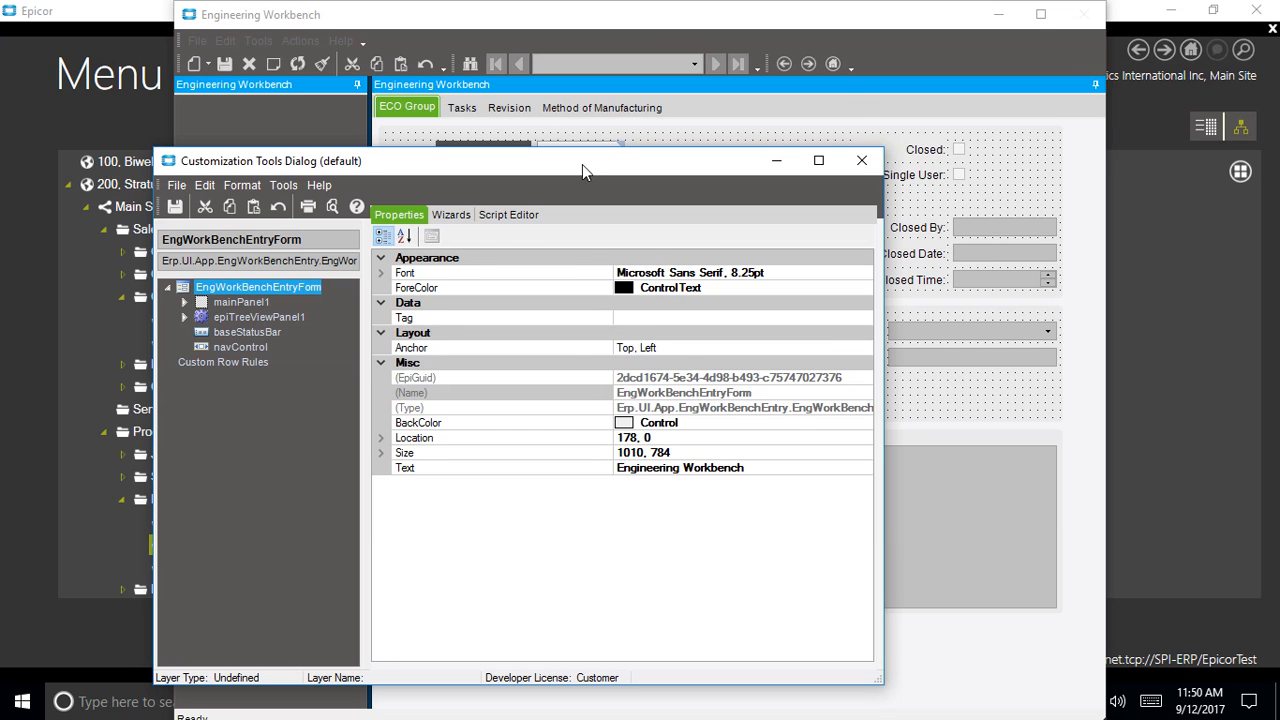
pyautogui.moveTo(582, 164); pyautogui.dragTo(546, 101)
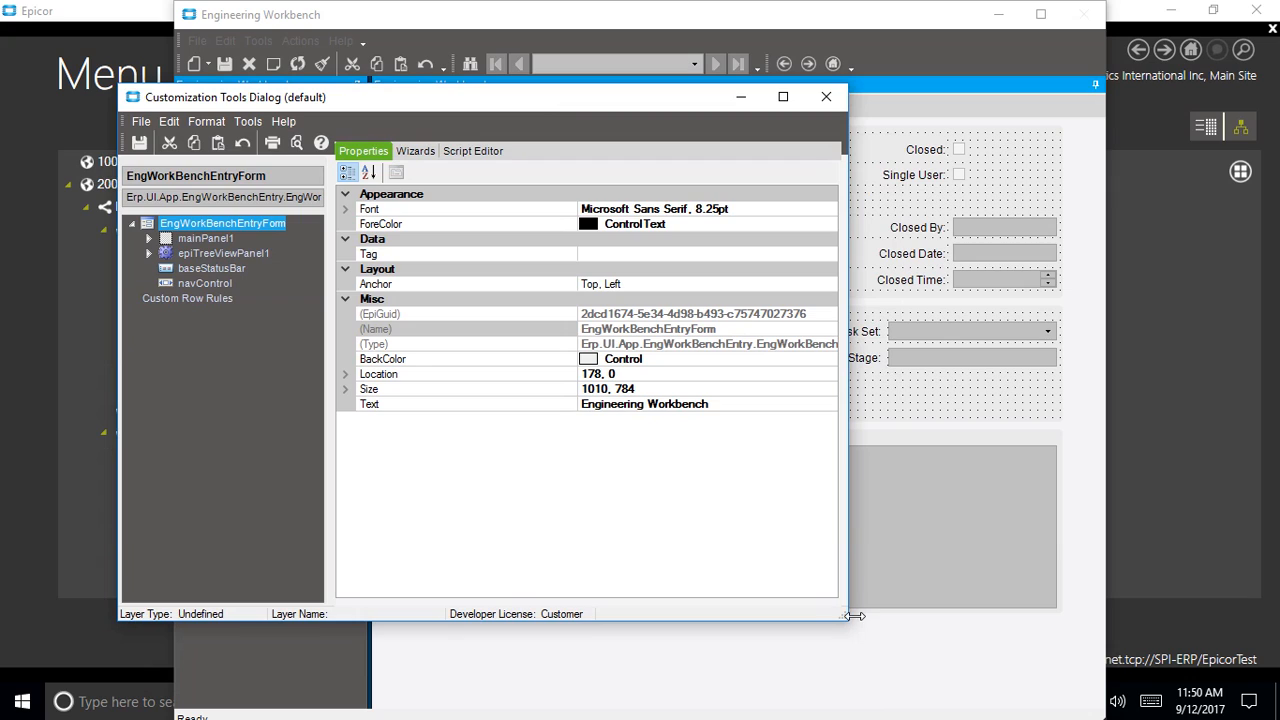
pyautogui.moveTo(850, 616); pyautogui.dragTo(1022, 613)
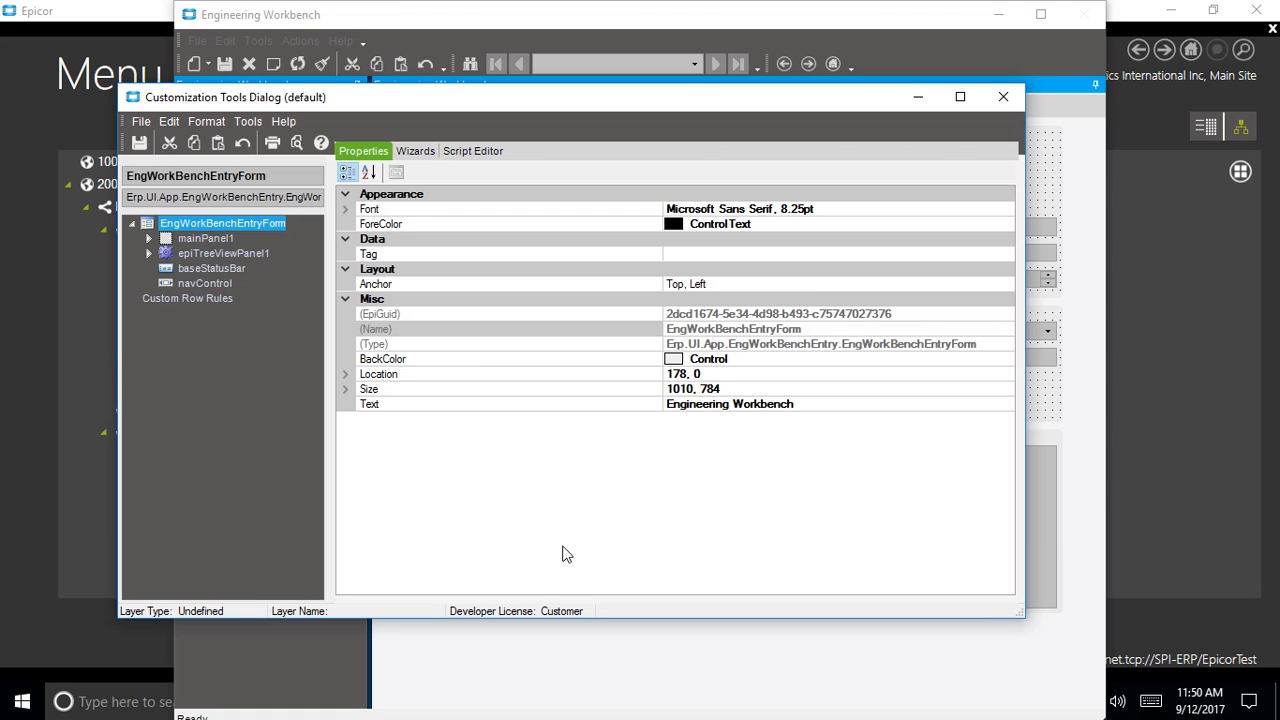
pyautogui.moveTo(1020, 613); pyautogui.dragTo(679, 613)
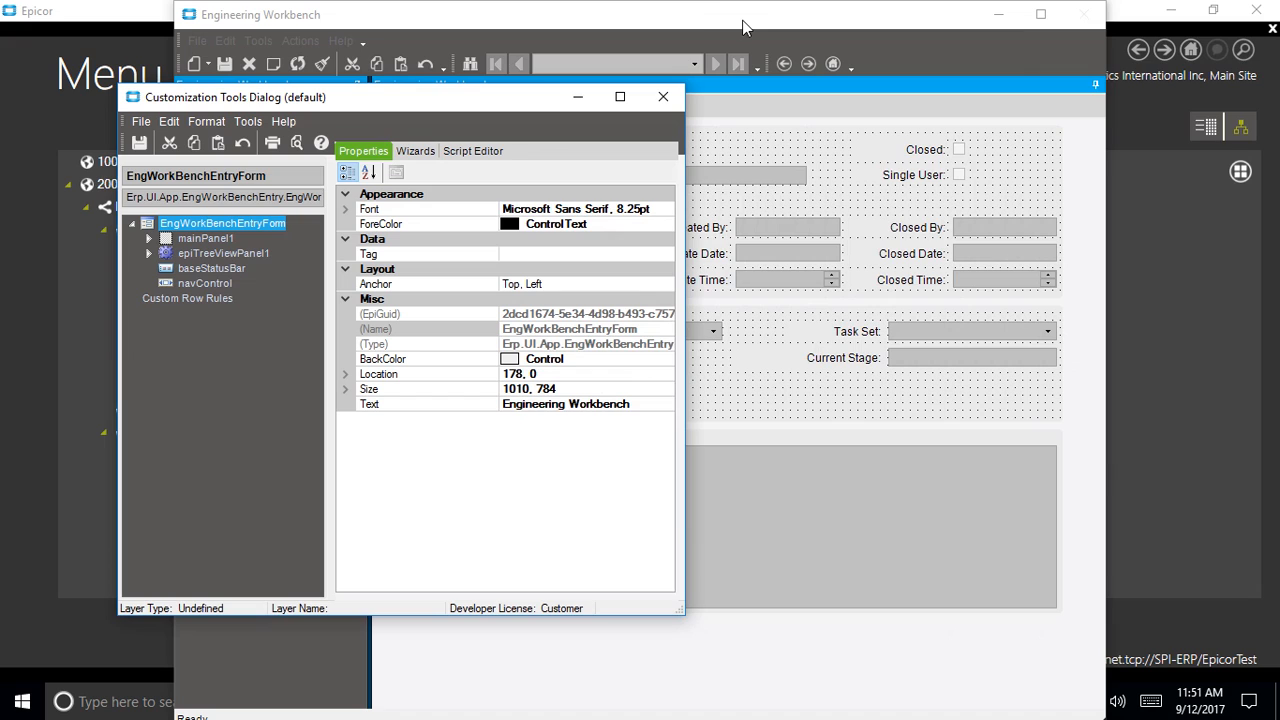
pyautogui.moveTo(717, 17); pyautogui.dragTo(429, 23)
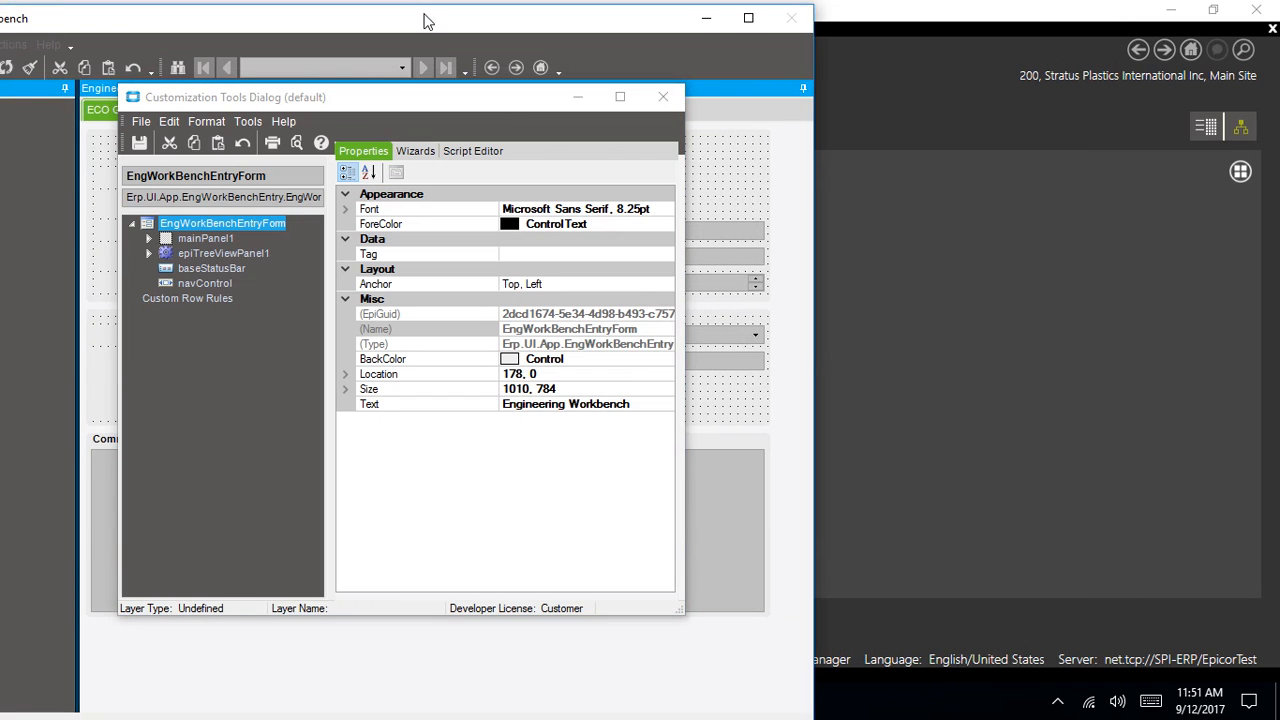
pyautogui.moveTo(355, 107); pyautogui.dragTo(861, 72)
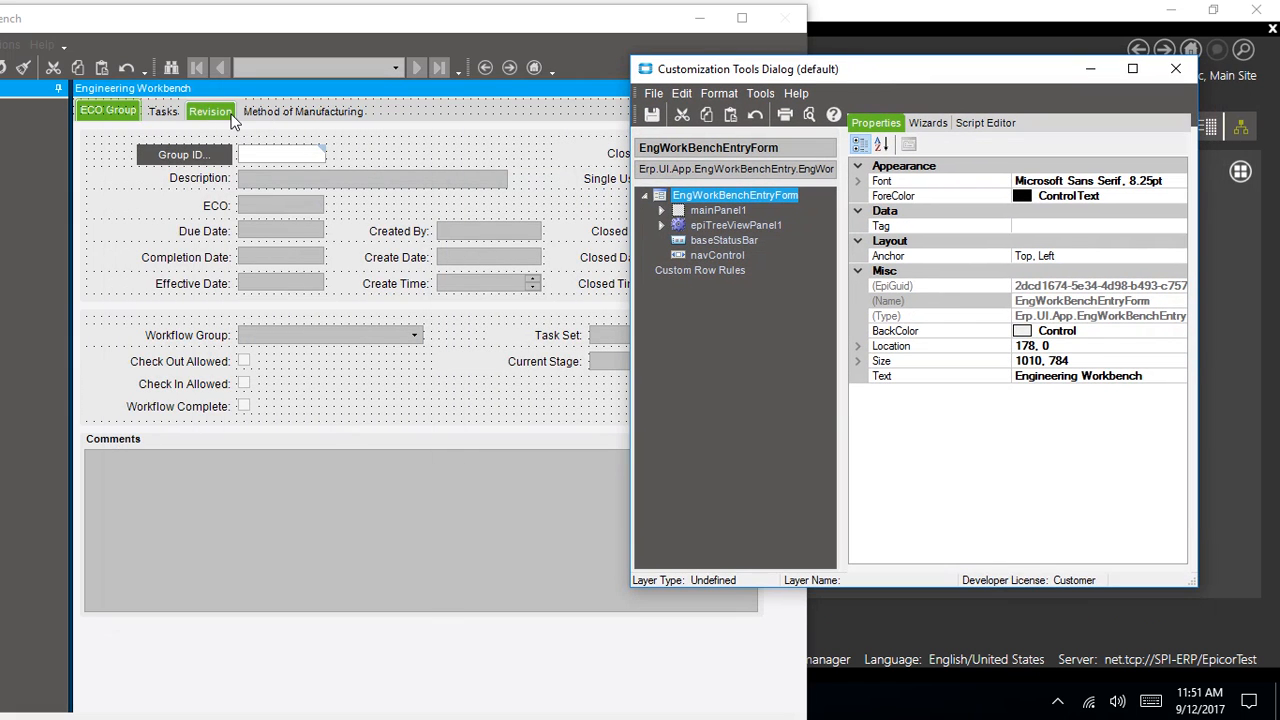
pyautogui.click(284, 111)
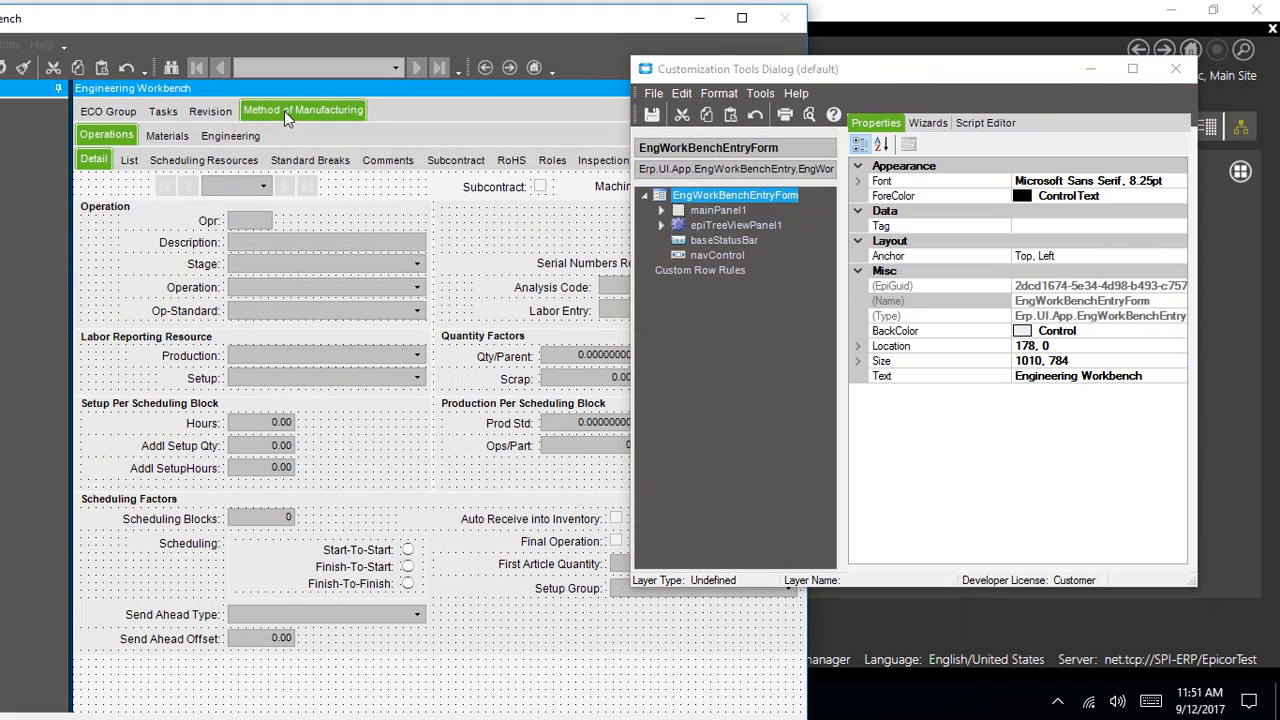
# Show the Materials sub-tab, move the Customization Tools window off the form, and select Fixed Qty
pyautogui.click(167, 135)
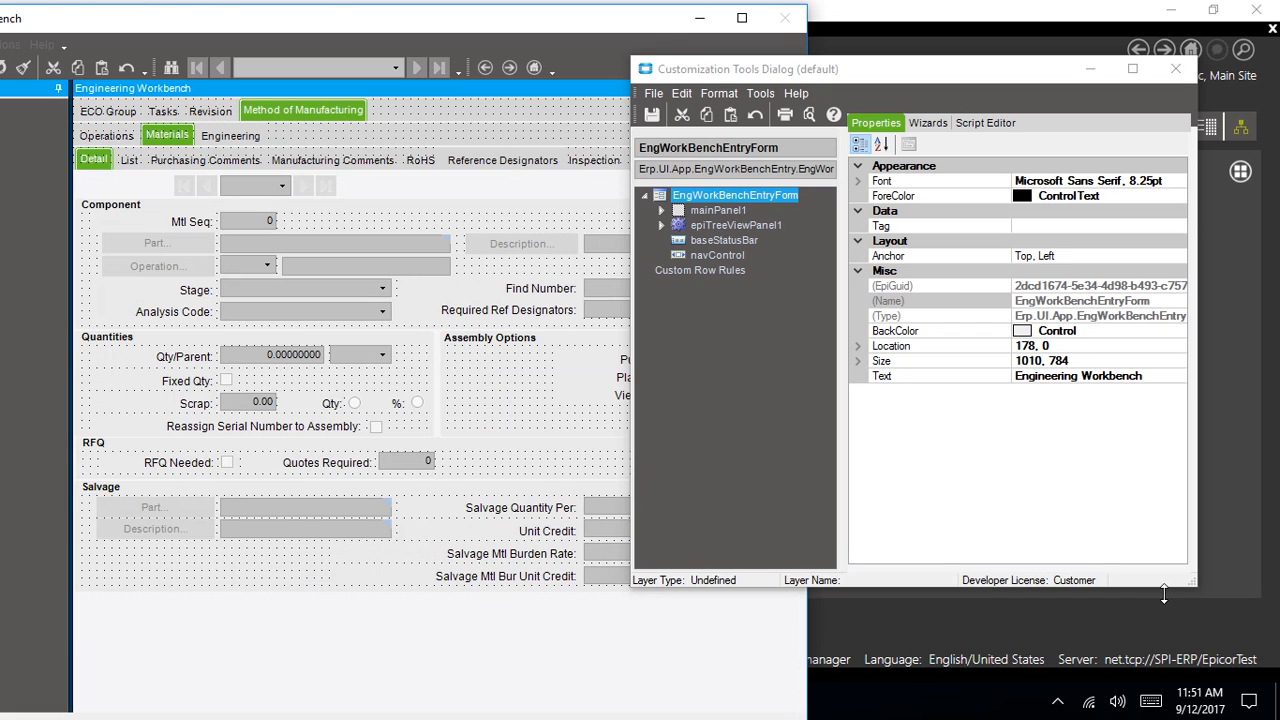
pyautogui.moveTo(1194, 585); pyautogui.dragTo(1259, 573)
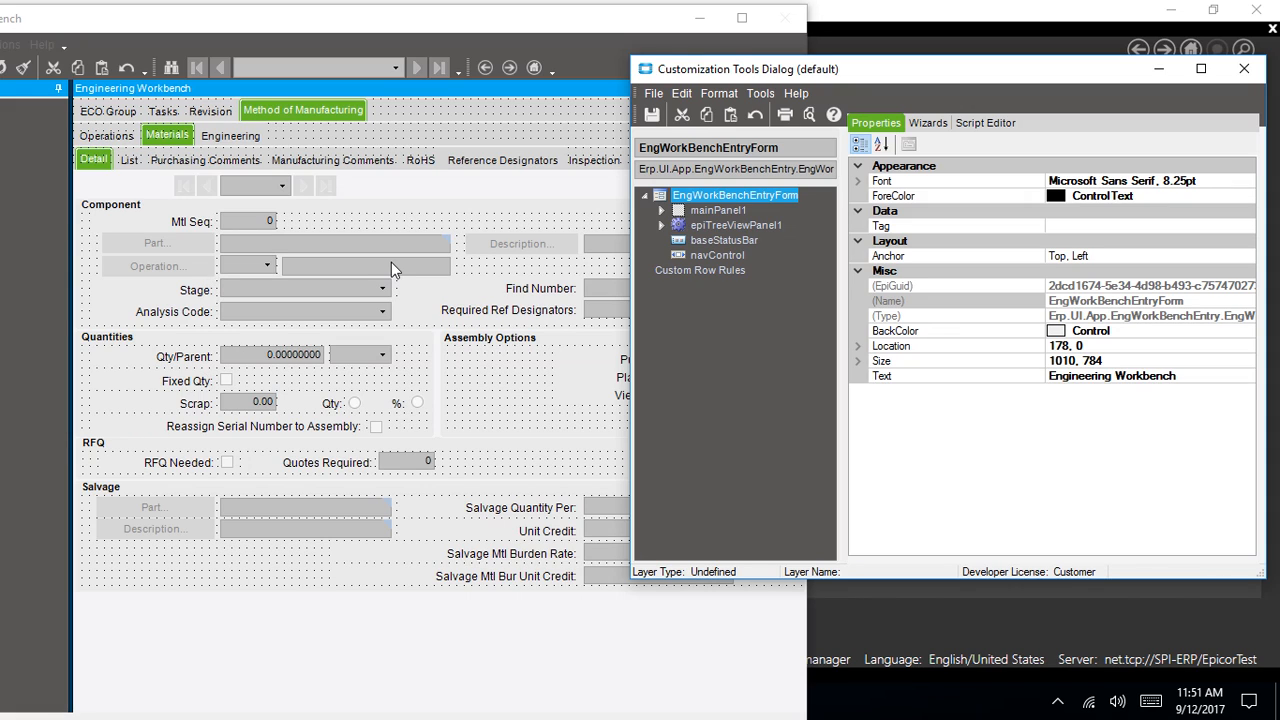
pyautogui.moveTo(838, 76); pyautogui.dragTo(1043, 74)
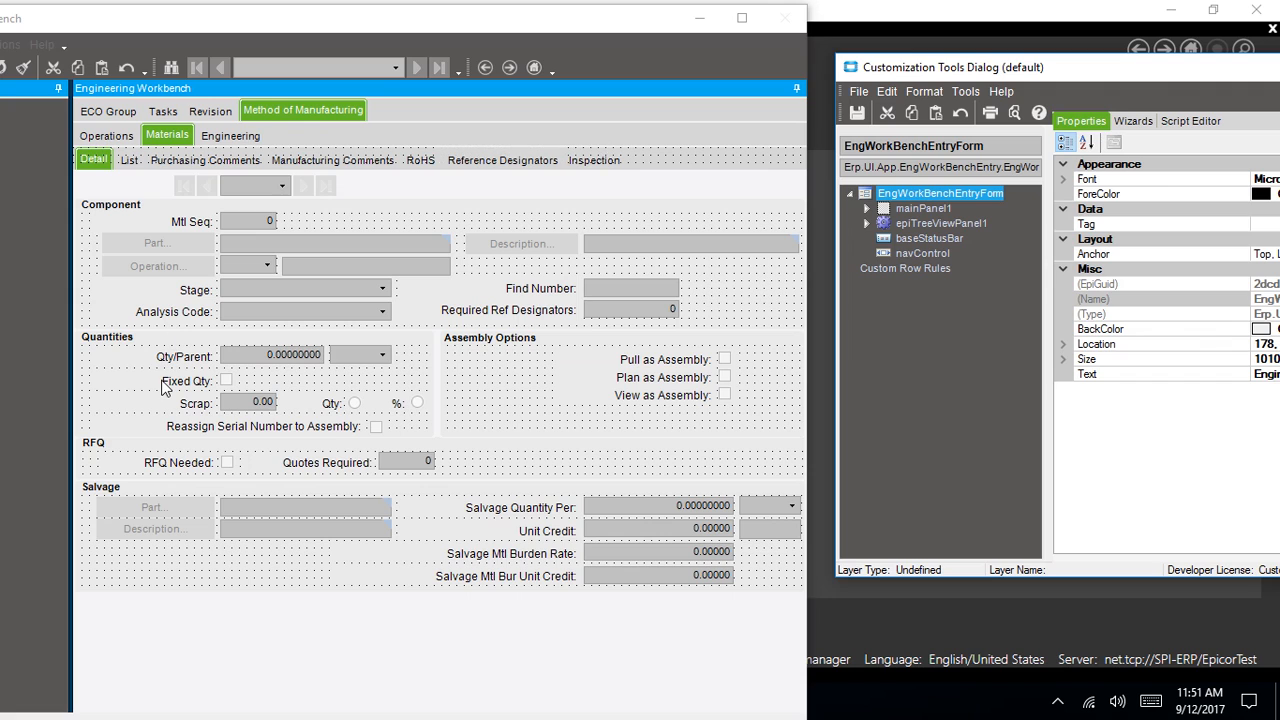
pyautogui.click(227, 381)
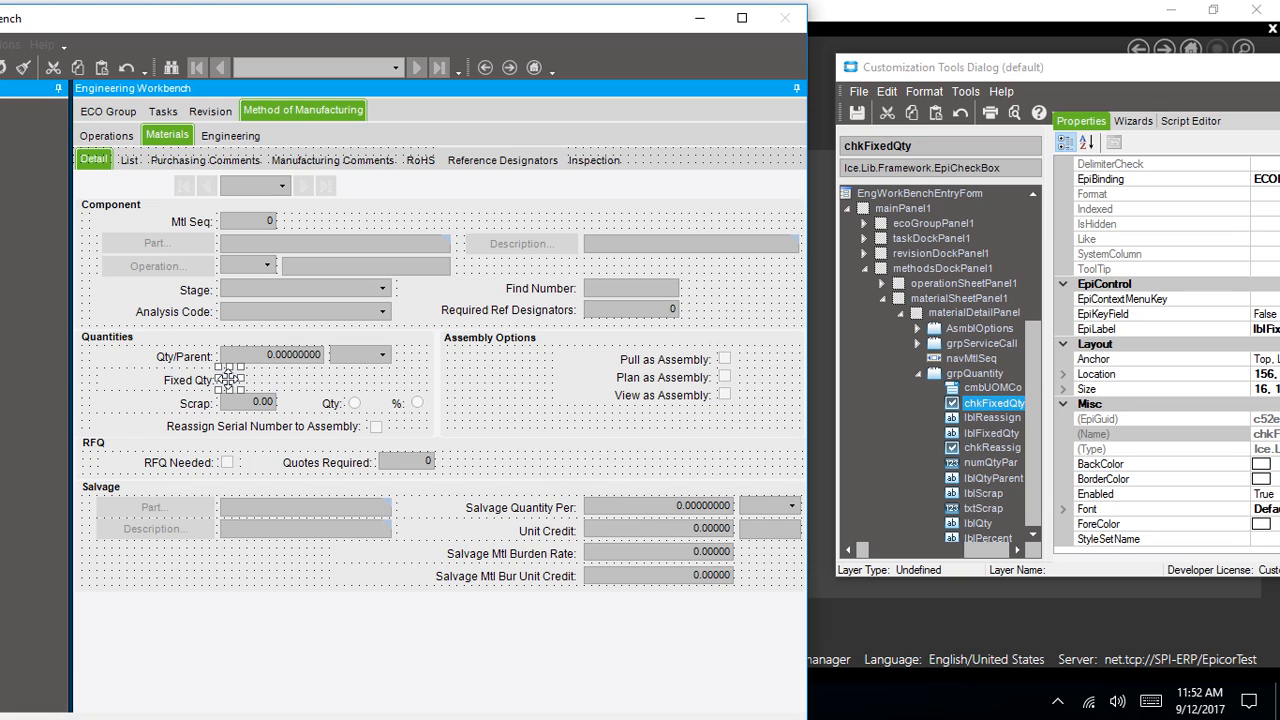
# Move the Fixed Qty checkbox beside the UOM dropdown and narrow its label
pyautogui.moveTo(228, 379); pyautogui.dragTo(286, 380)
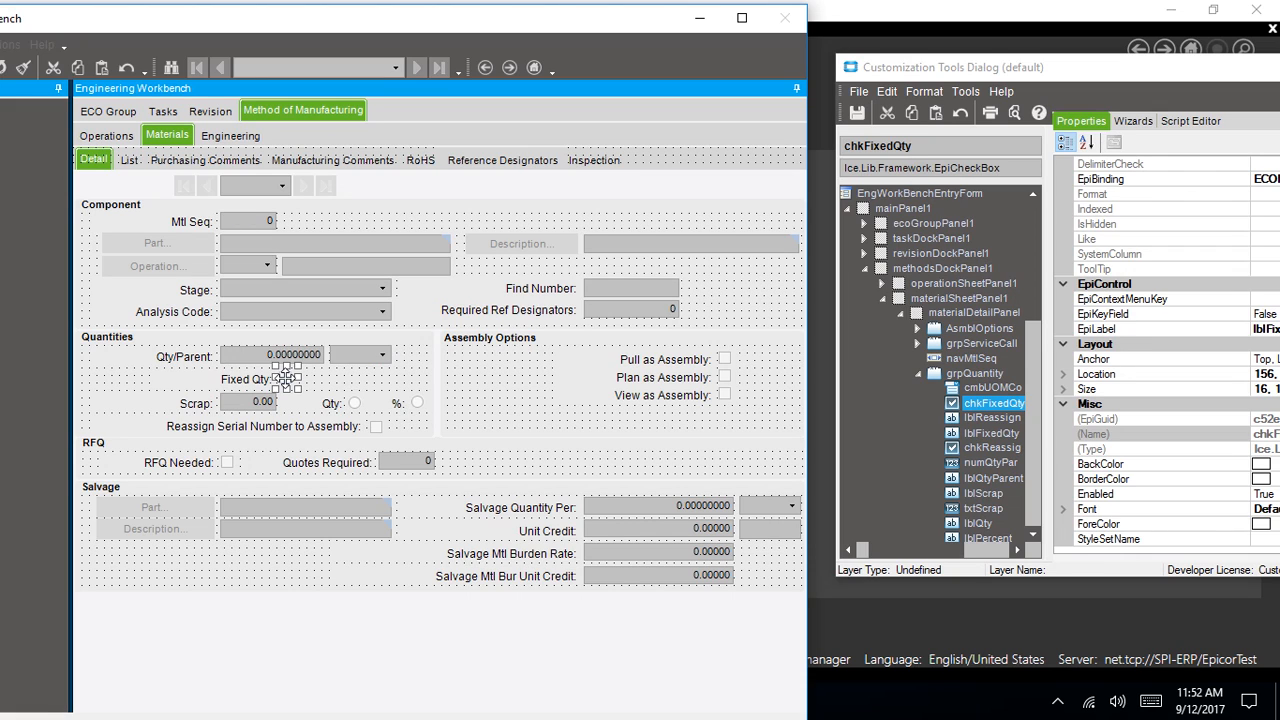
pyautogui.moveTo(286, 380); pyautogui.dragTo(411, 376)
pyautogui.click(374, 414)
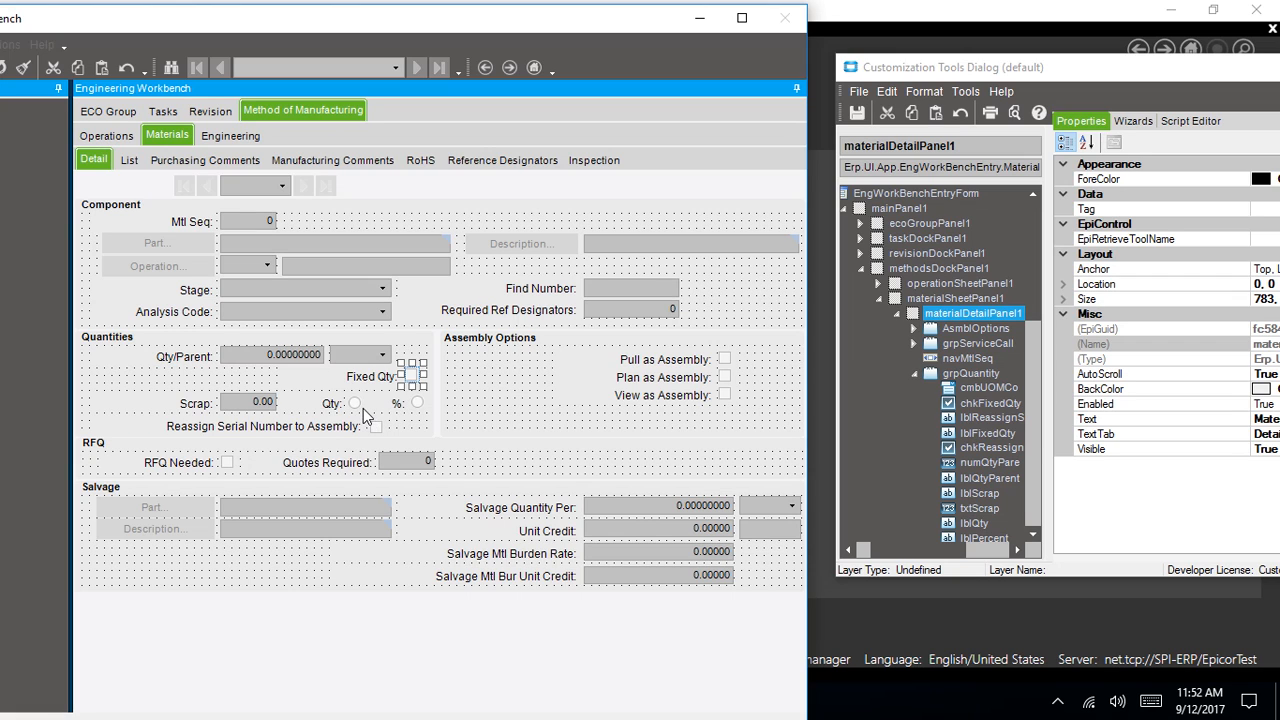
pyautogui.click(366, 386)
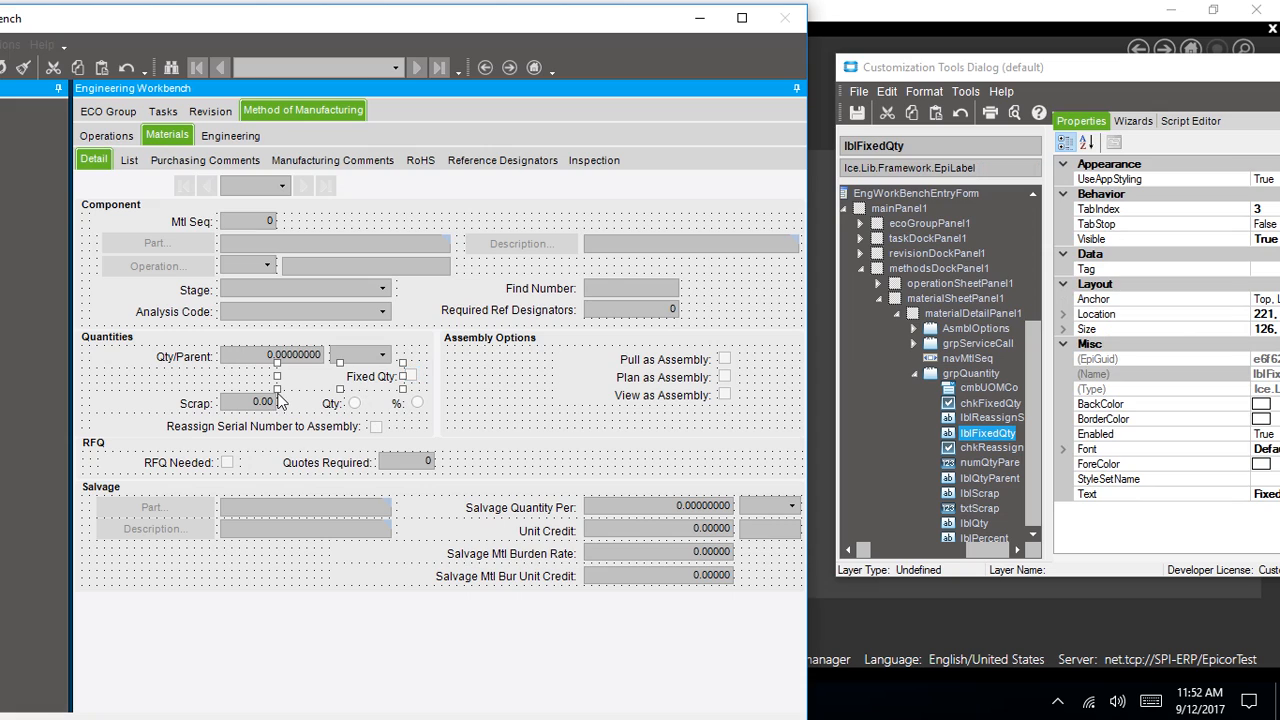
pyautogui.moveTo(279, 386); pyautogui.dragTo(327, 384)
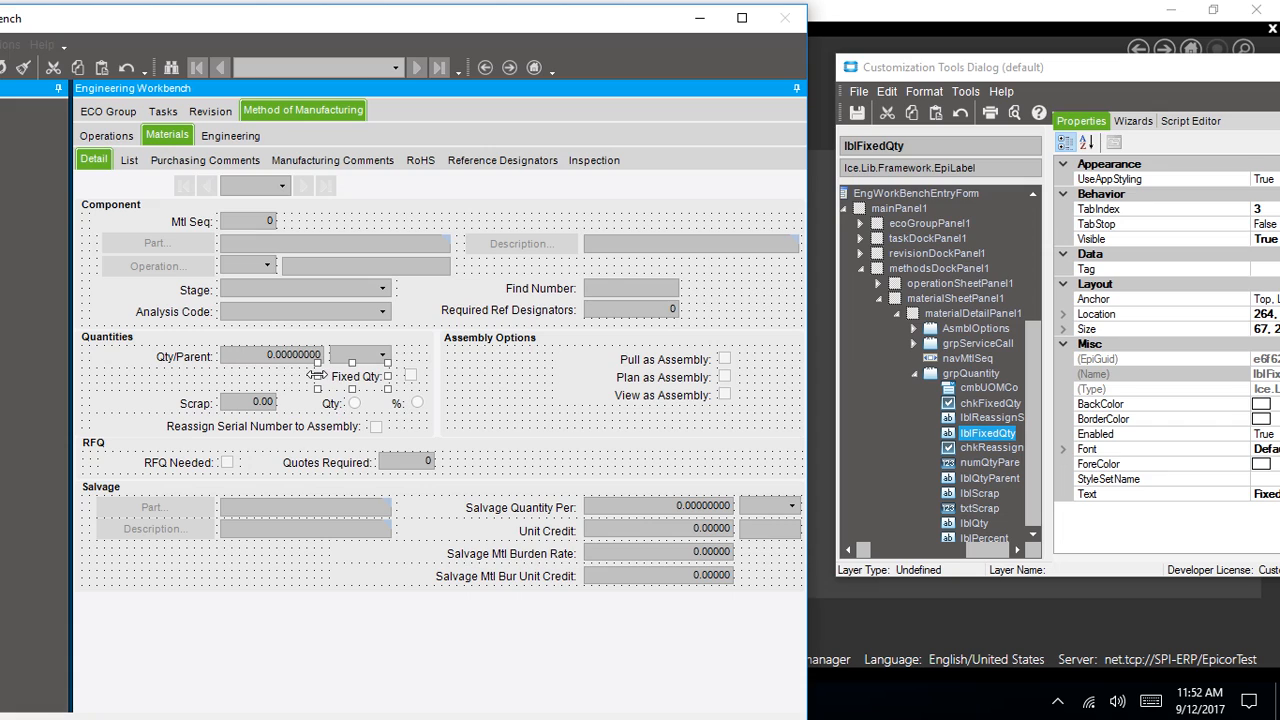
pyautogui.moveTo(317, 375); pyautogui.dragTo(321, 377)
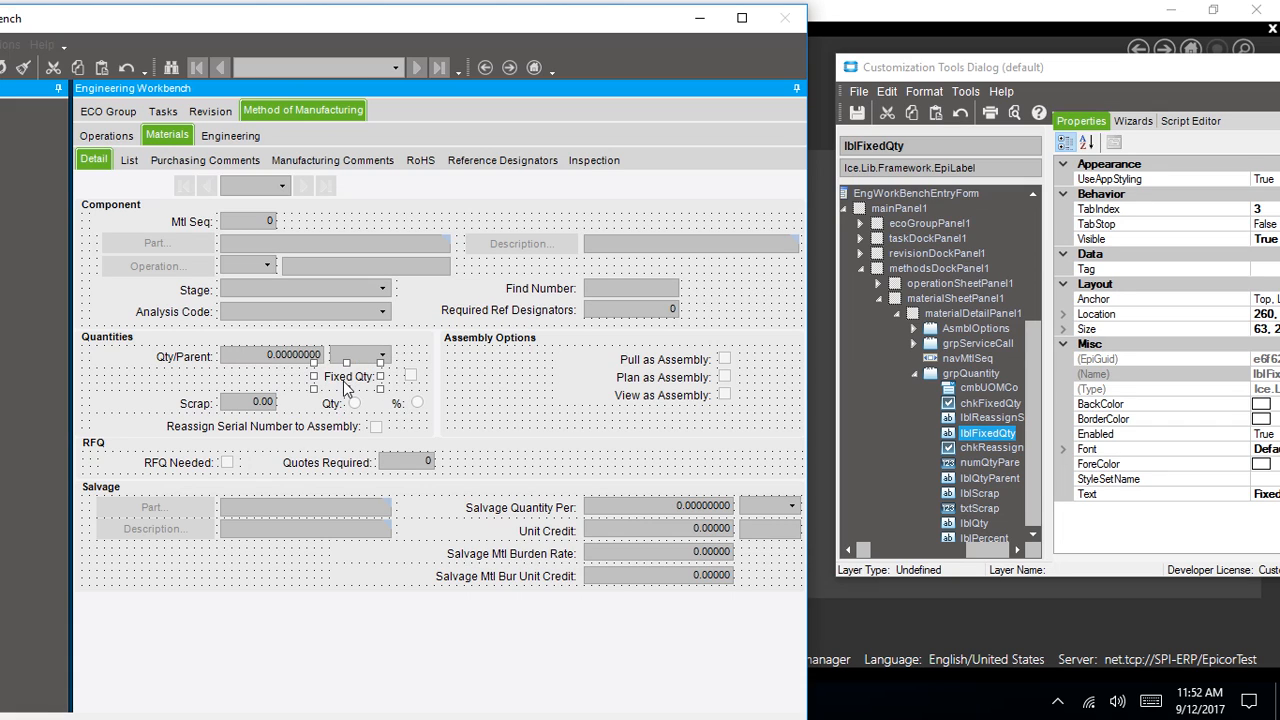
pyautogui.click(410, 375)
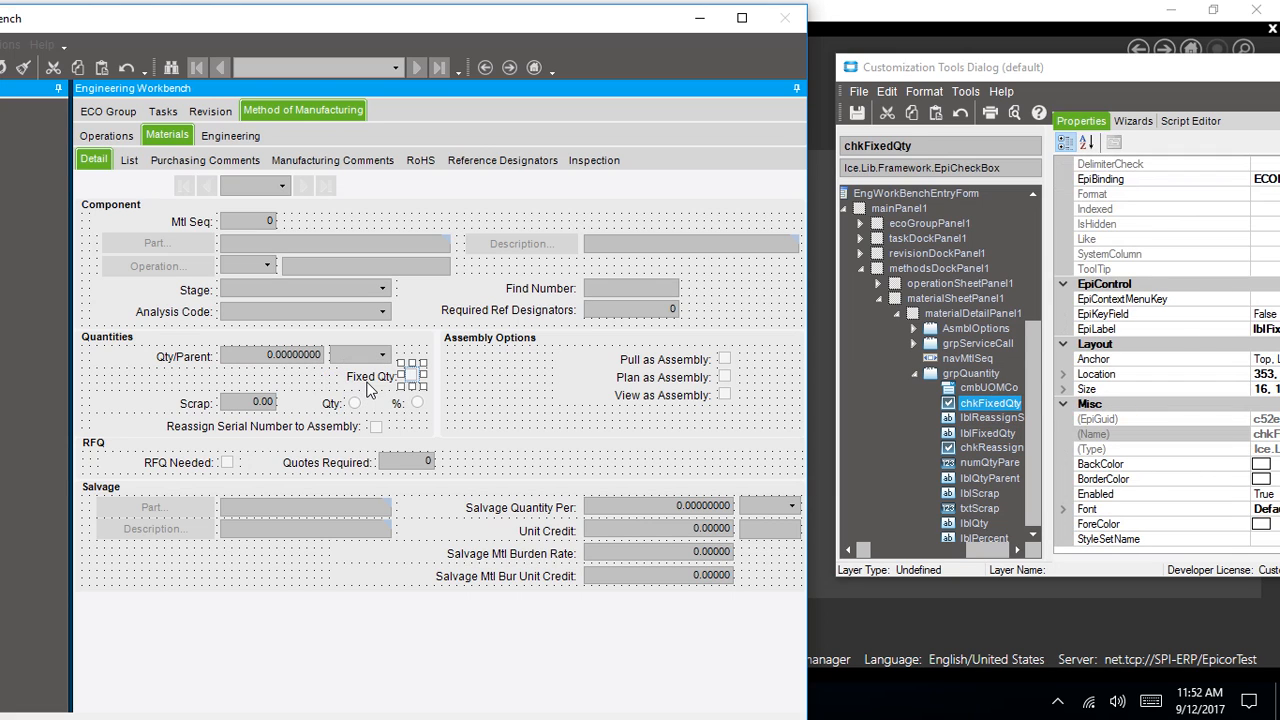
pyautogui.click(370, 388)
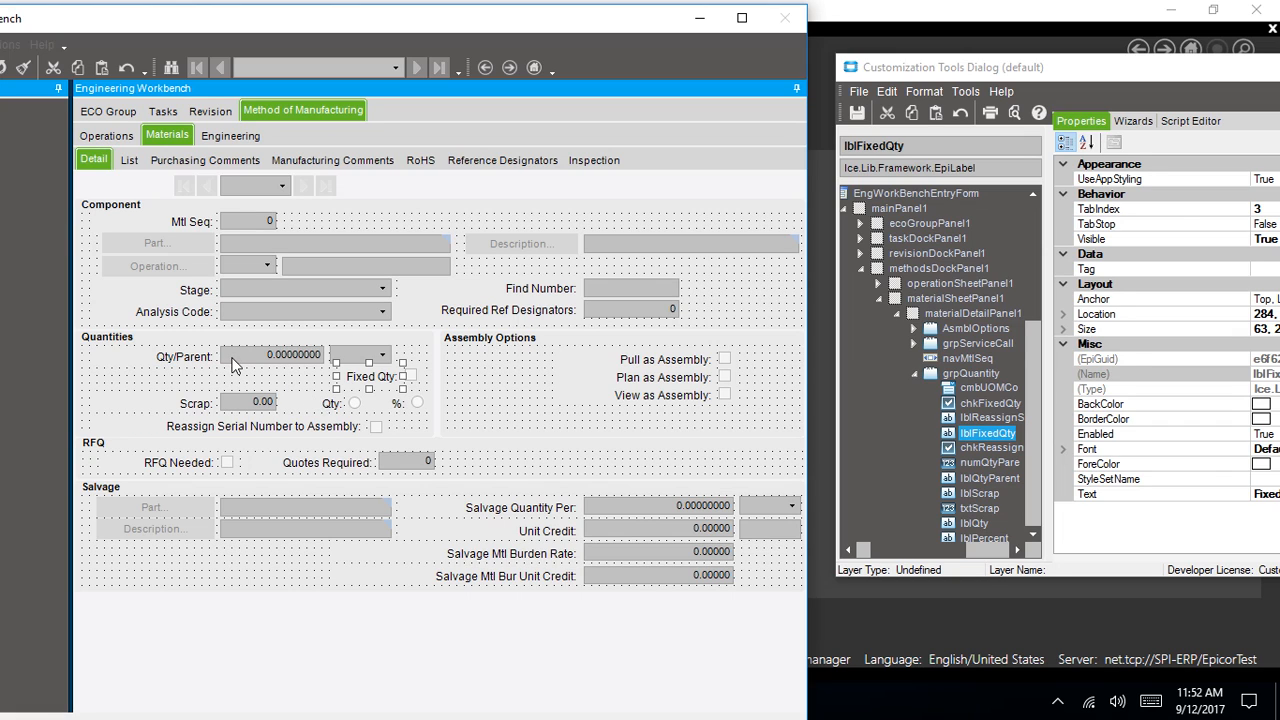
# Shift Qty/Parent and its UOM dropdown left onto the Fixed Qty row
pyautogui.moveTo(231, 363); pyautogui.dragTo(161, 376)
pyautogui.moveTo(350, 358); pyautogui.dragTo(281, 376)
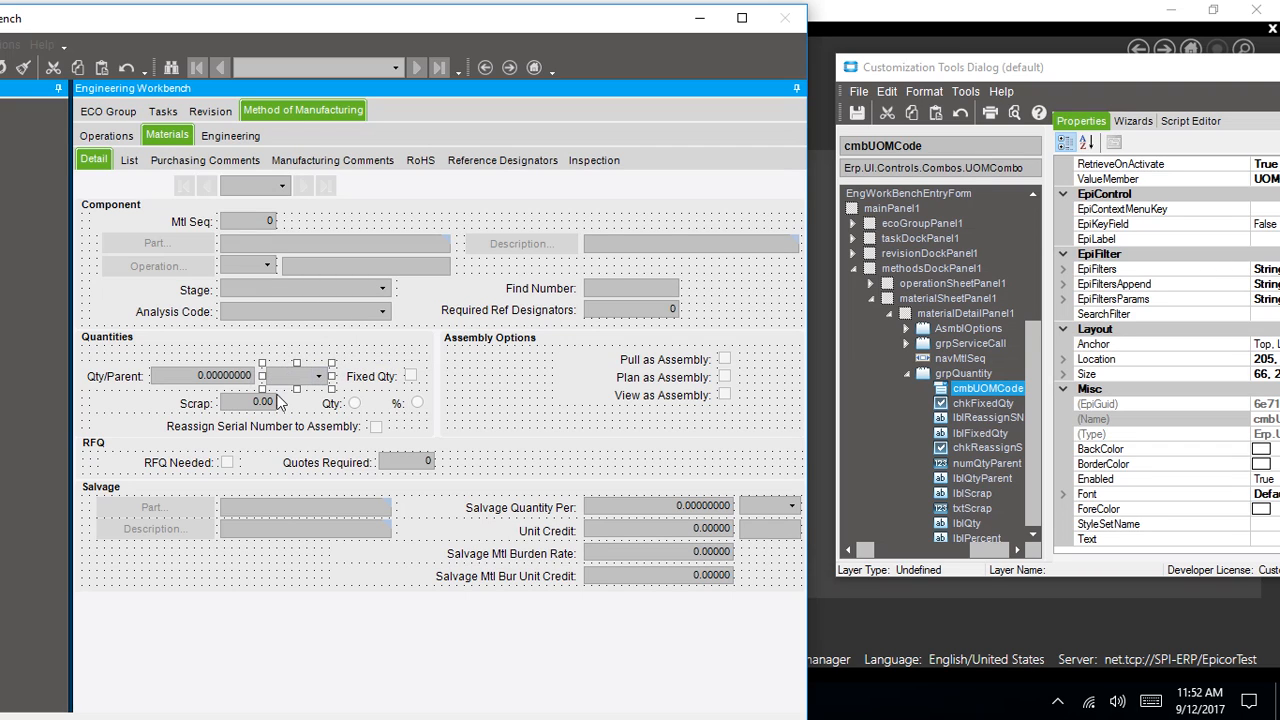
pyautogui.click(113, 358)
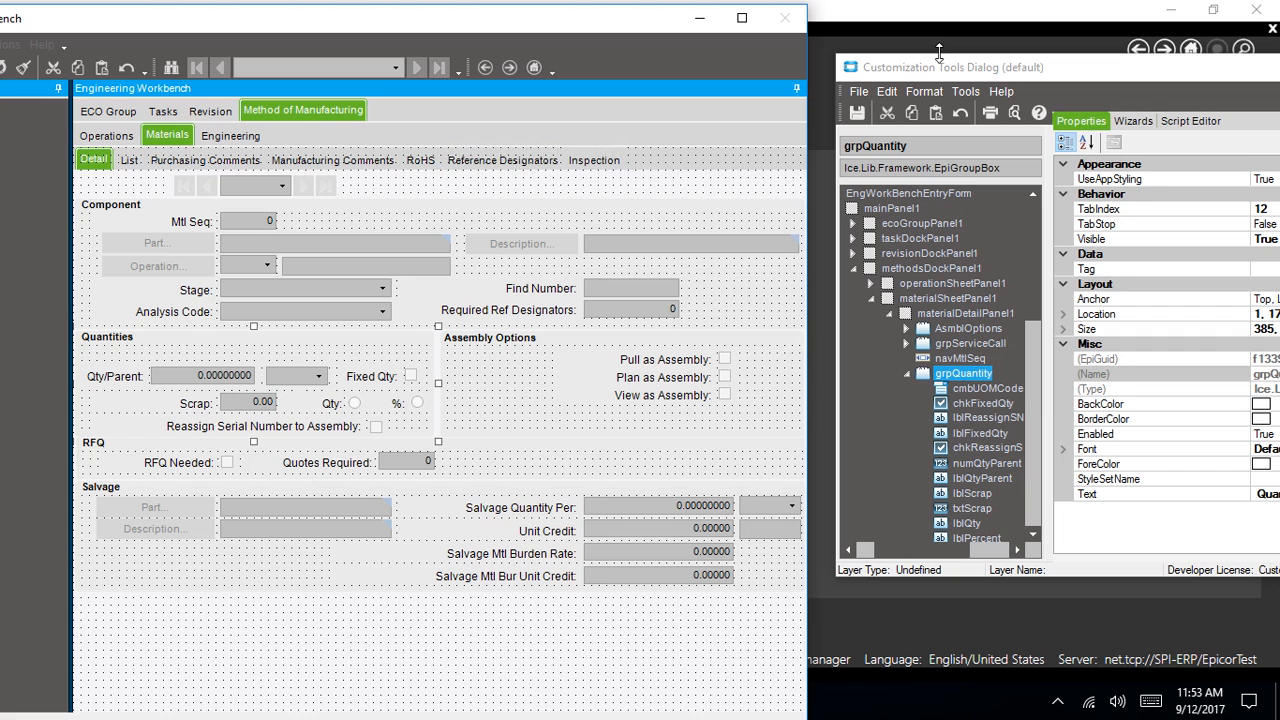
pyautogui.moveTo(88, 20); pyautogui.dragTo(288, 20)
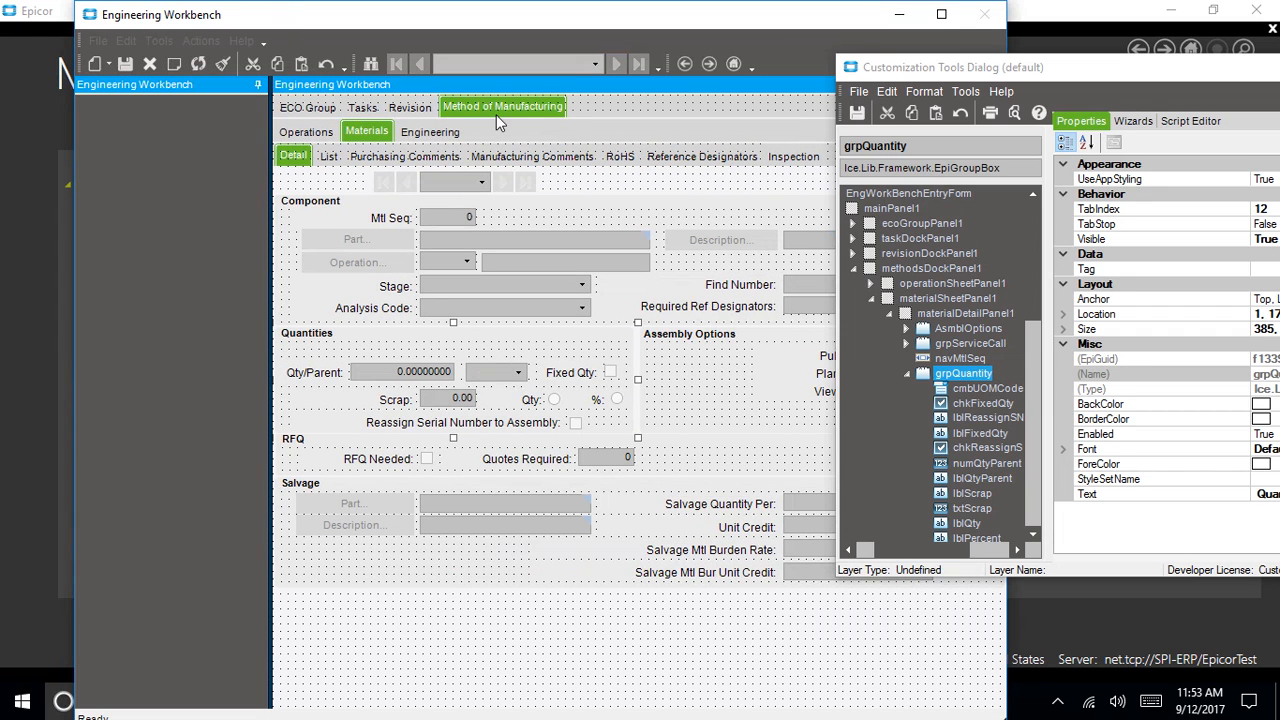
# Name the customization PartsPerPkg for All Companies with description 'Parts Per Package'
pyautogui.click(857, 113)
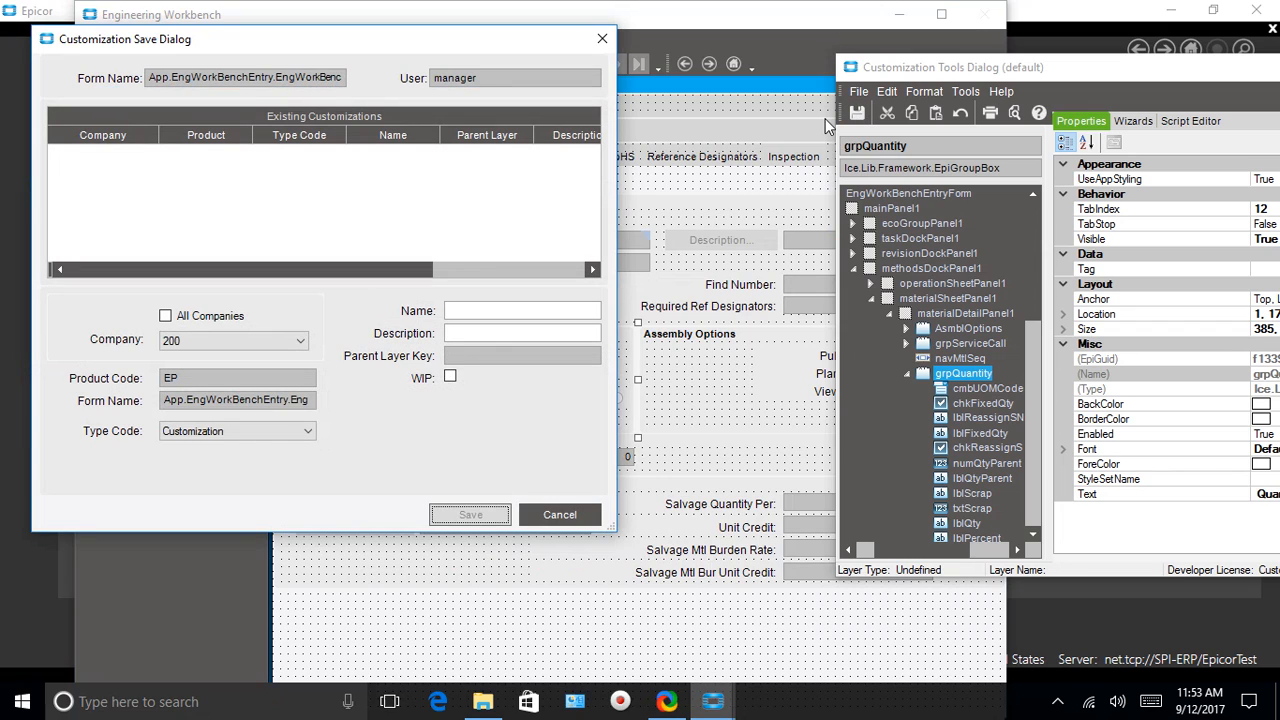
pyautogui.click(165, 316)
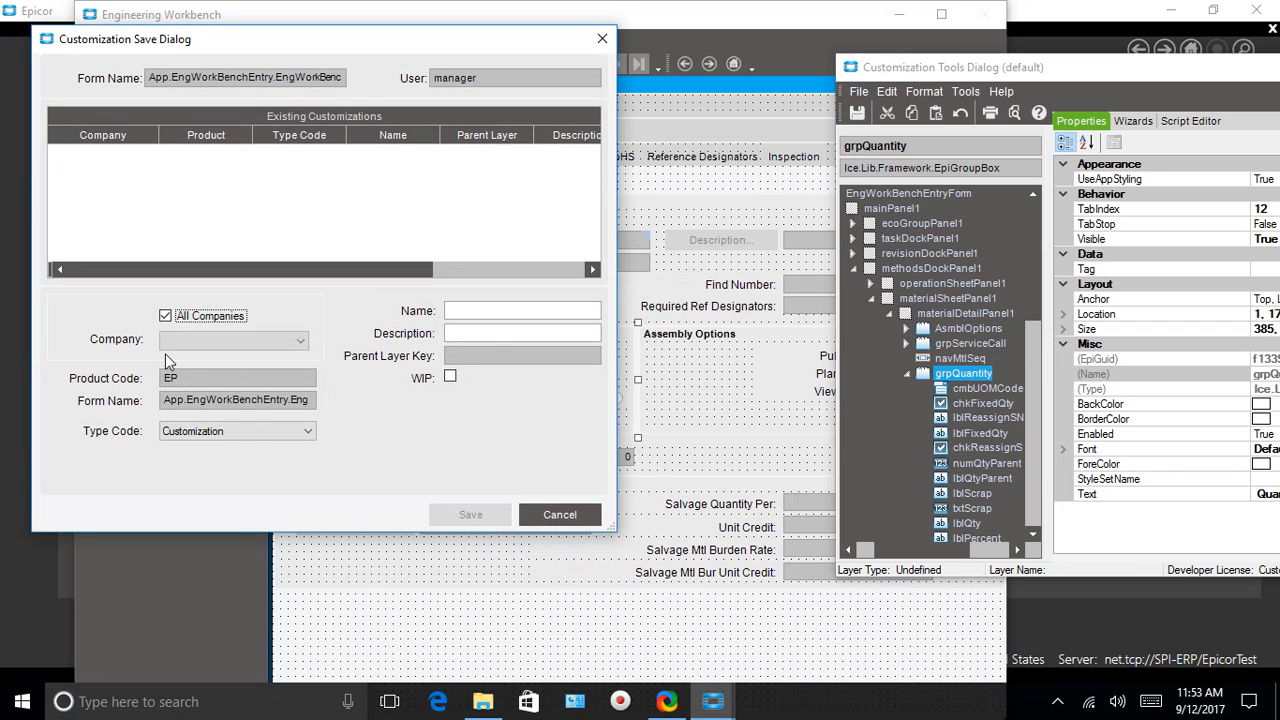
pyautogui.click(471, 314)
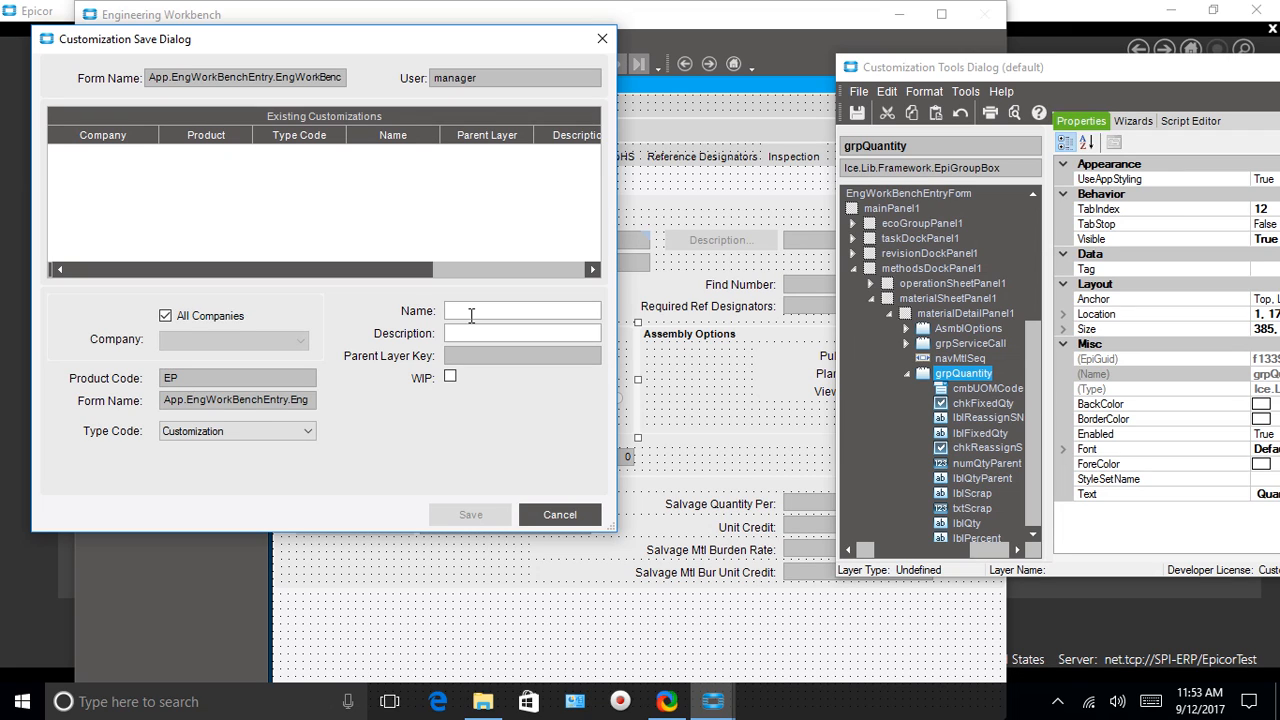
pyautogui.write('parts')
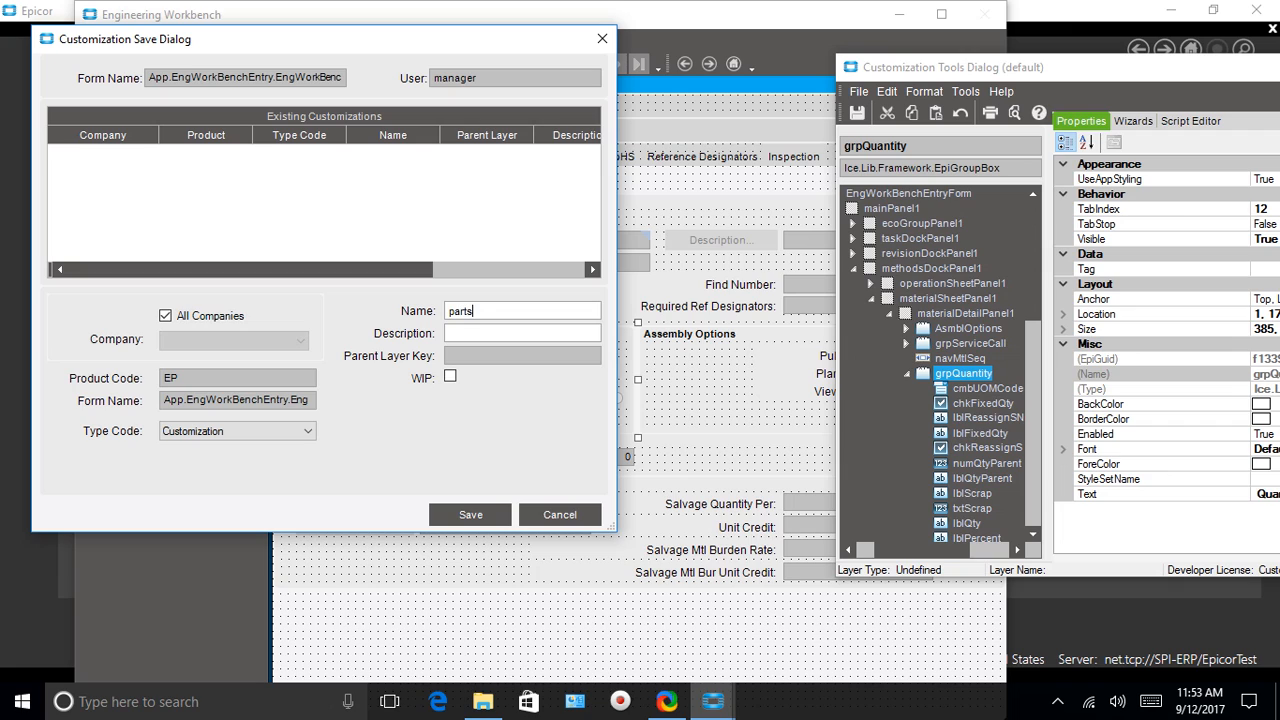
pyautogui.write('PerP')
pyautogui.press('BackSpace')
pyautogui.press('BackSpace')
pyautogui.press('BackSpace')
pyautogui.press('BackSpace')
pyautogui.press('BackSpace')
pyautogui.press('BackSpace')
pyautogui.press('BackSpace')
pyautogui.press('BackSpace')
pyautogui.press('BackSpace')
pyautogui.write('PartsPerPkg')
pyautogui.click(527, 333)
pyautogui.write('Parts Per Package')
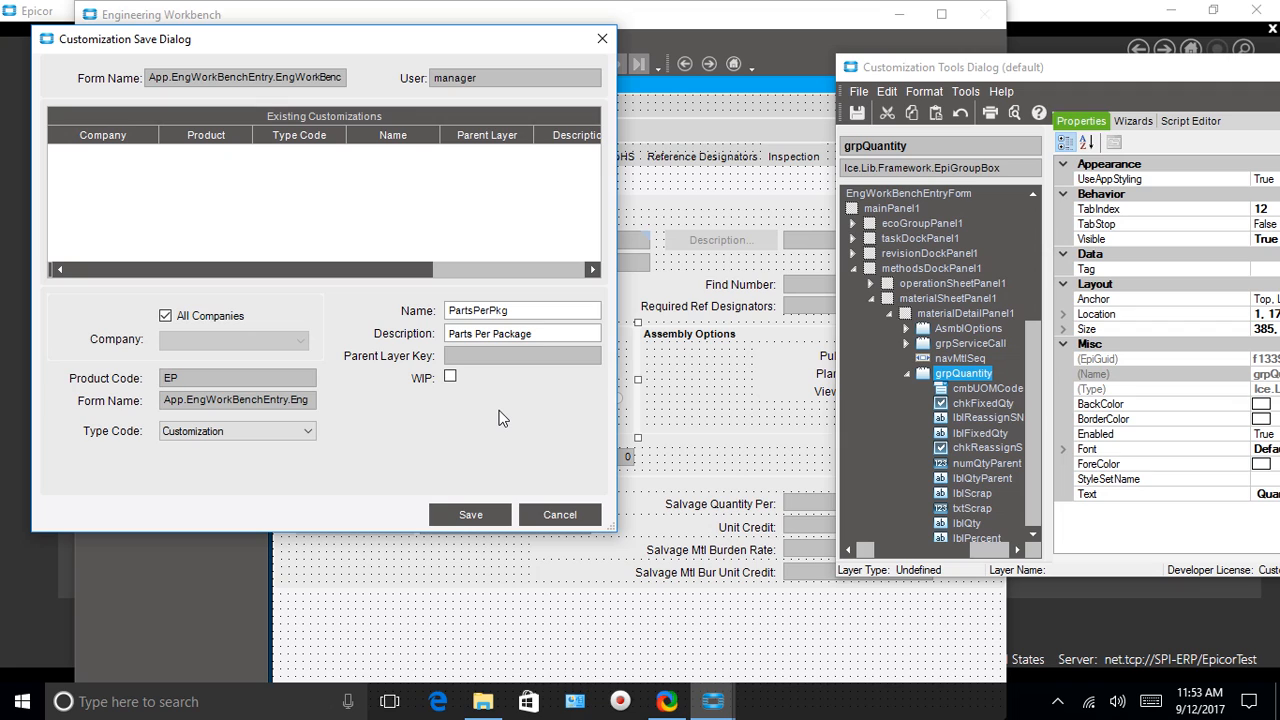
# Save the layer with the comment 'Added Parts Per Package Text Box'
pyautogui.click(466, 517)
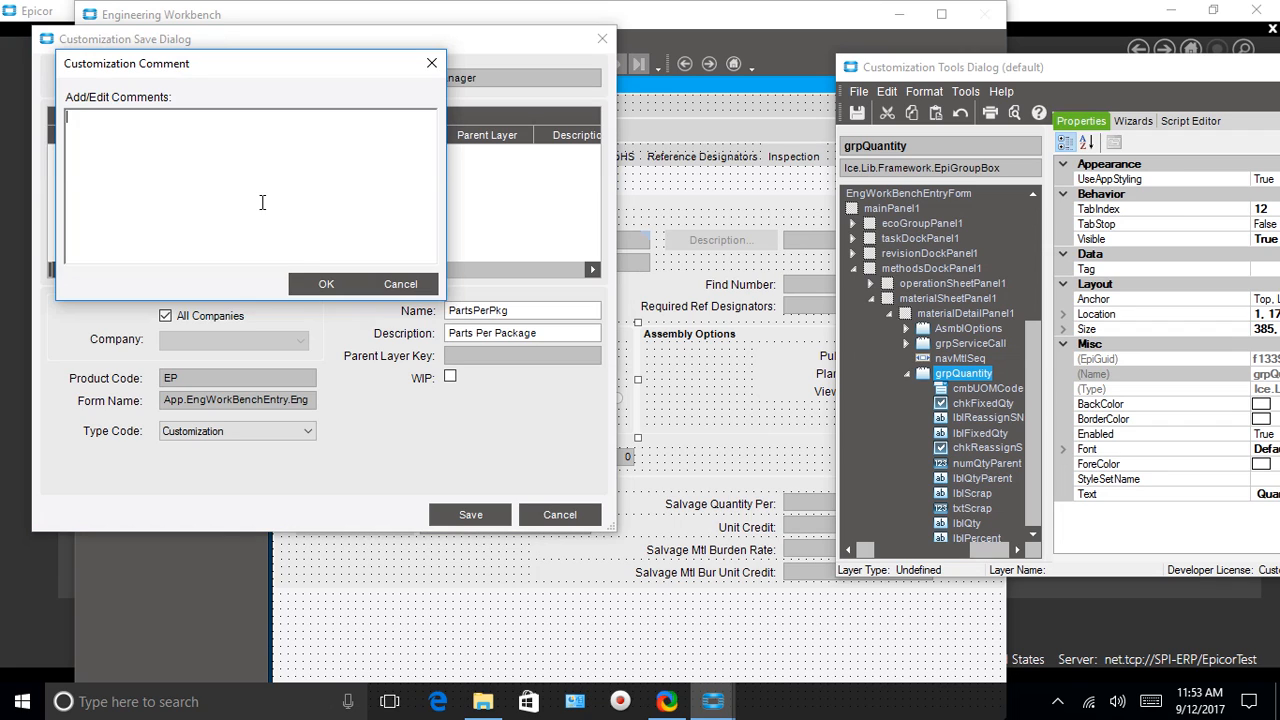
pyautogui.write('Added Parts Per Package Text')
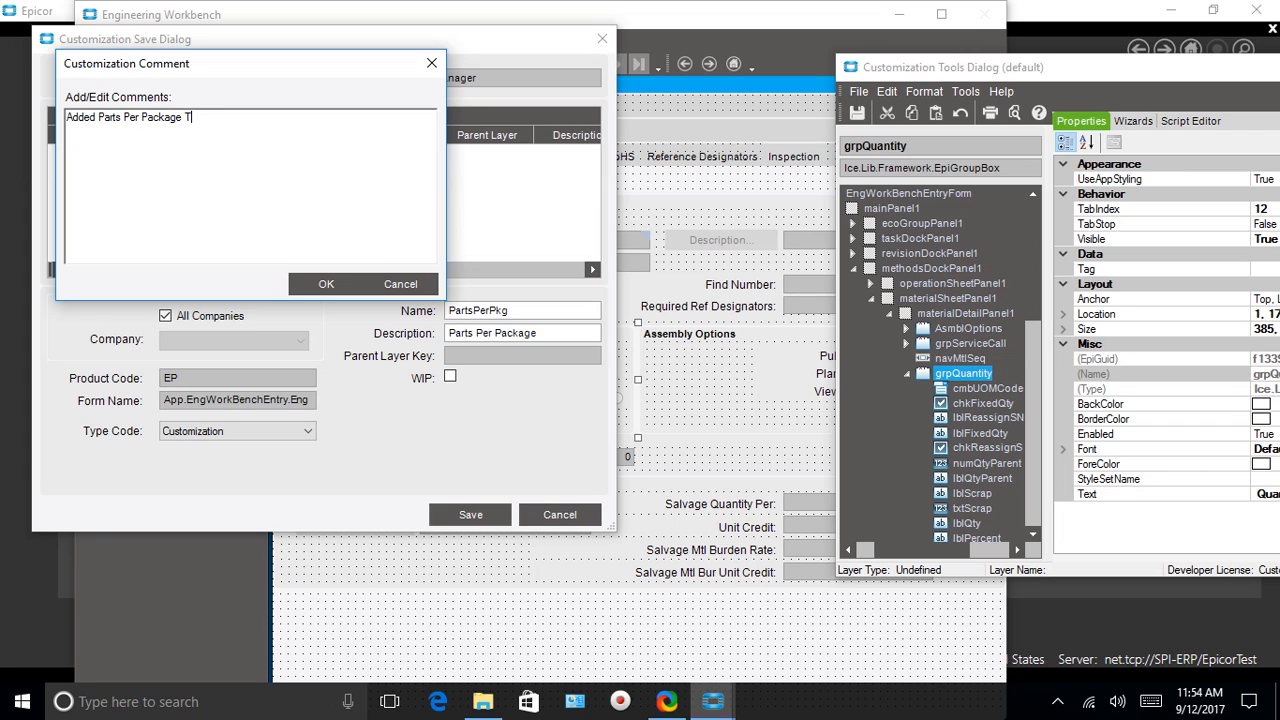
pyautogui.press('BackSpace')
pyautogui.write('t Box')
pyautogui.click(324, 284)
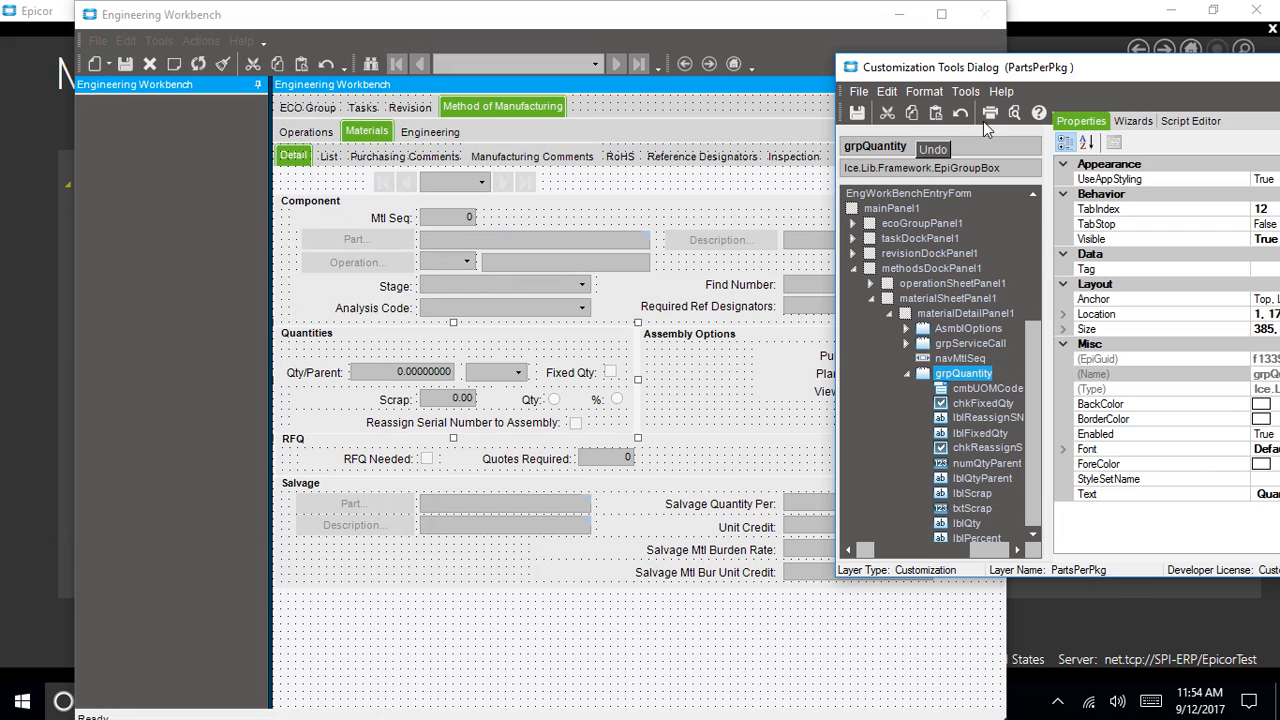
# Open the customization Toolbox and choose the EpiNumericEditor control from the General list
pyautogui.moveTo(1086, 69); pyautogui.dragTo(932, 68)
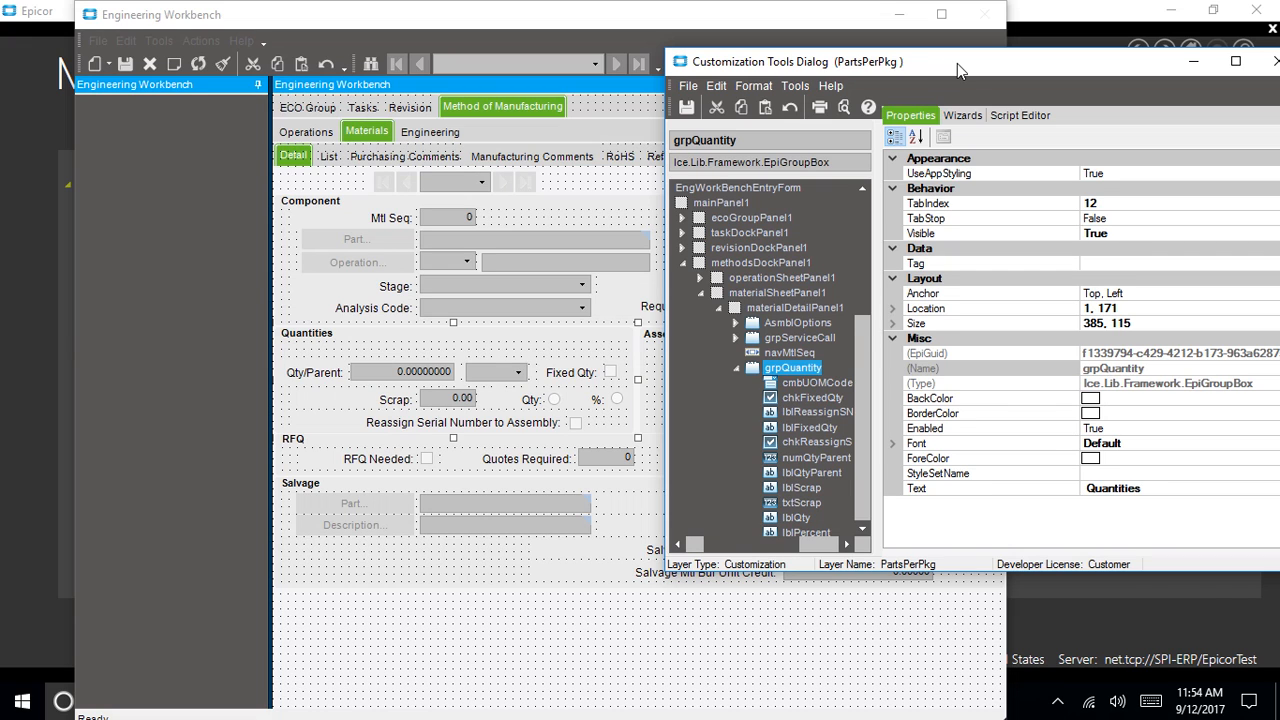
pyautogui.moveTo(957, 63); pyautogui.dragTo(757, 55)
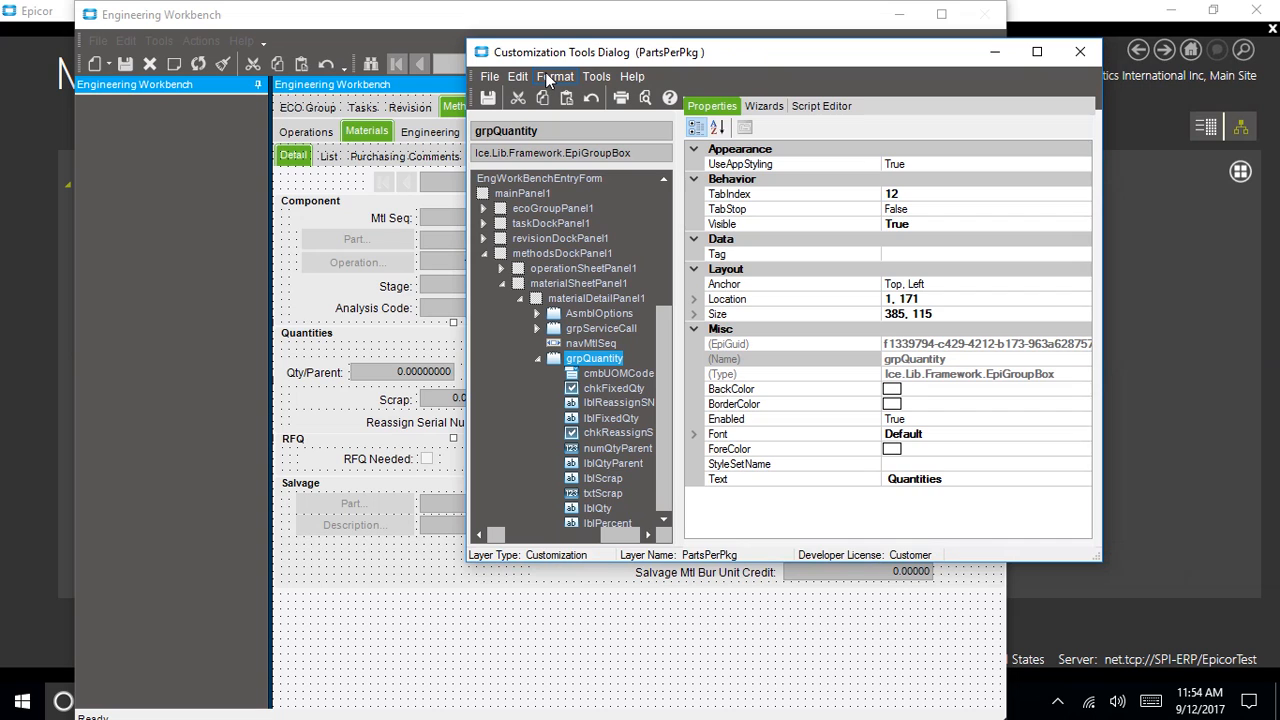
pyautogui.moveTo(727, 56); pyautogui.dragTo(1103, 70)
pyautogui.click(970, 92)
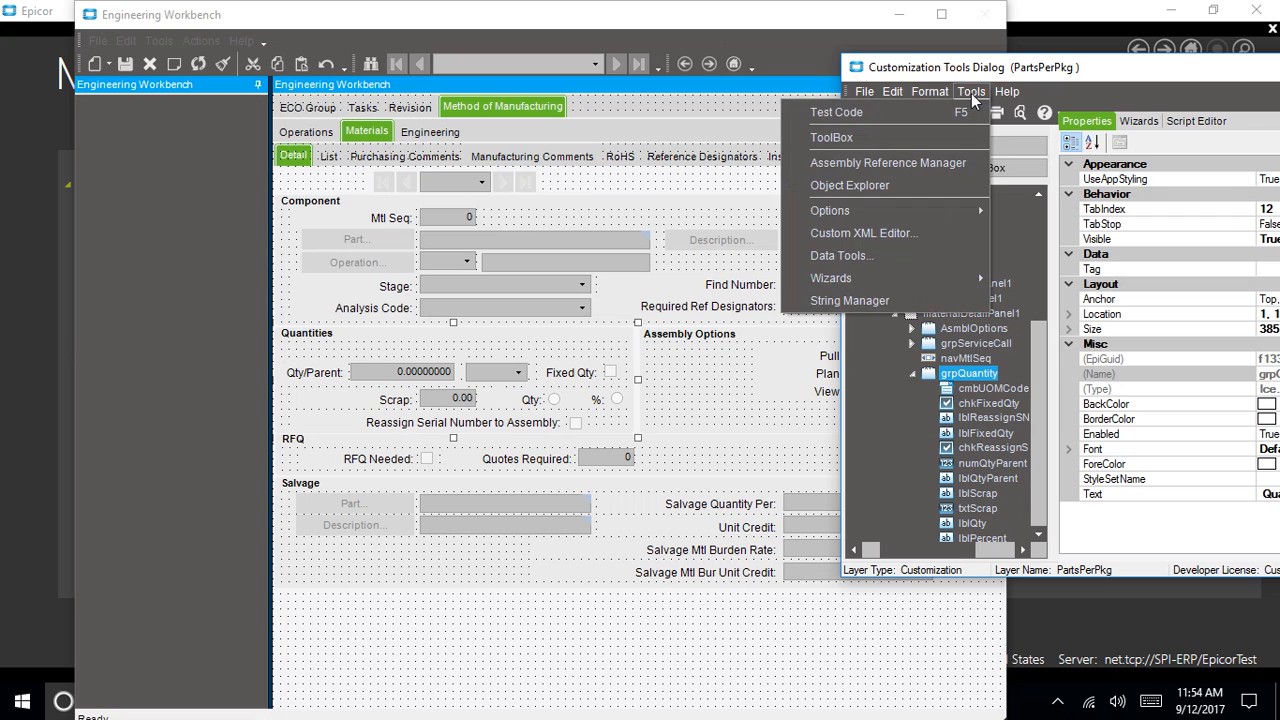
pyautogui.click(831, 137)
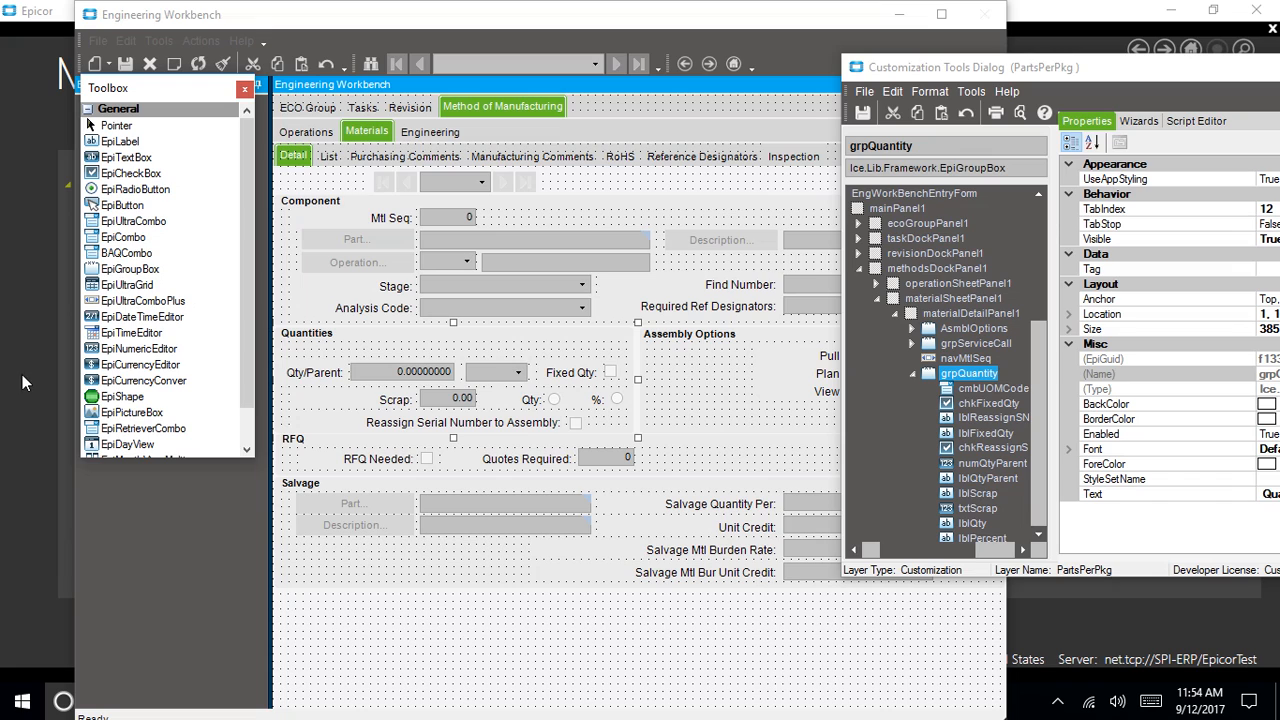
pyautogui.click(114, 350)
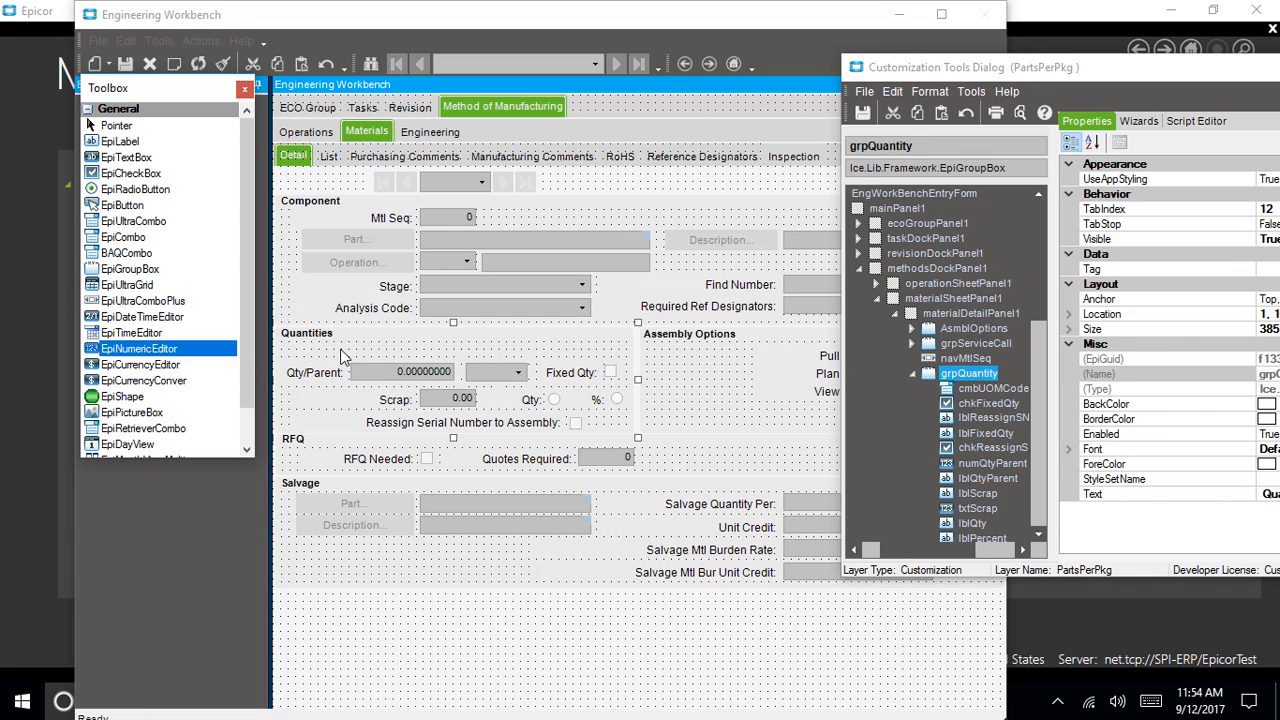
# Draw a new numeric field in the Quantities group, widen it and position it above Qty/Parent
pyautogui.moveTo(289, 343)
pyautogui.mouseDown()
pyautogui.moveTo(393, 341)
pyautogui.moveTo(316, 346)
pyautogui.mouseUp()
pyautogui.moveTo(362, 350); pyautogui.dragTo(390, 350)
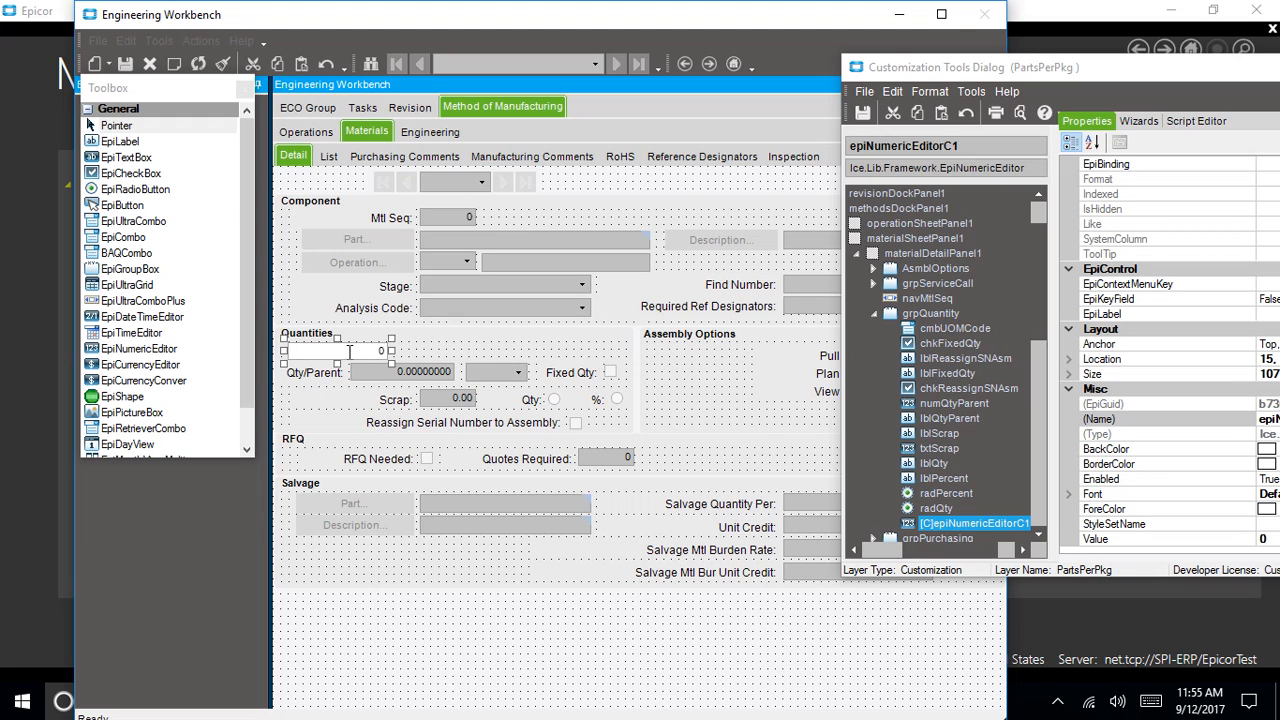
pyautogui.moveTo(348, 351); pyautogui.dragTo(411, 350)
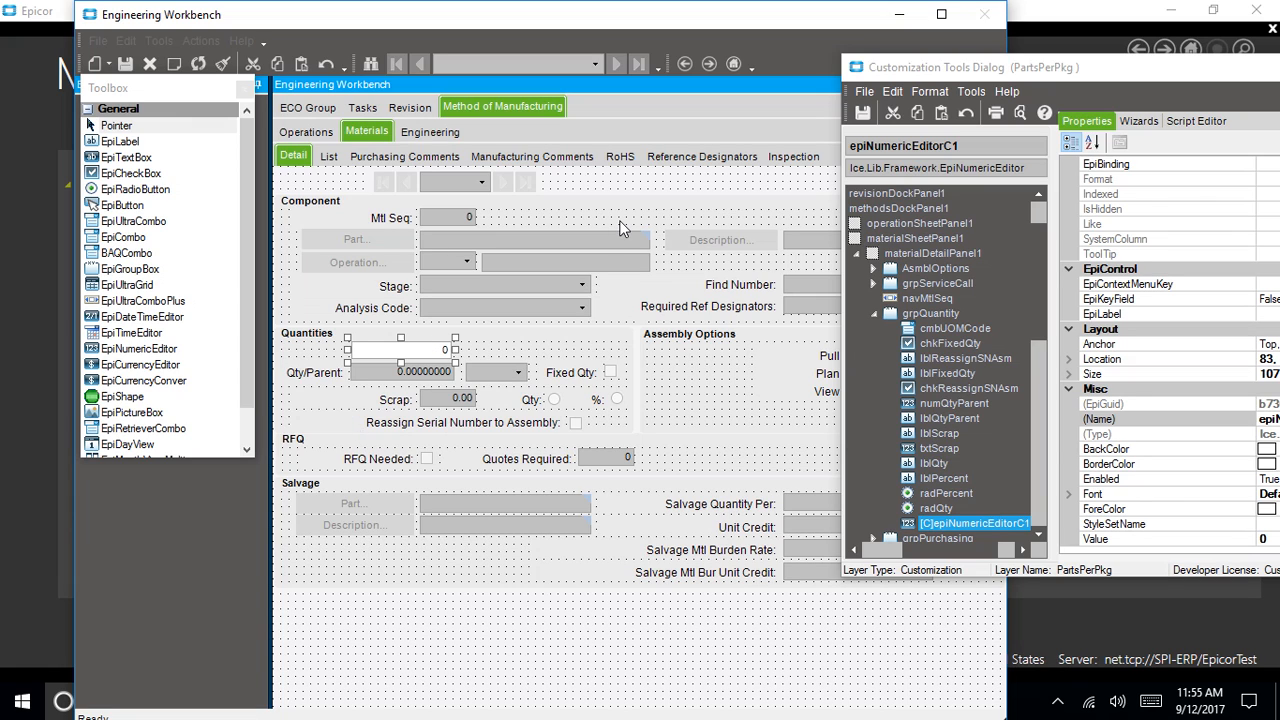
# Add a new label epiLabelC1 beside the numeric field in the Quantities group
pyautogui.click(309, 343)
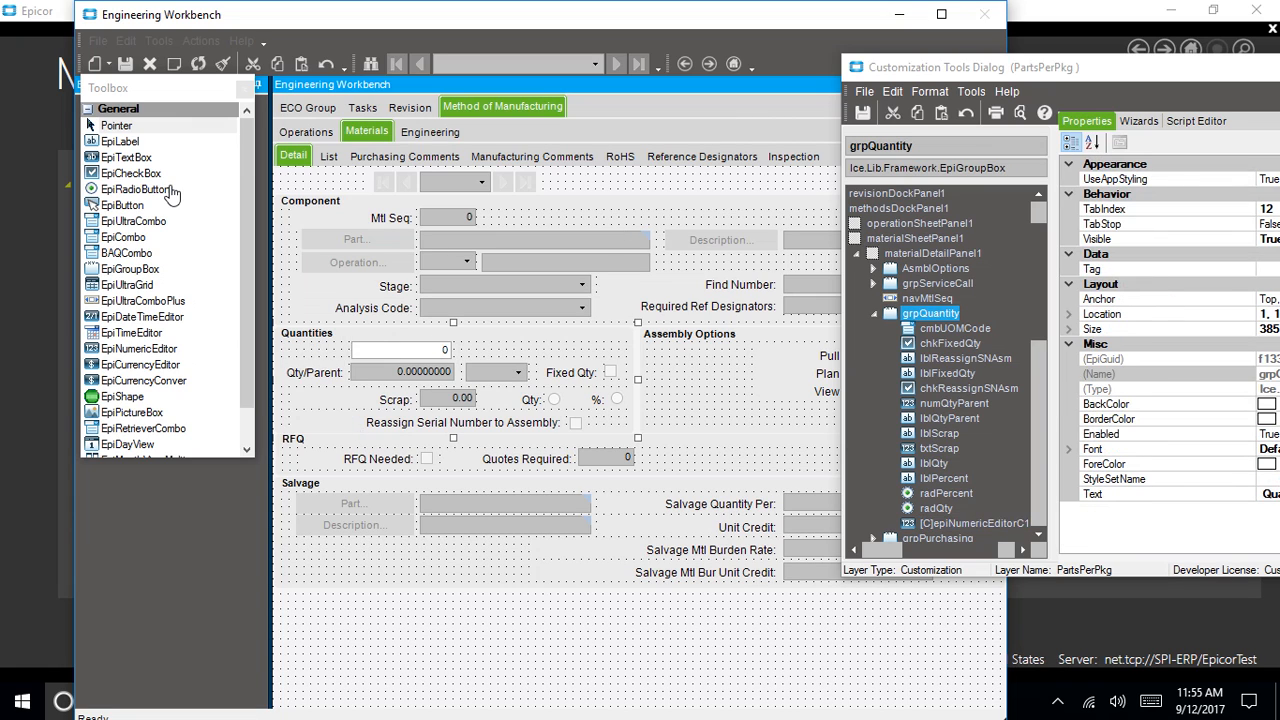
pyautogui.click(118, 142)
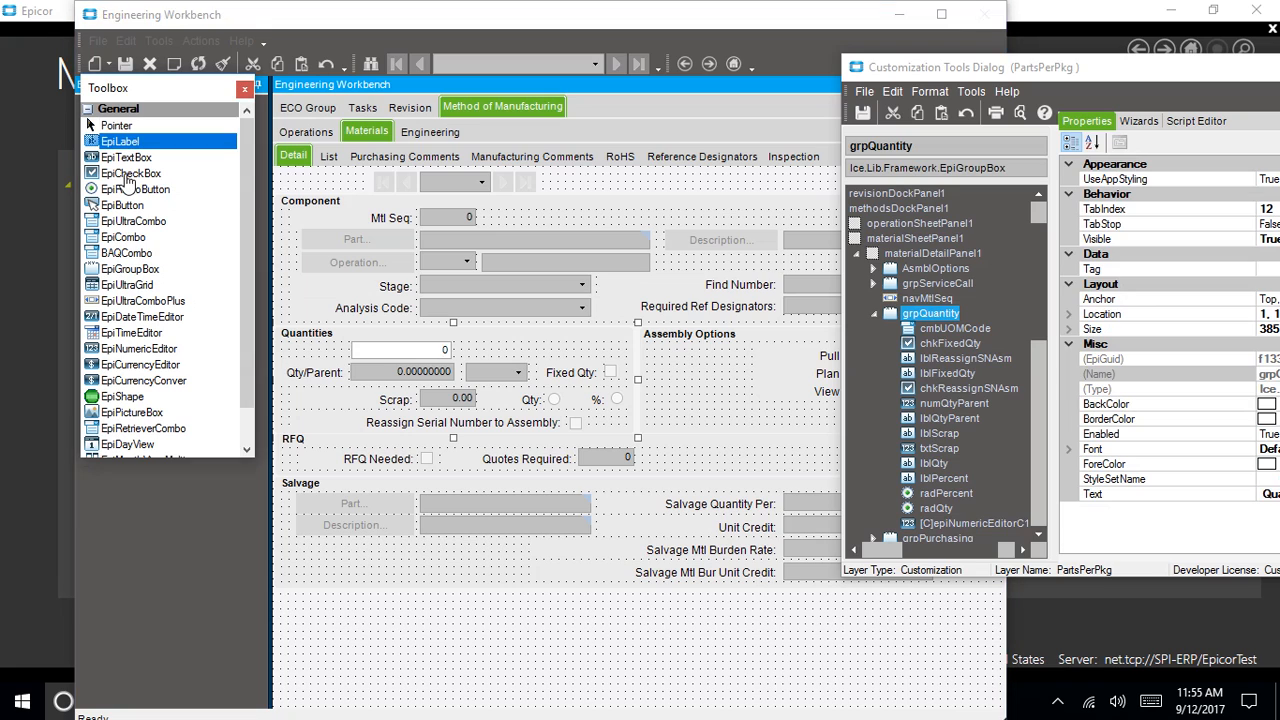
pyautogui.click(285, 350)
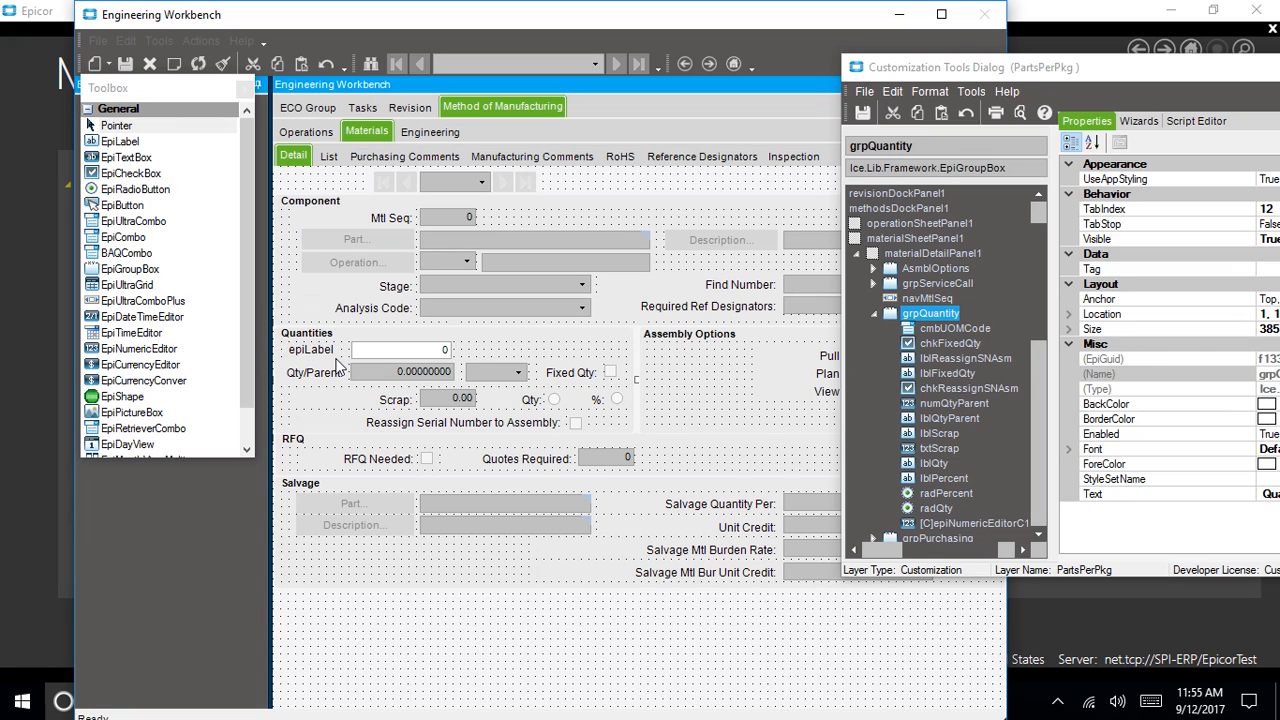
pyautogui.moveTo(298, 349); pyautogui.dragTo(297, 352)
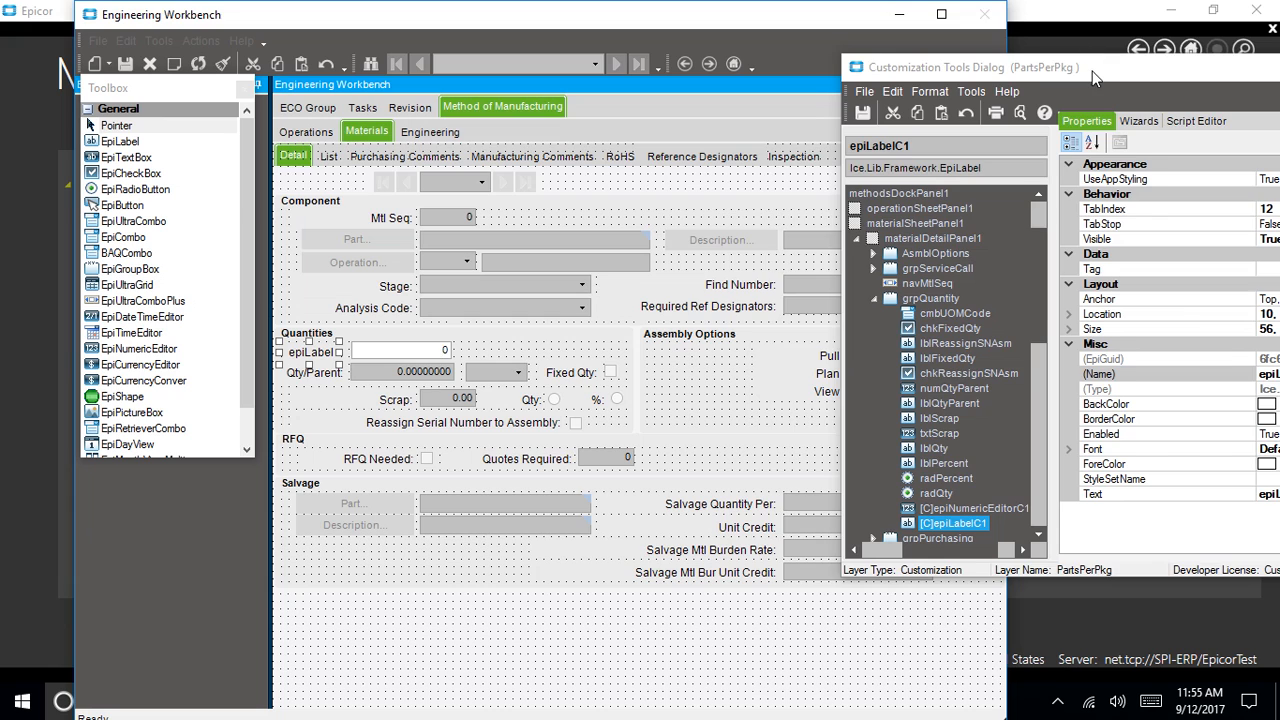
pyautogui.moveTo(1092, 71); pyautogui.dragTo(706, 80)
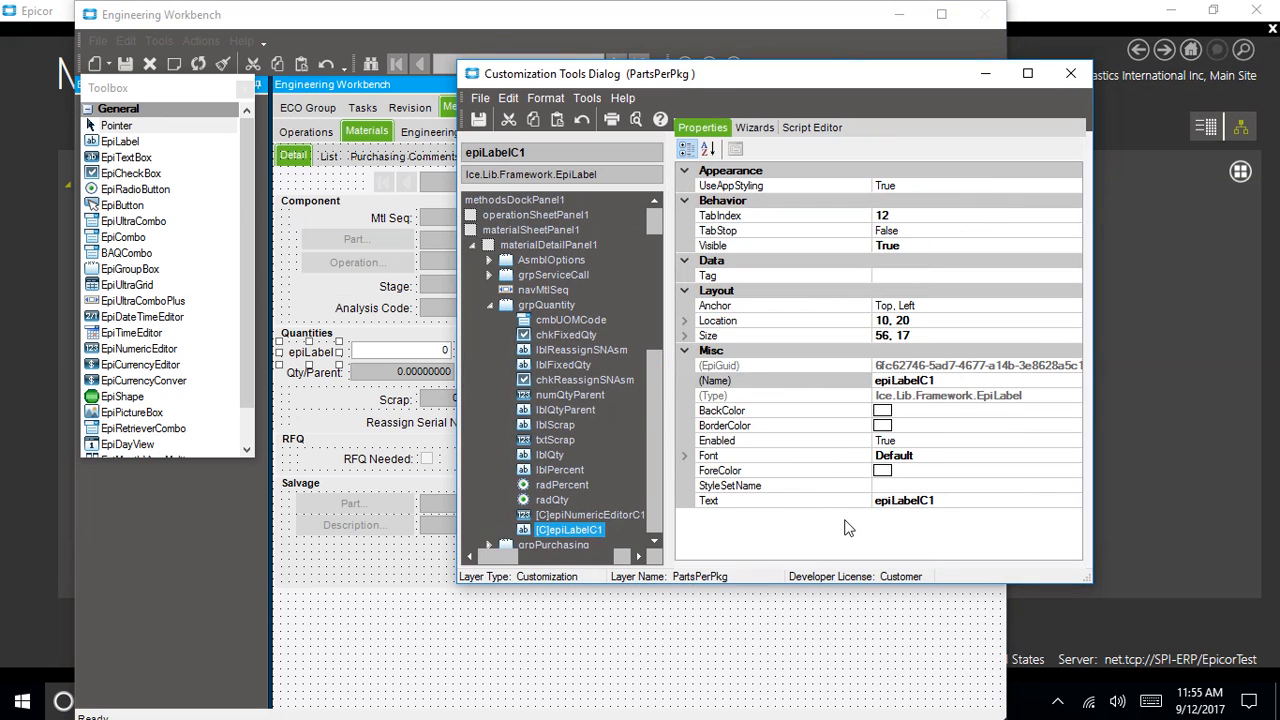
# Rename the new label to lblPartsPerPkg
pyautogui.click(845, 381)
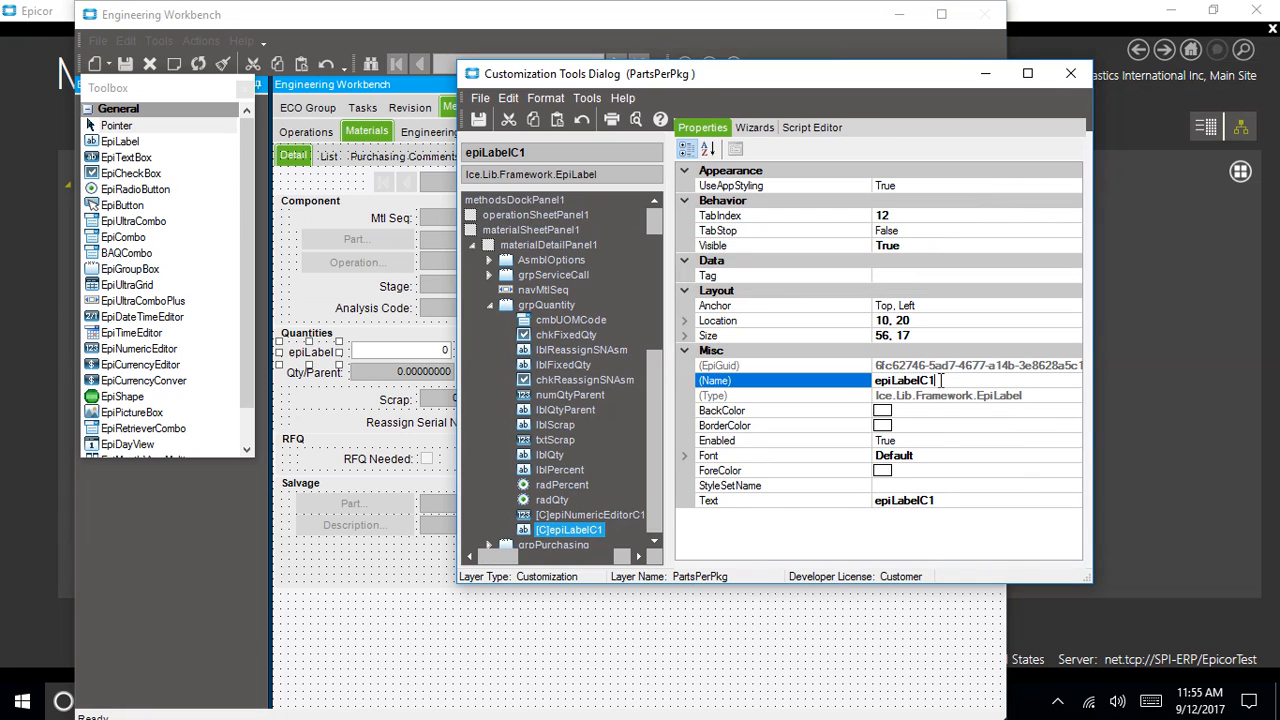
pyautogui.moveTo(941, 381)
pyautogui.mouseDown()
pyautogui.moveTo(896, 381)
pyautogui.moveTo(937, 382)
pyautogui.mouseUp()
pyautogui.moveTo(945, 381); pyautogui.dragTo(877, 383)
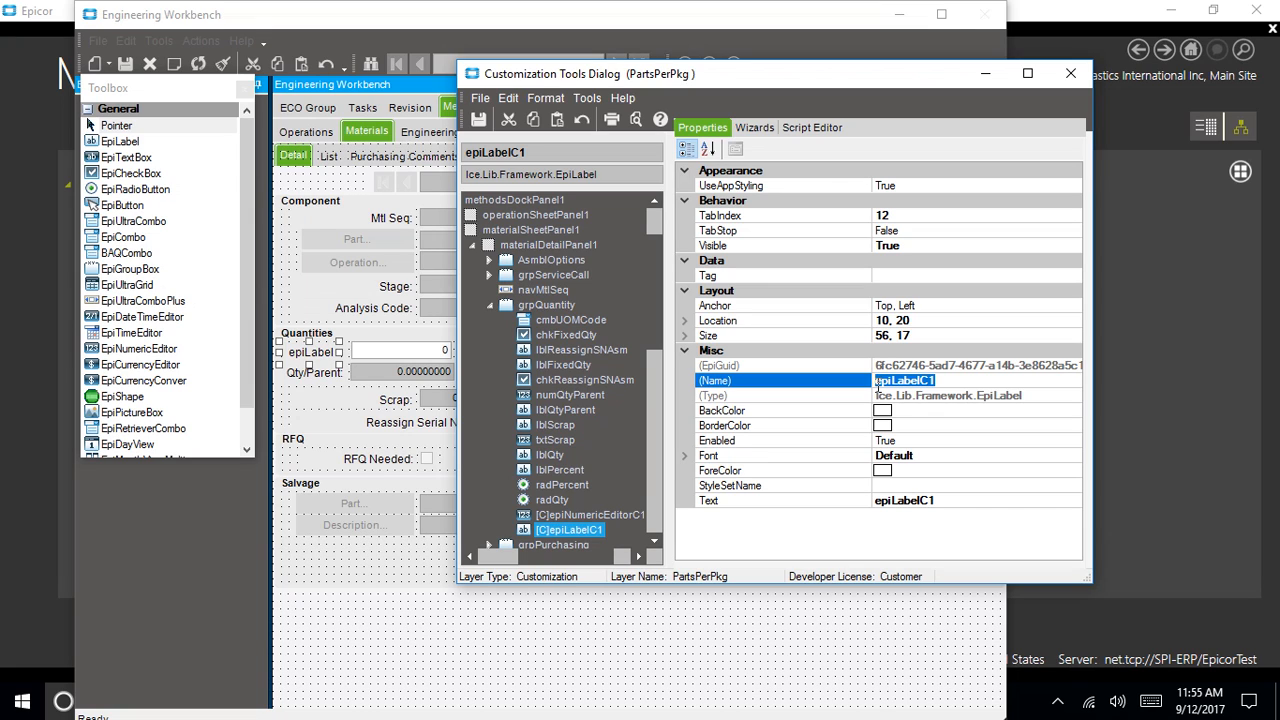
pyautogui.write('lblPartsPerPkg')
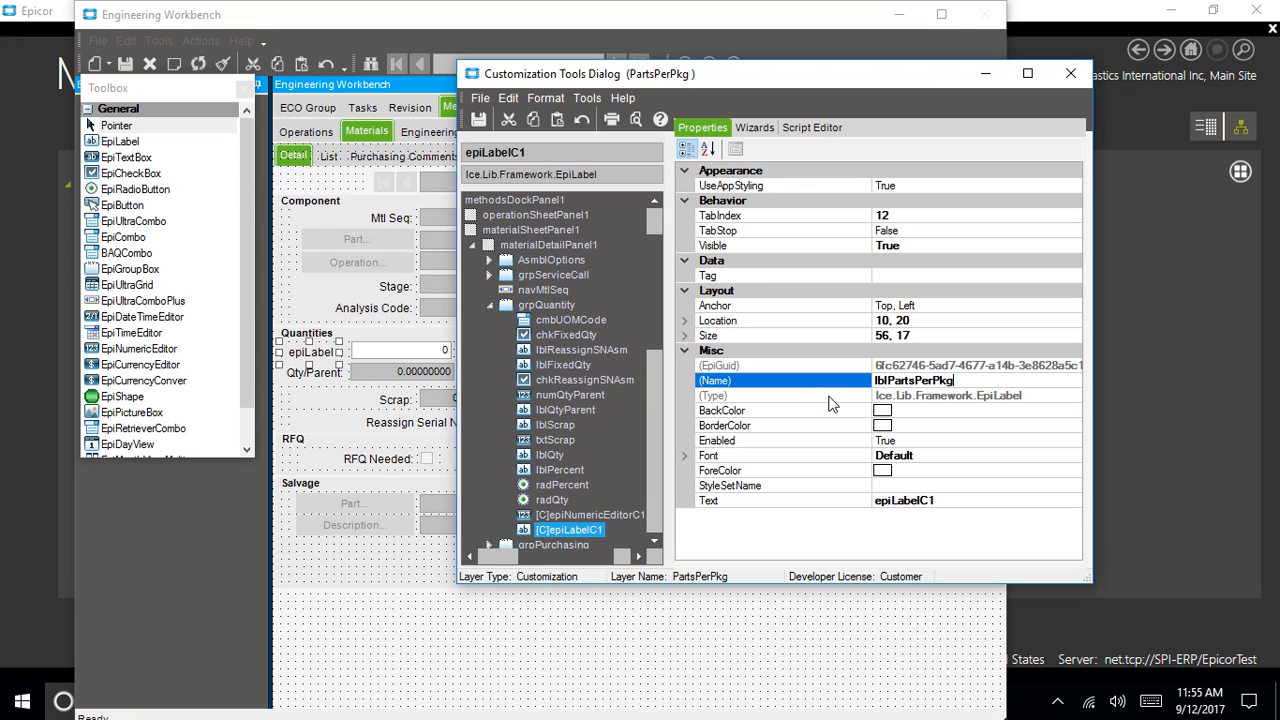
# Set the label's Text to 'Parts Per Pkg:', correcting the typo
pyautogui.click(938, 502)
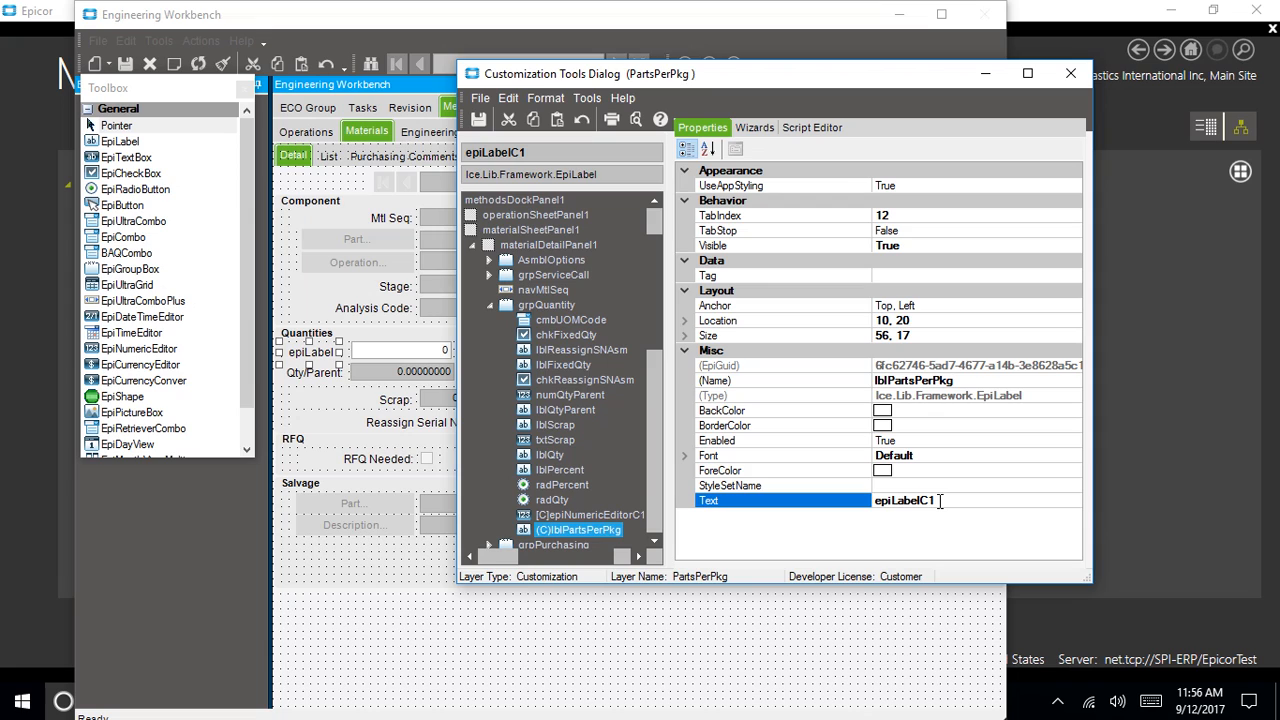
pyautogui.moveTo(938, 502); pyautogui.dragTo(866, 500)
pyautogui.press('BackSpace')
pyautogui.write('Part')
pyautogui.write('s')
pyautogui.write(' Pe')
pyautogui.write('r ')
pyautogui.write('Pa')
pyautogui.write('kg')
pyautogui.press('BackSpace')
pyautogui.press('BackSpace')
pyautogui.press('BackSpace')
pyautogui.write('kg')
pyautogui.press('Return')
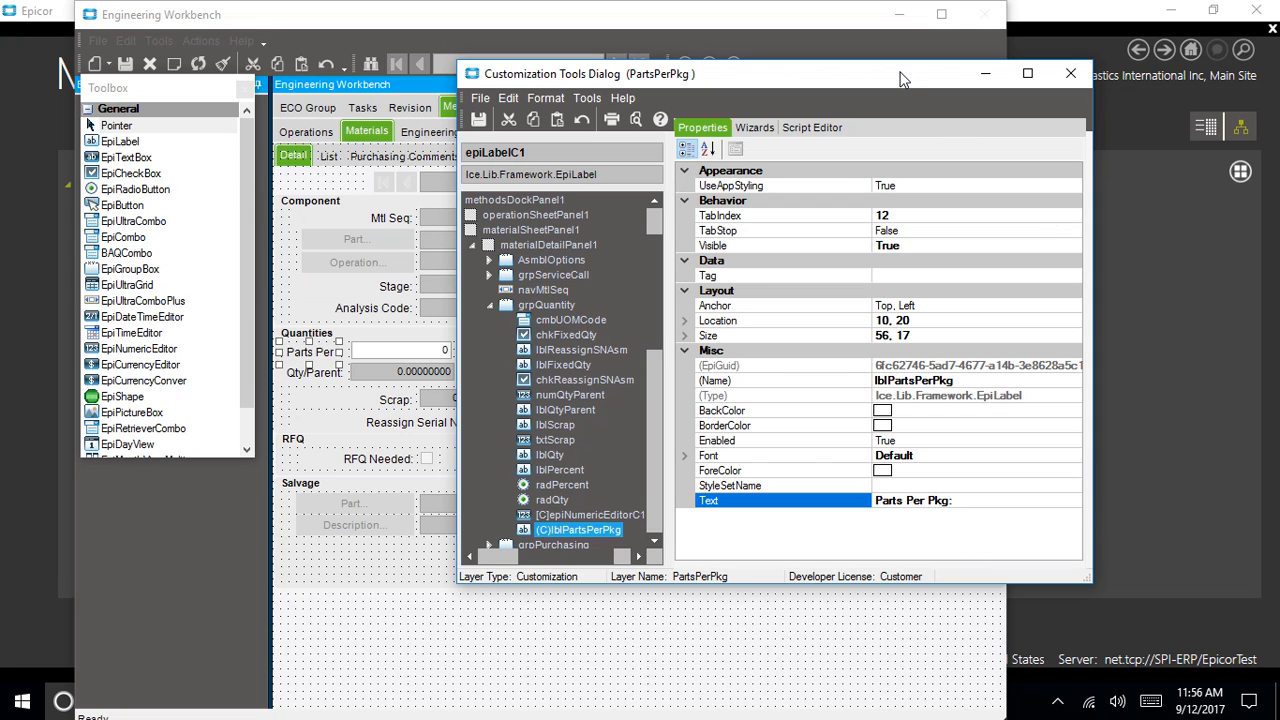
# Shift the numeric field right and resize the label to fit 'Parts Per Pkg:'
pyautogui.moveTo(900, 73); pyautogui.dragTo(1076, 92)
pyautogui.moveTo(350, 355)
pyautogui.mouseDown()
pyautogui.moveTo(411, 349)
pyautogui.moveTo(374, 355)
pyautogui.mouseUp()
pyautogui.click(319, 355)
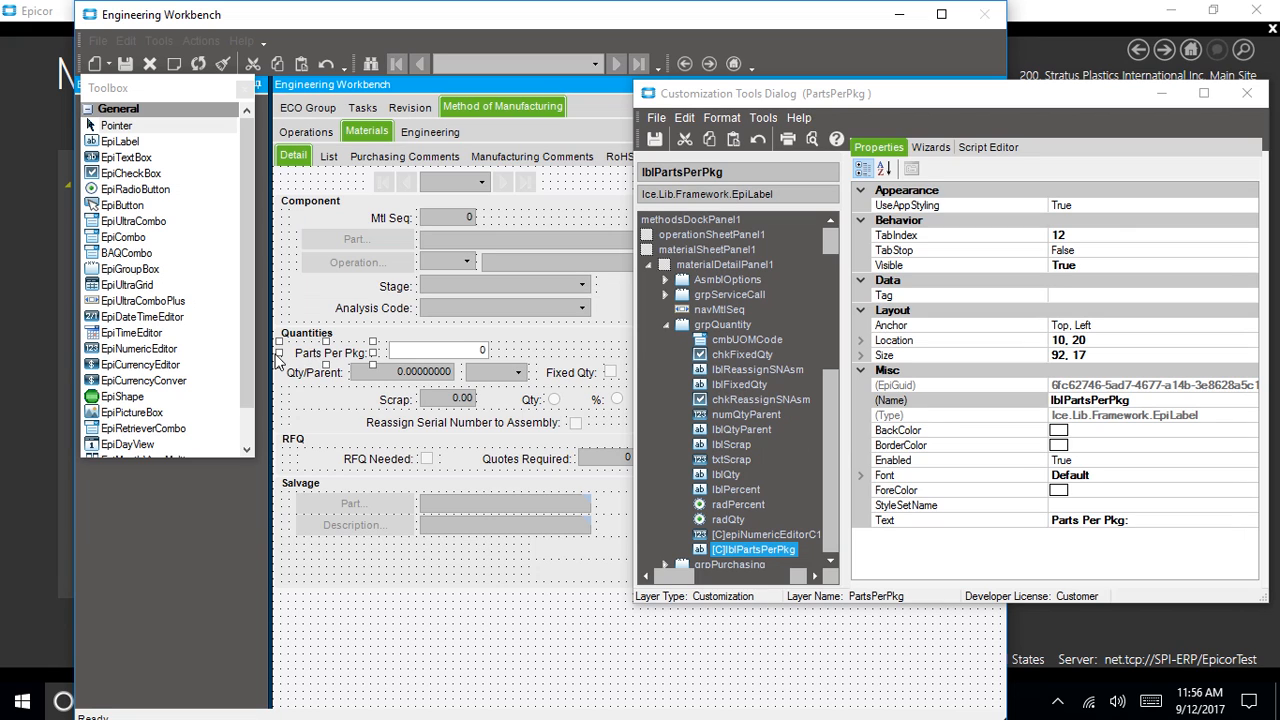
pyautogui.moveTo(279, 353); pyautogui.dragTo(316, 349)
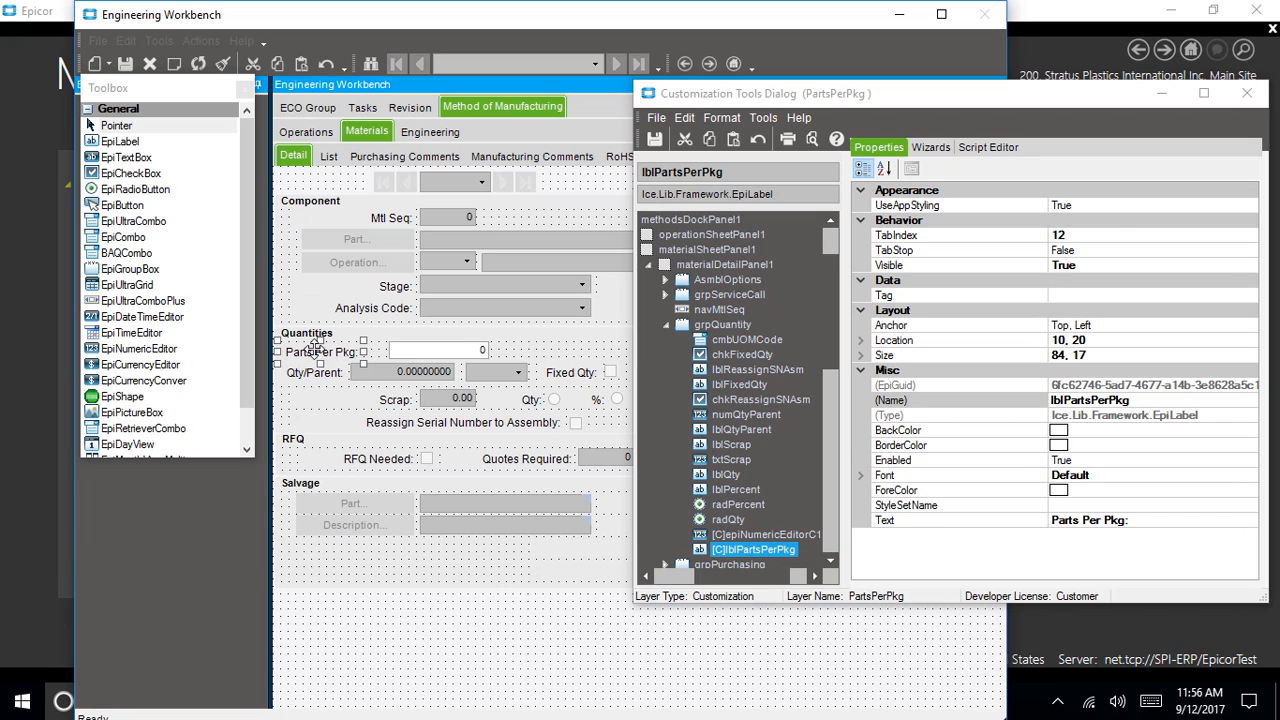
# Drag epiNumericEditorC1 left so it sits right after the Parts Per Pkg: label
pyautogui.click(400, 350)
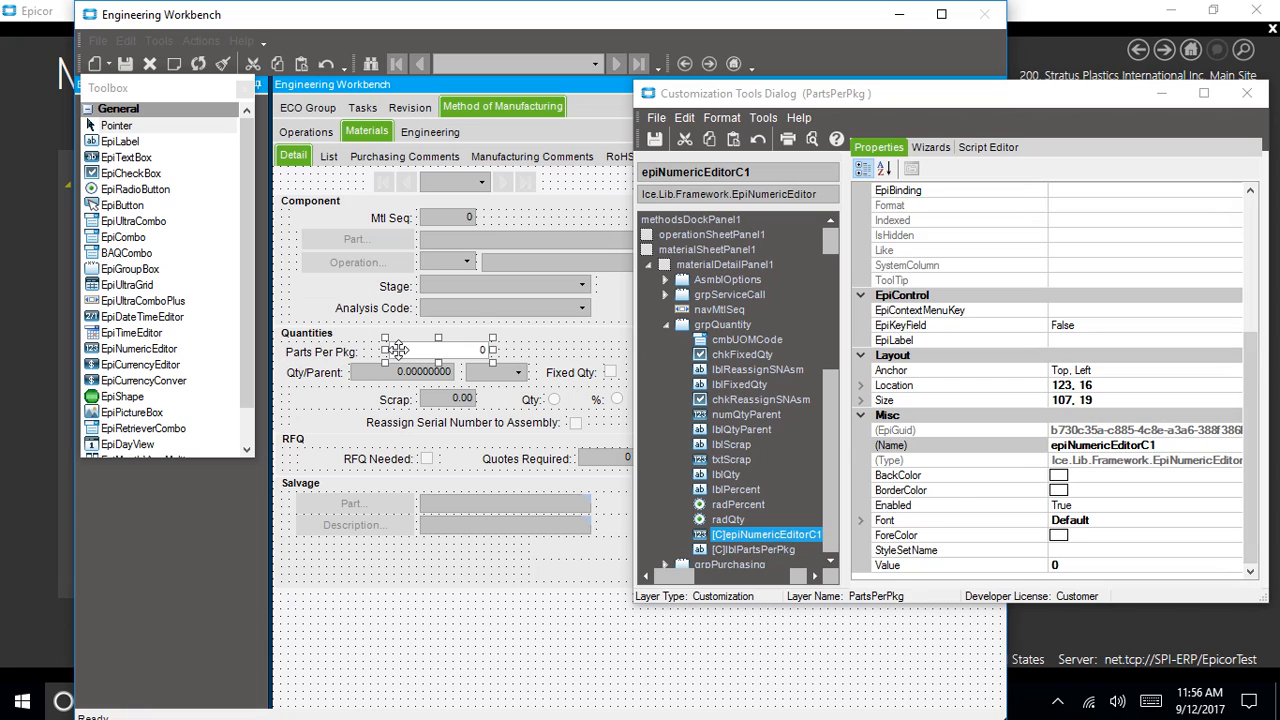
pyautogui.moveTo(398, 349); pyautogui.dragTo(377, 346)
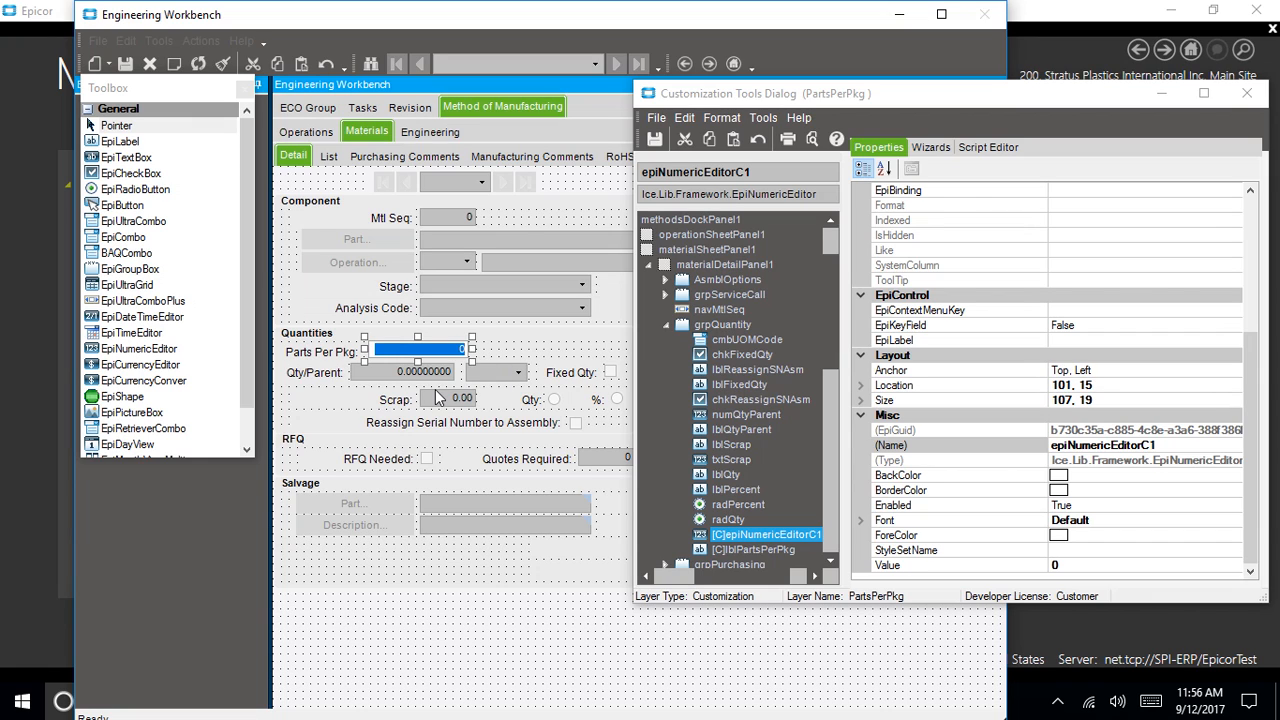
pyautogui.click(395, 578)
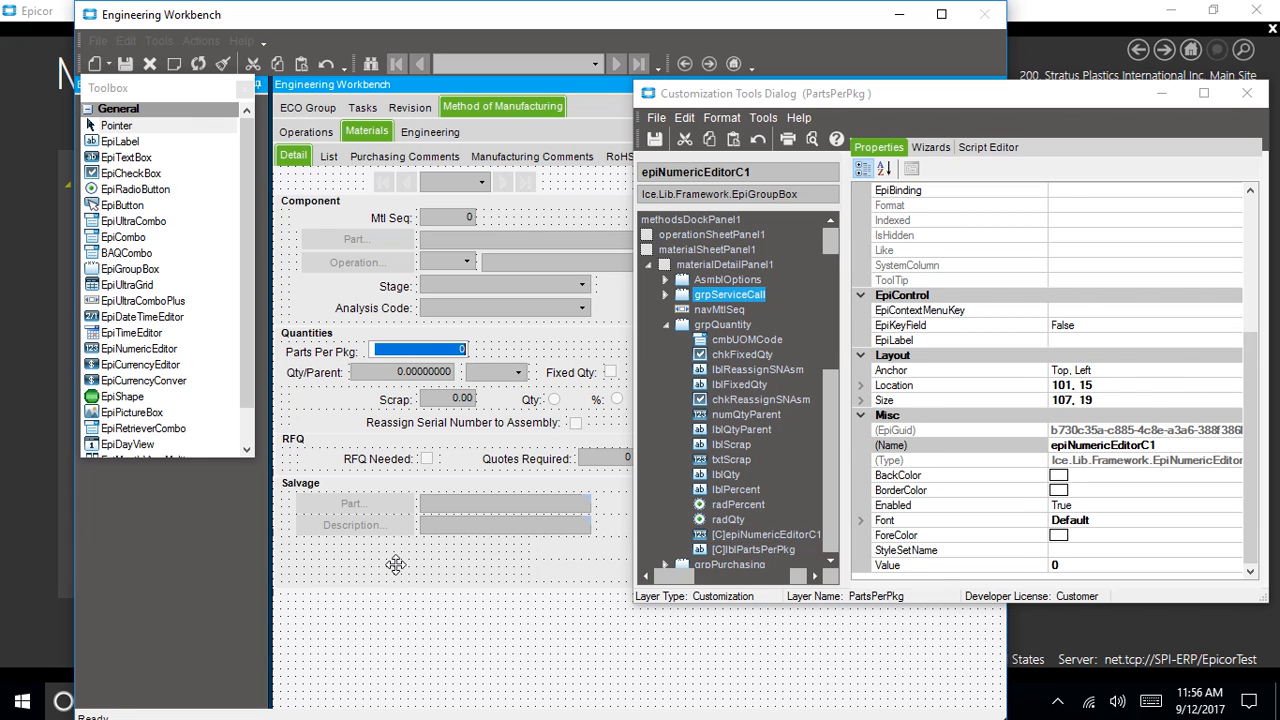
pyautogui.click(308, 355)
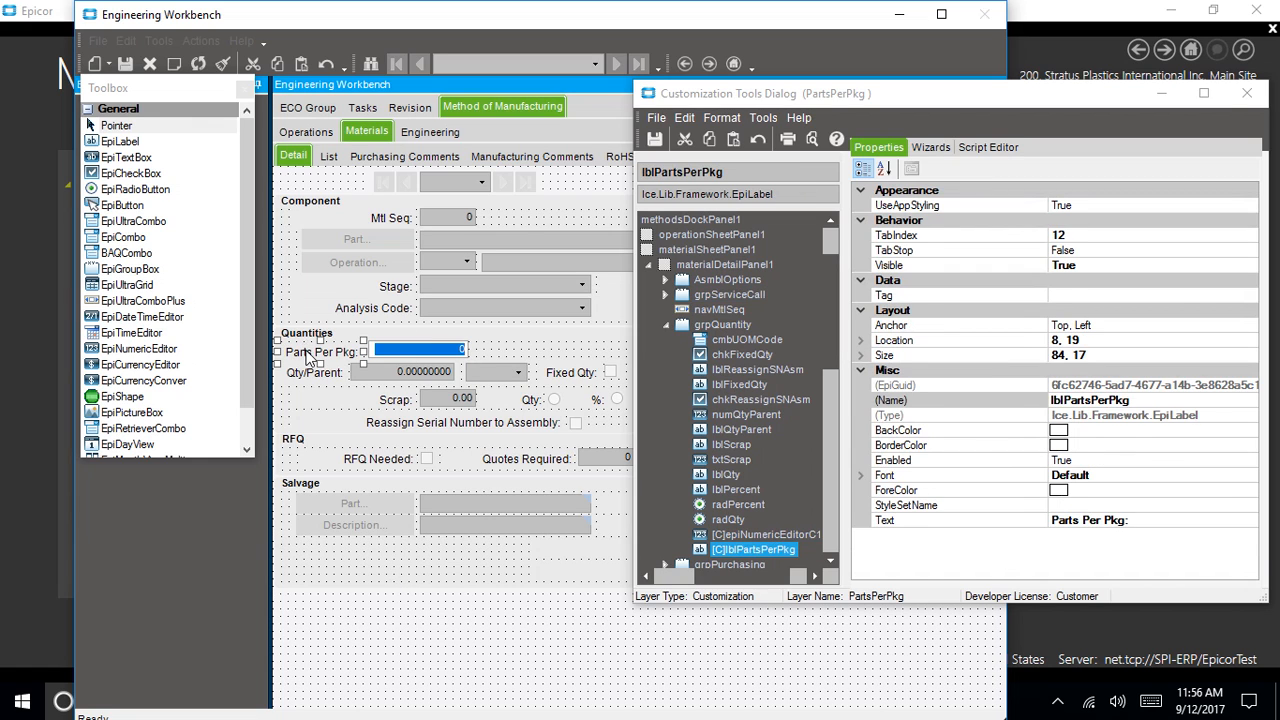
pyautogui.click(409, 347)
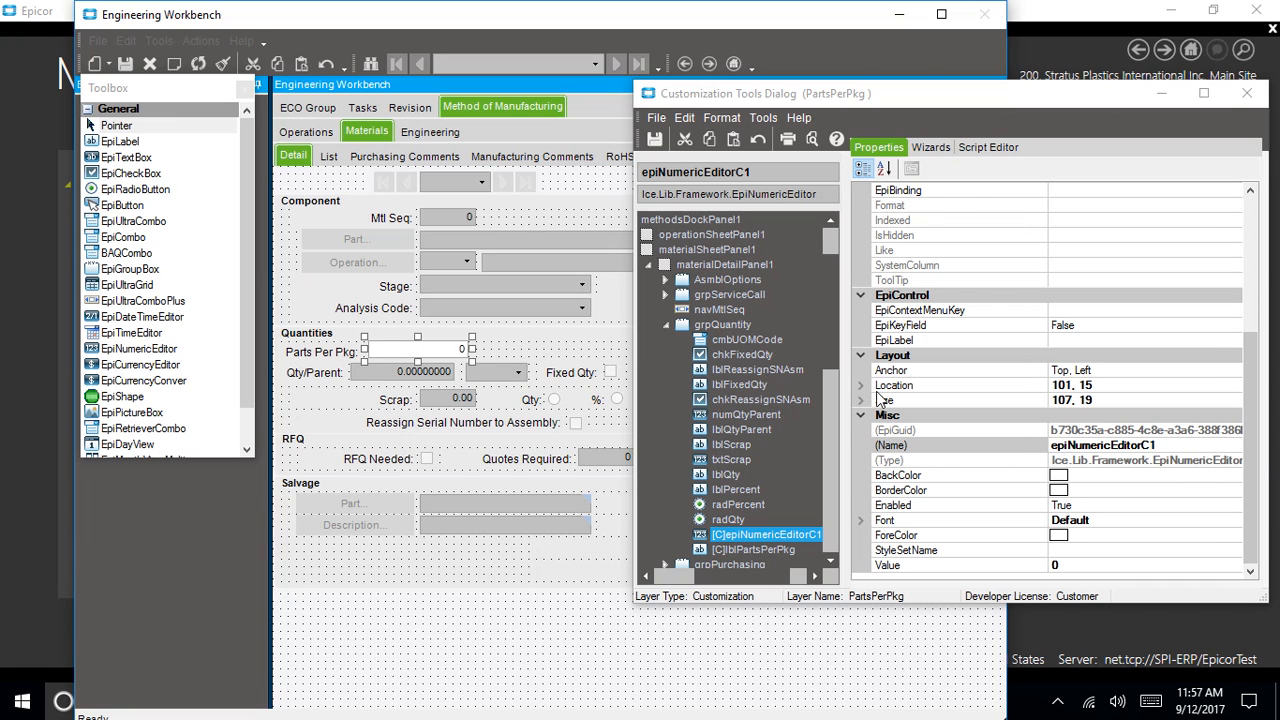
pyautogui.click(914, 444)
# Link lblPartsPerPkg as the label of the numeric field epiNumericEditorC1
pyautogui.click(937, 341)
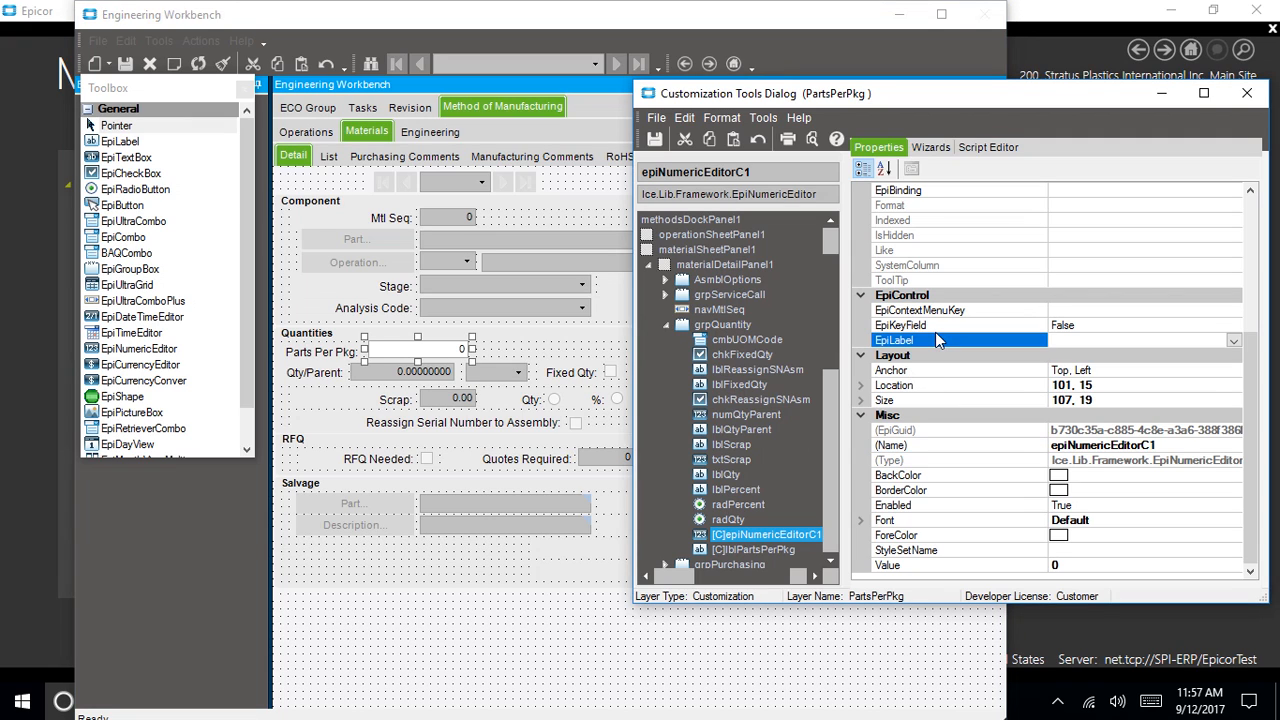
pyautogui.click(1233, 341)
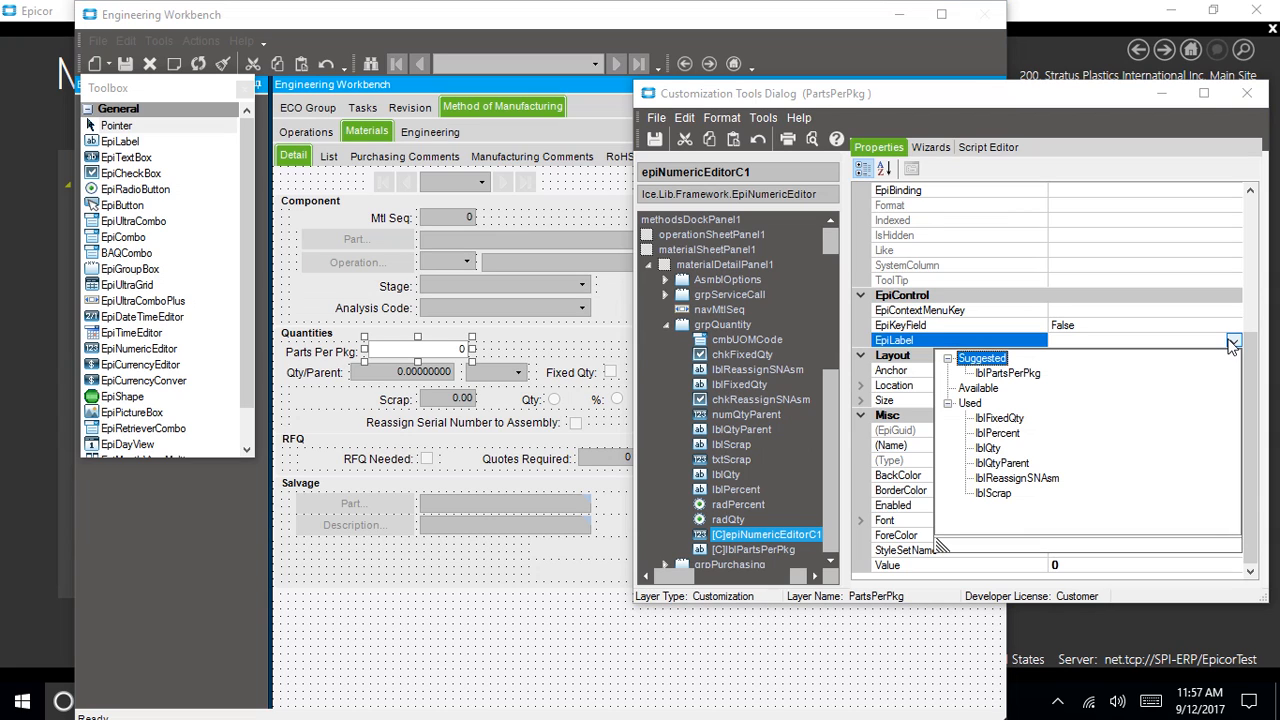
pyautogui.click(996, 374)
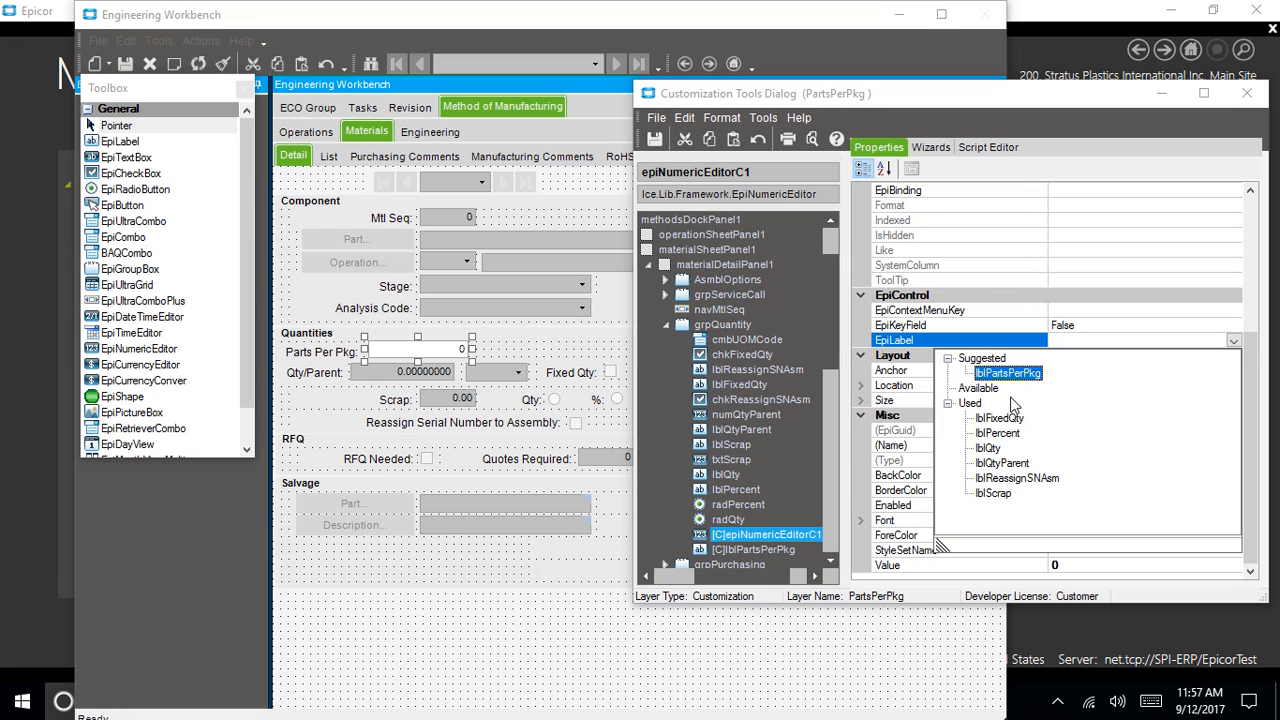
pyautogui.click(1010, 375)
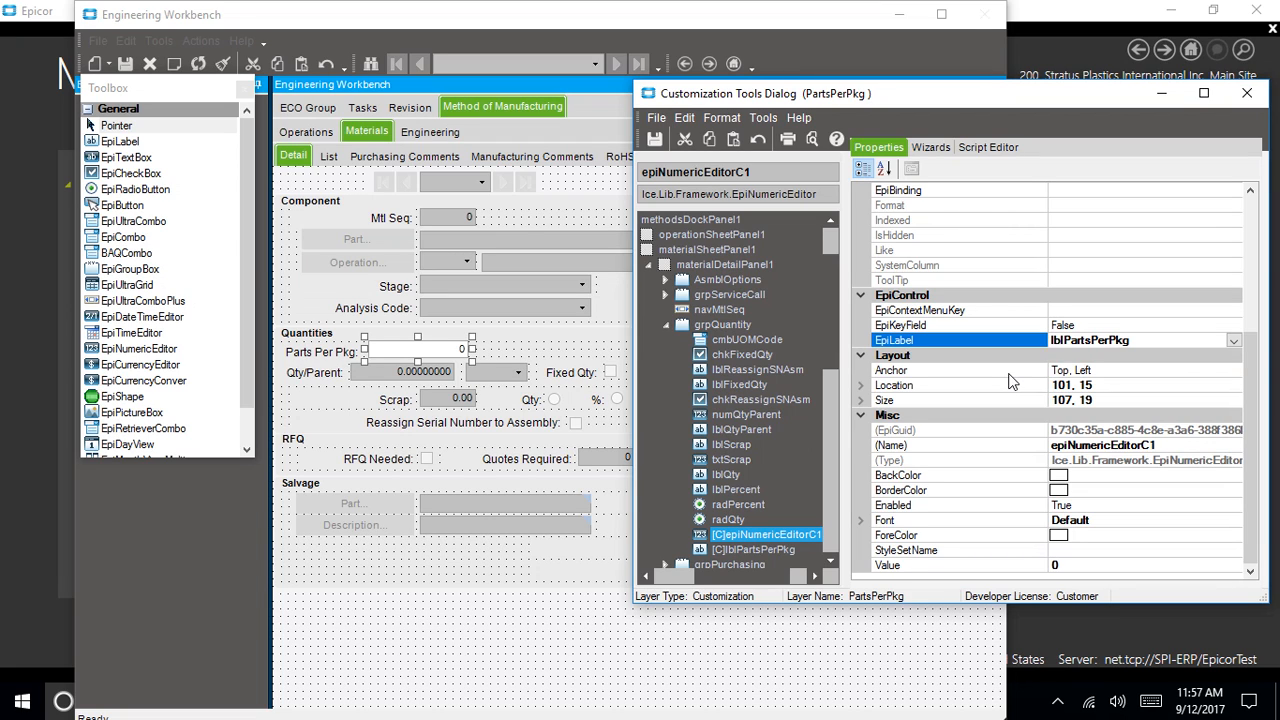
# Nudge the label and move the numeric field left to location 87, 11
pyautogui.click(386, 352)
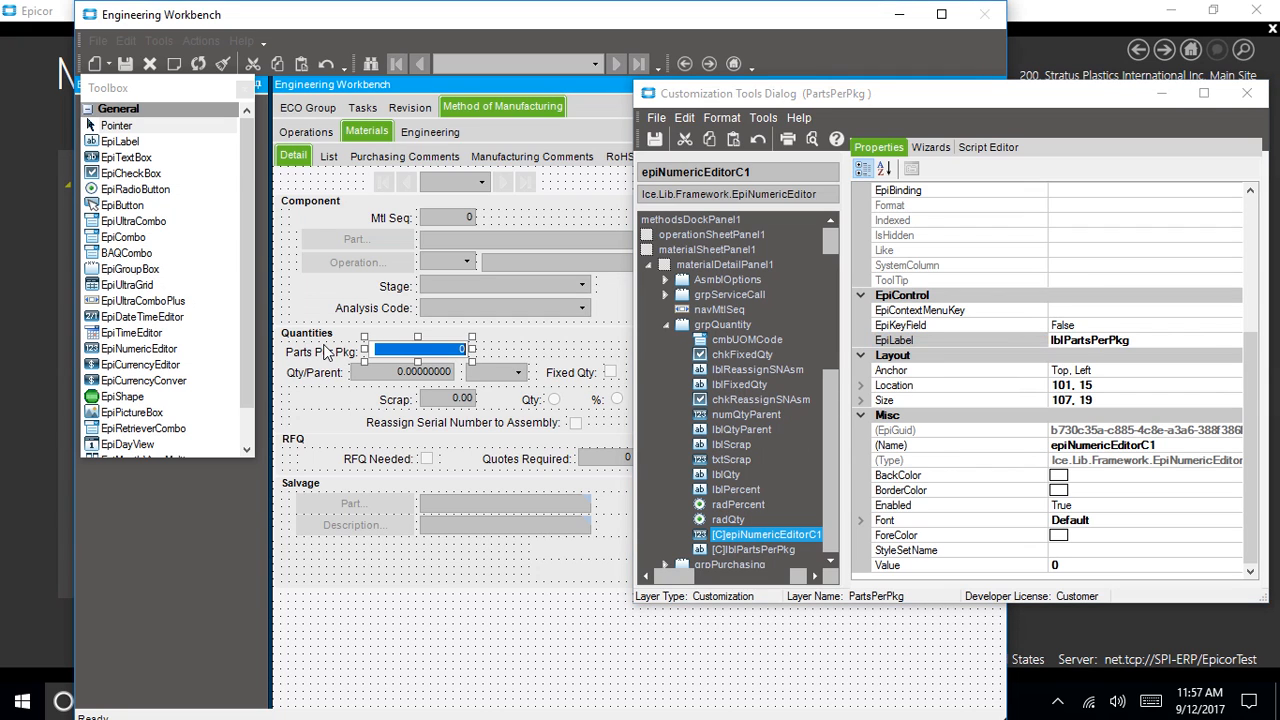
pyautogui.moveTo(322, 357); pyautogui.dragTo(325, 352)
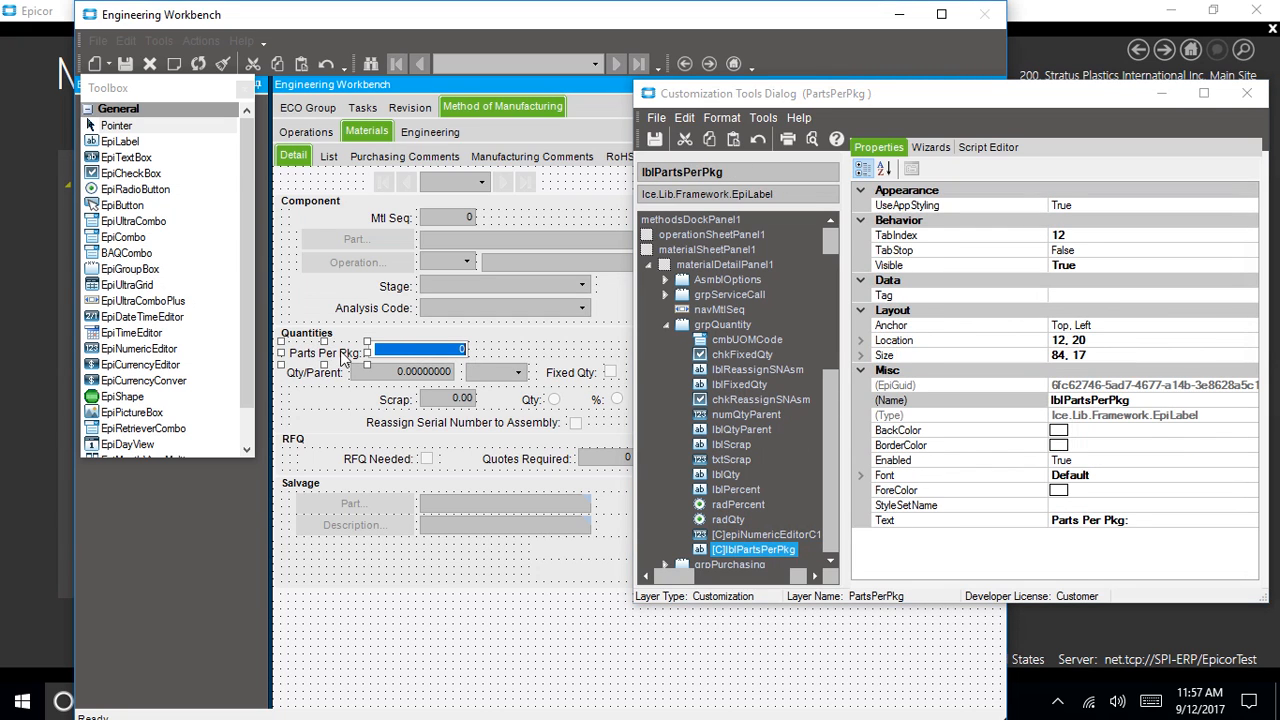
pyautogui.click(421, 349)
pyautogui.moveTo(421, 349)
pyautogui.mouseDown()
pyautogui.moveTo(385, 349)
pyautogui.moveTo(407, 344)
pyautogui.mouseUp()
pyautogui.click(491, 353)
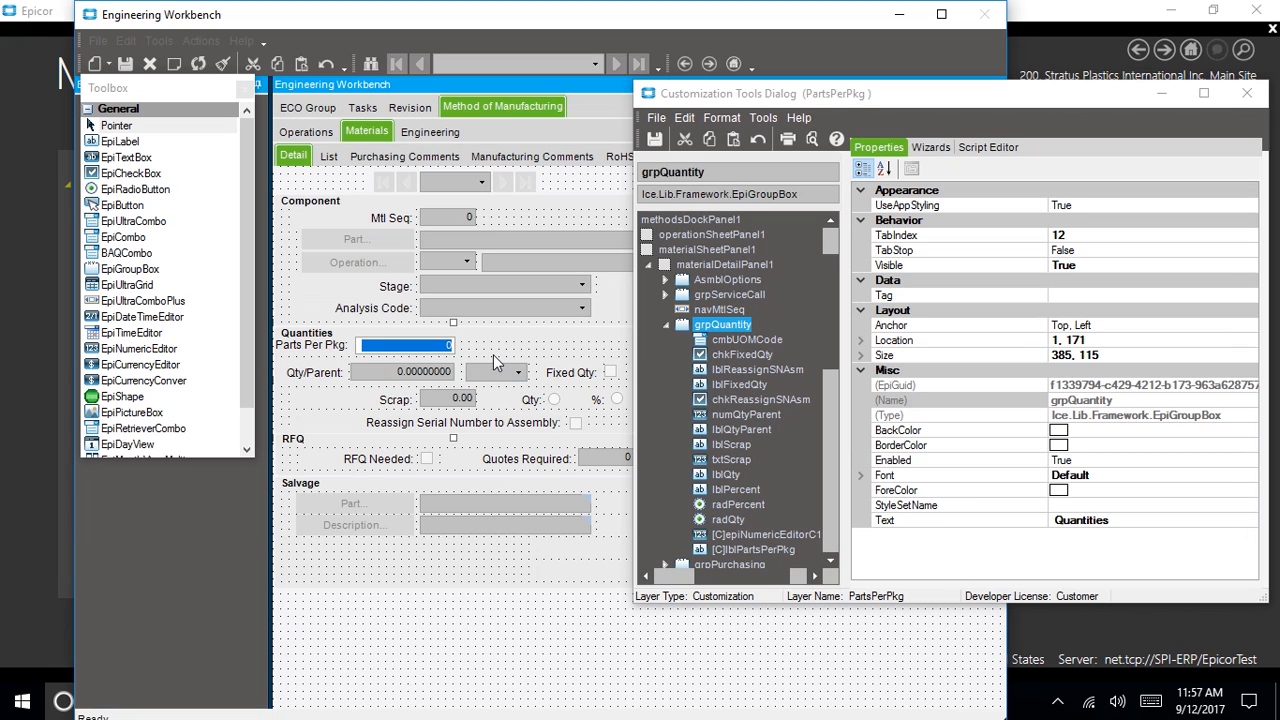
pyautogui.click(449, 346)
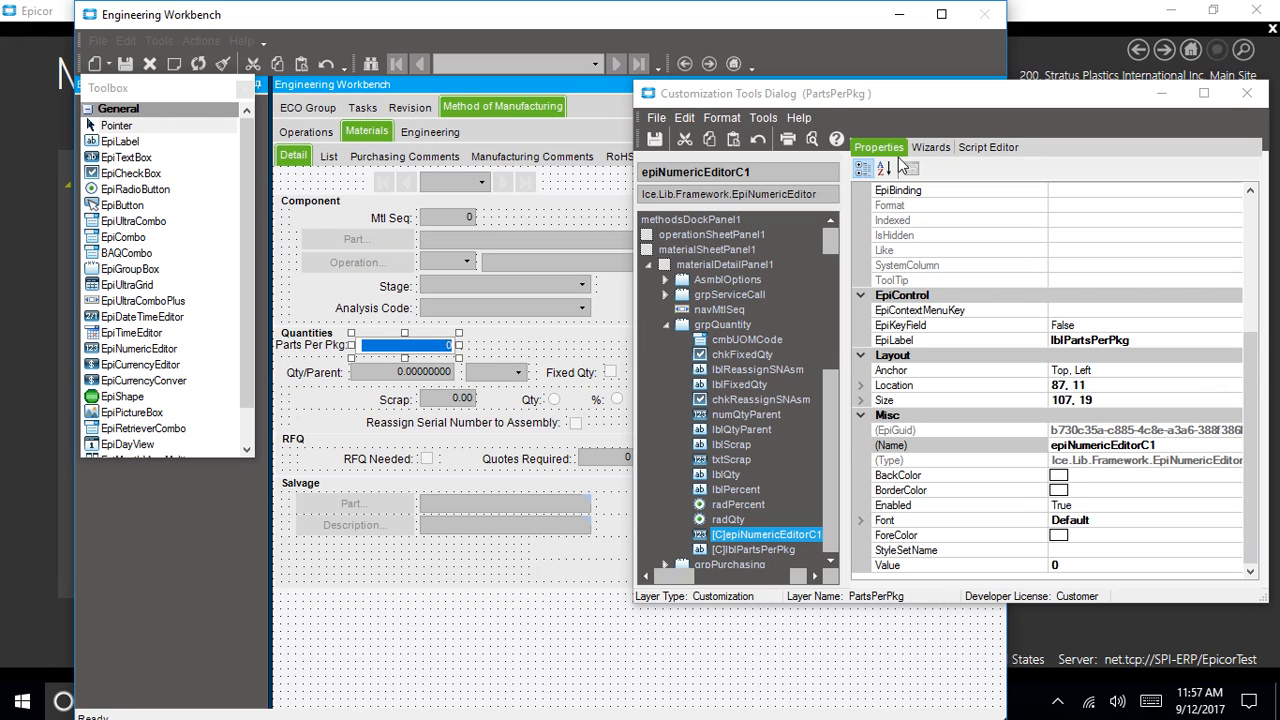
# Set EpiBinding of epiNumericEditorC1 to ECOMtl.PartPerPkg_c, giving it an Integer numeric type
pyautogui.click(1118, 189)
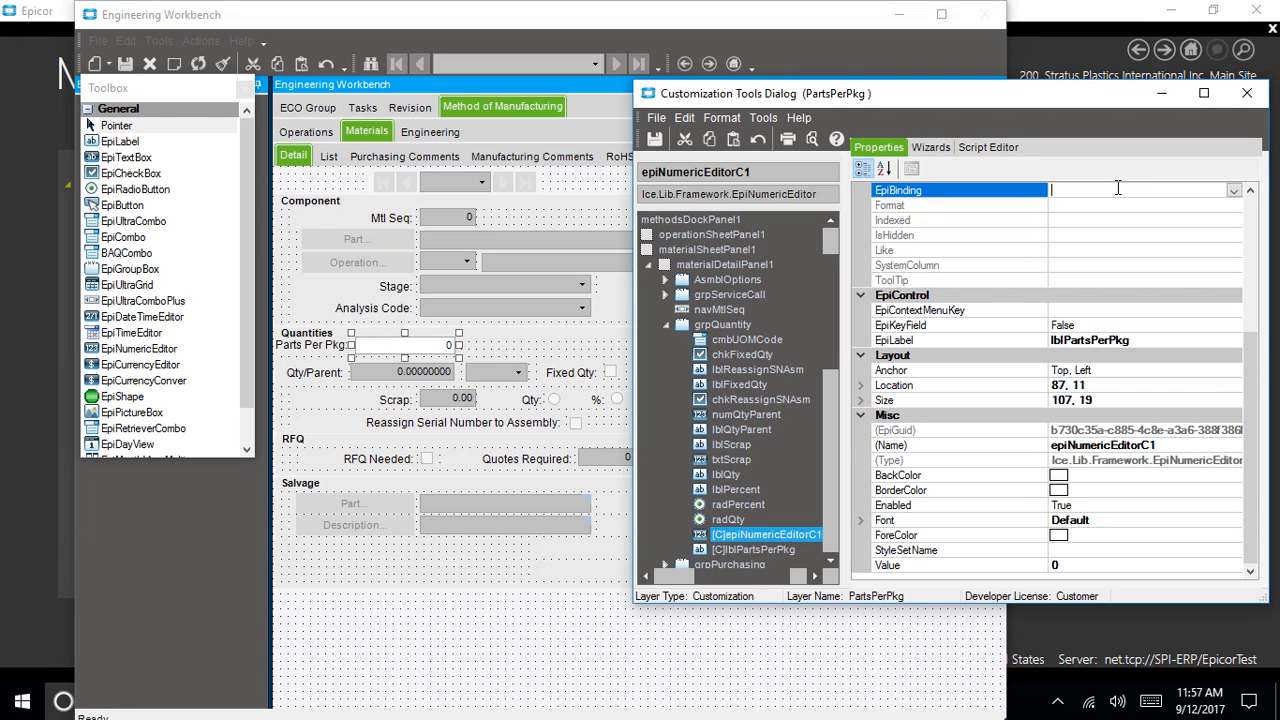
pyautogui.click(1233, 191)
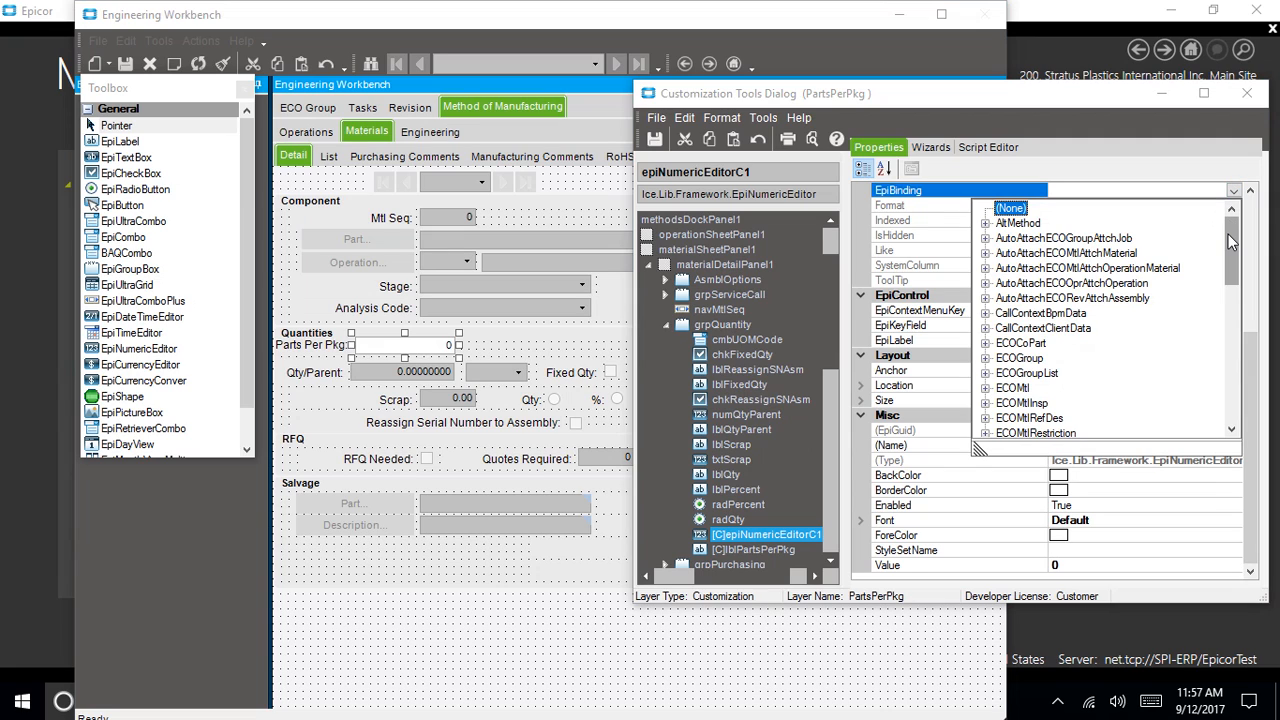
pyautogui.moveTo(1232, 240); pyautogui.dragTo(1232, 248)
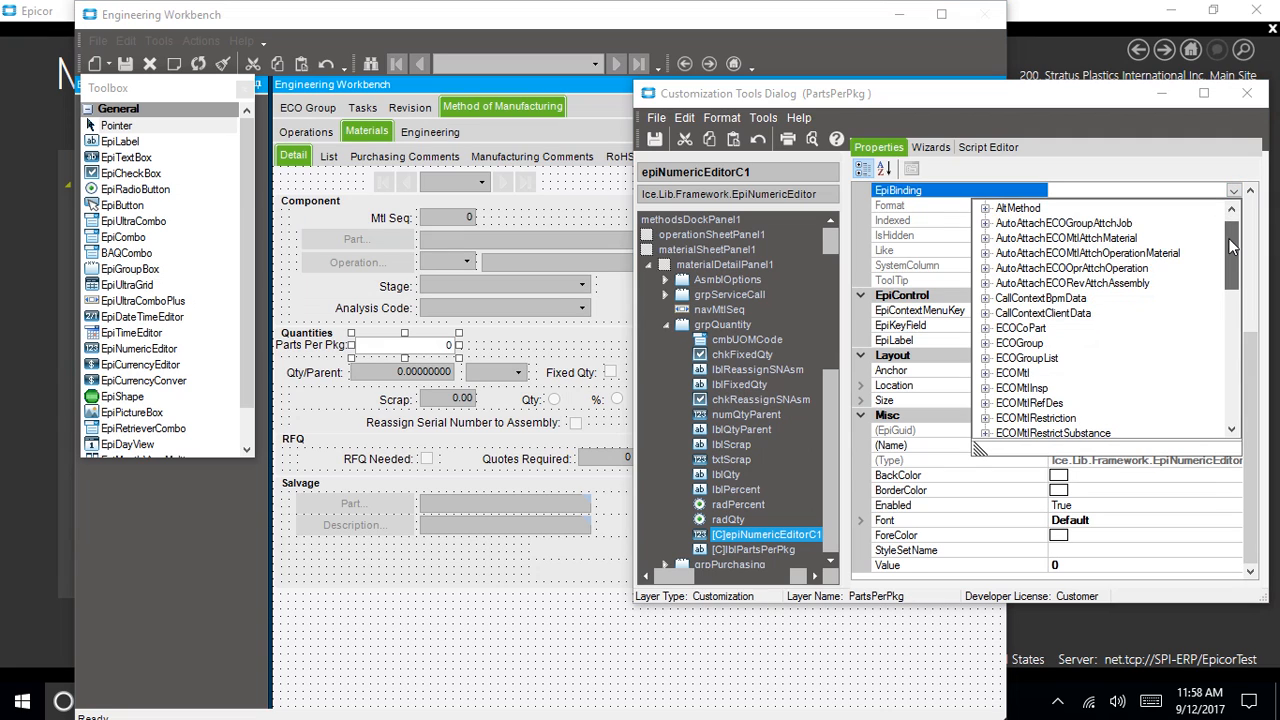
pyautogui.click(987, 374)
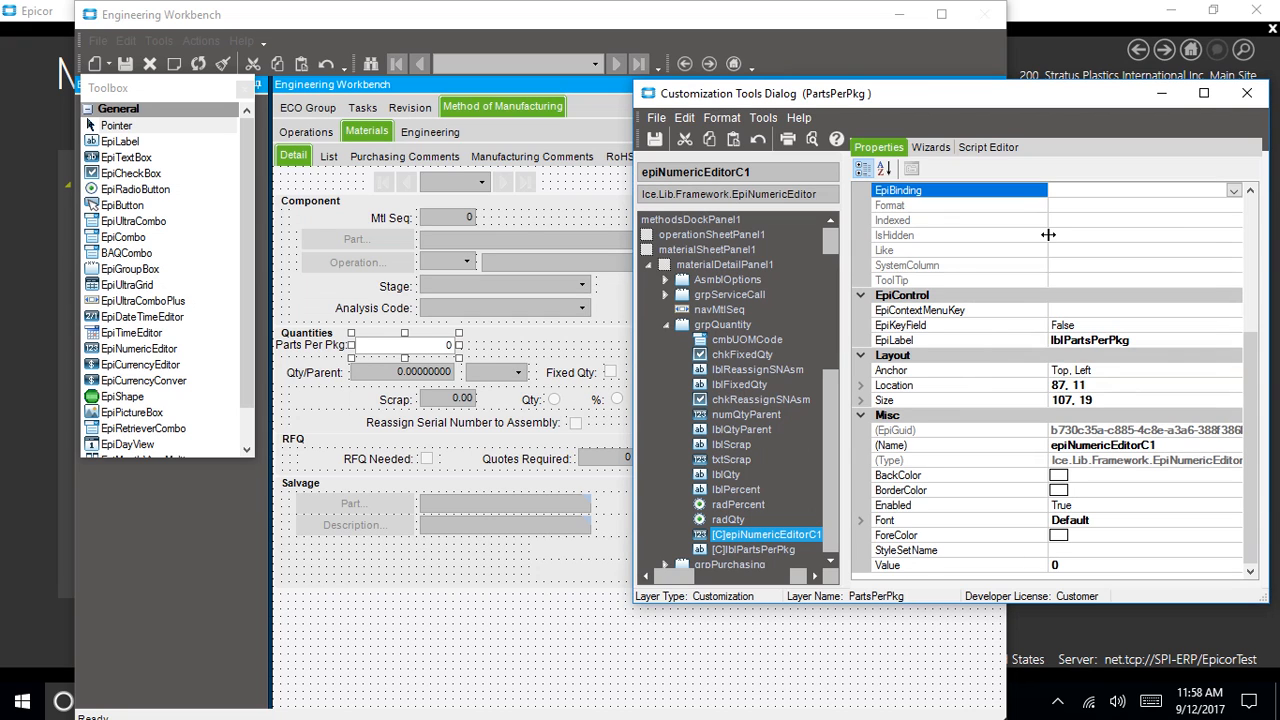
pyautogui.click(1233, 191)
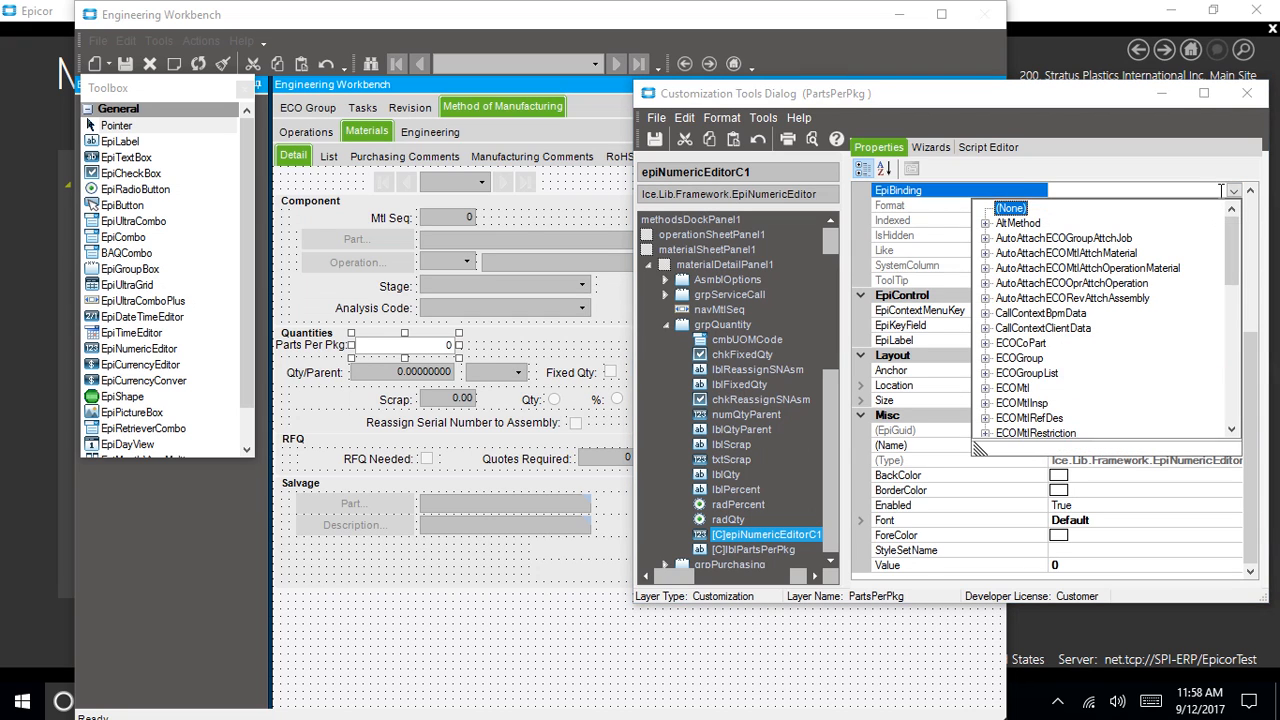
pyautogui.click(986, 388)
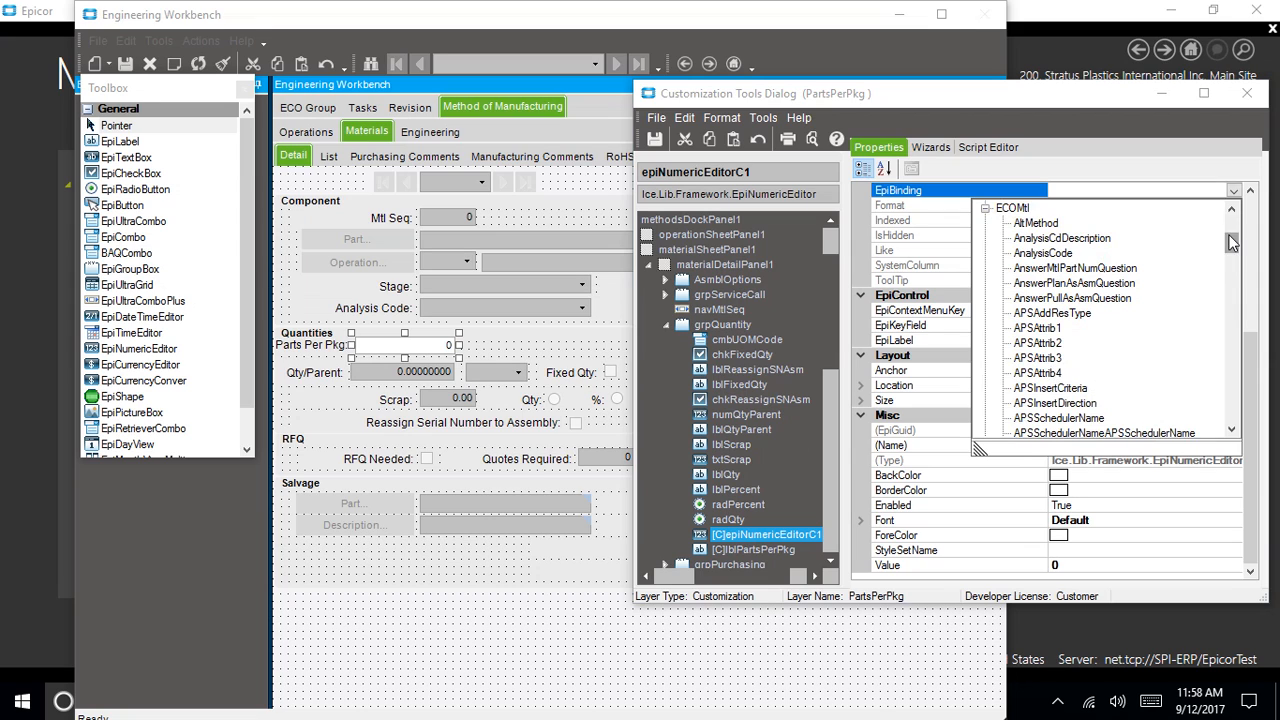
pyautogui.moveTo(1232, 243); pyautogui.dragTo(1224, 318)
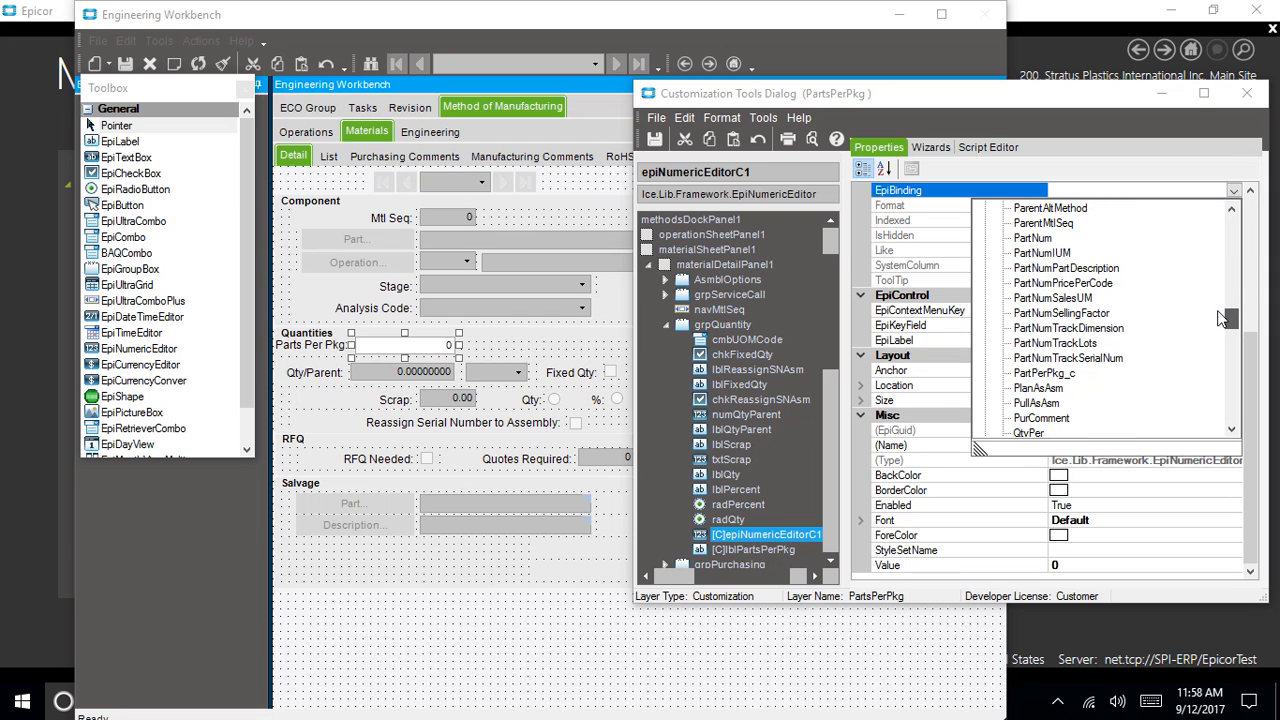
pyautogui.click(1045, 373)
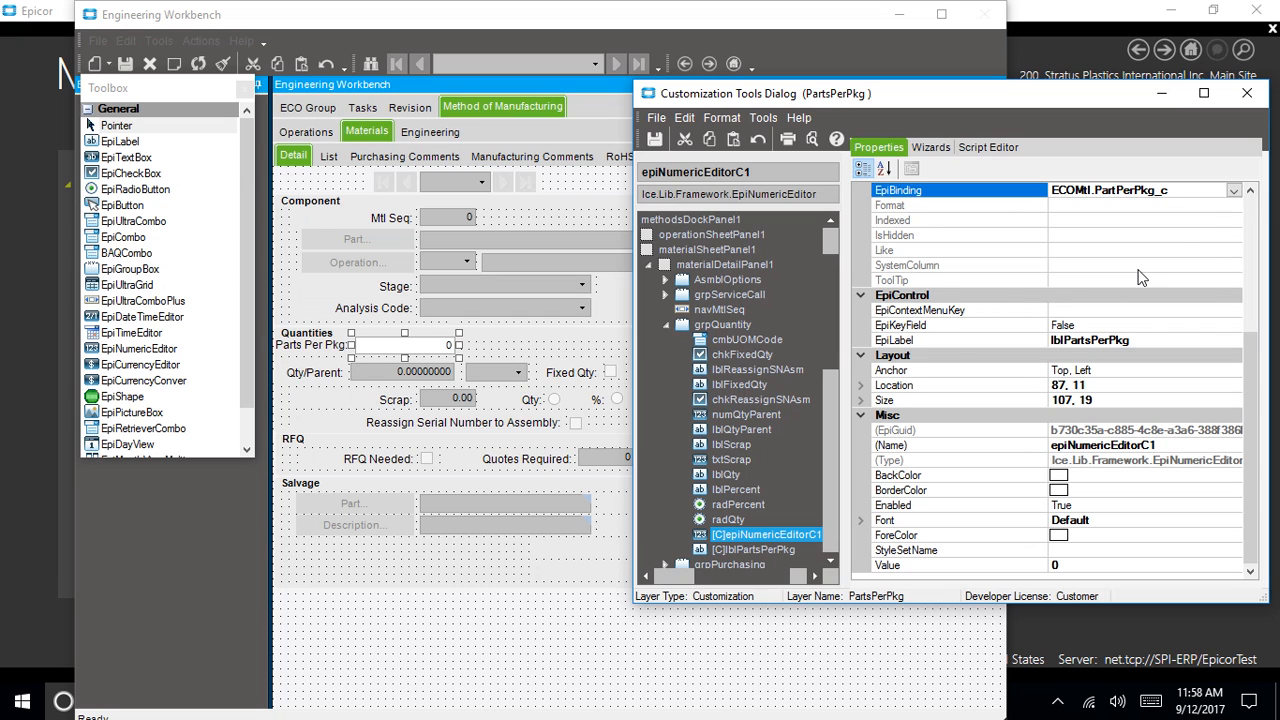
pyautogui.scroll(1, 1254, 343)
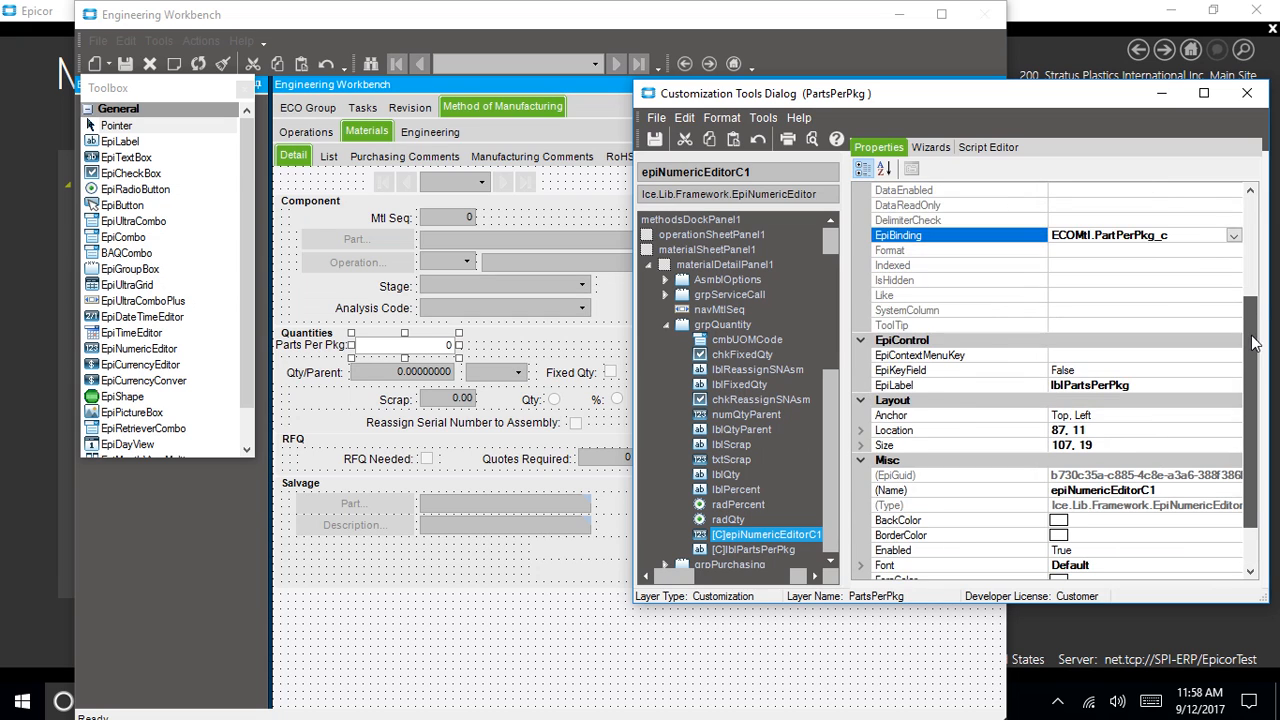
pyautogui.moveTo(1254, 343); pyautogui.dragTo(1262, 280)
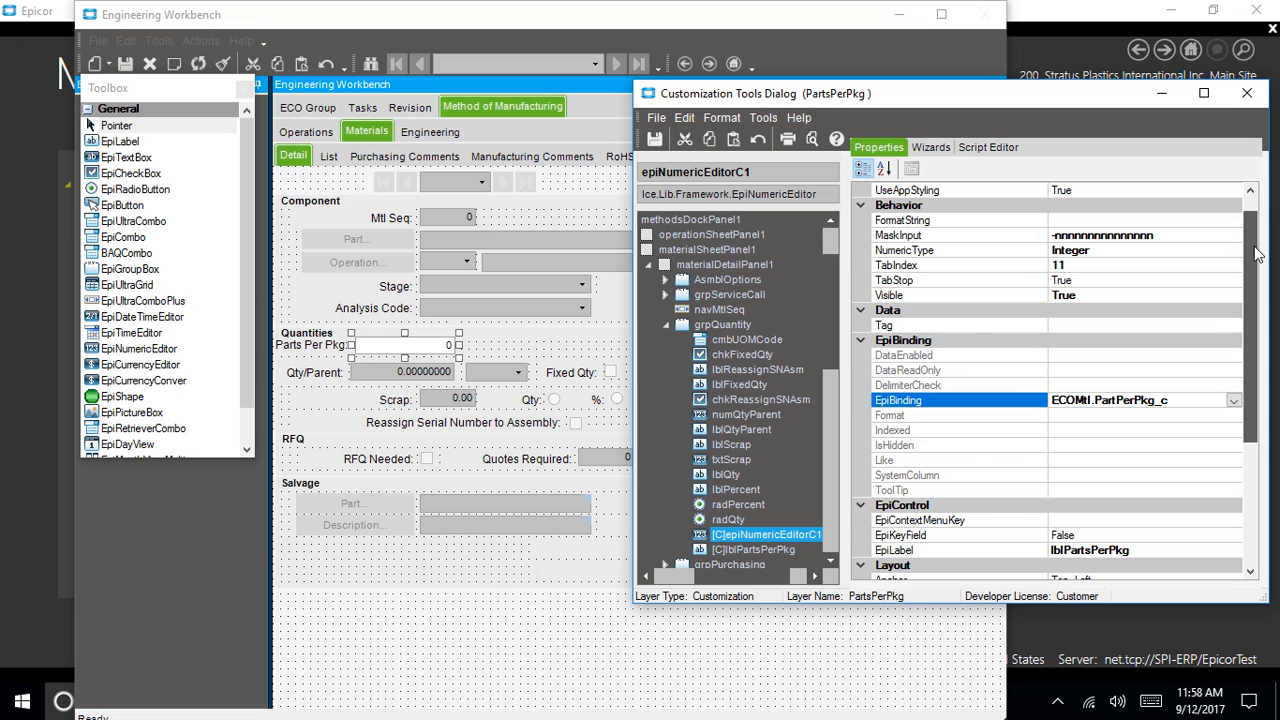
pyautogui.moveTo(1258, 254); pyautogui.dragTo(1250, 238)
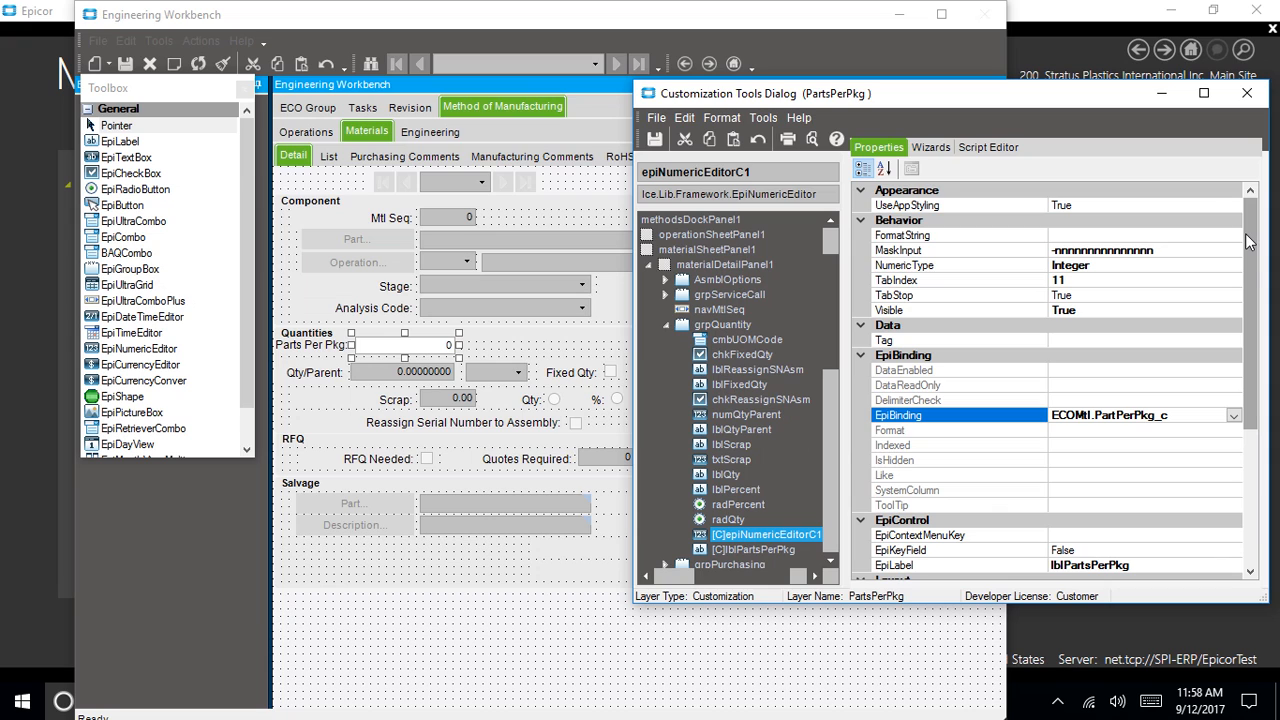
pyautogui.moveTo(1248, 240); pyautogui.dragTo(1248, 441)
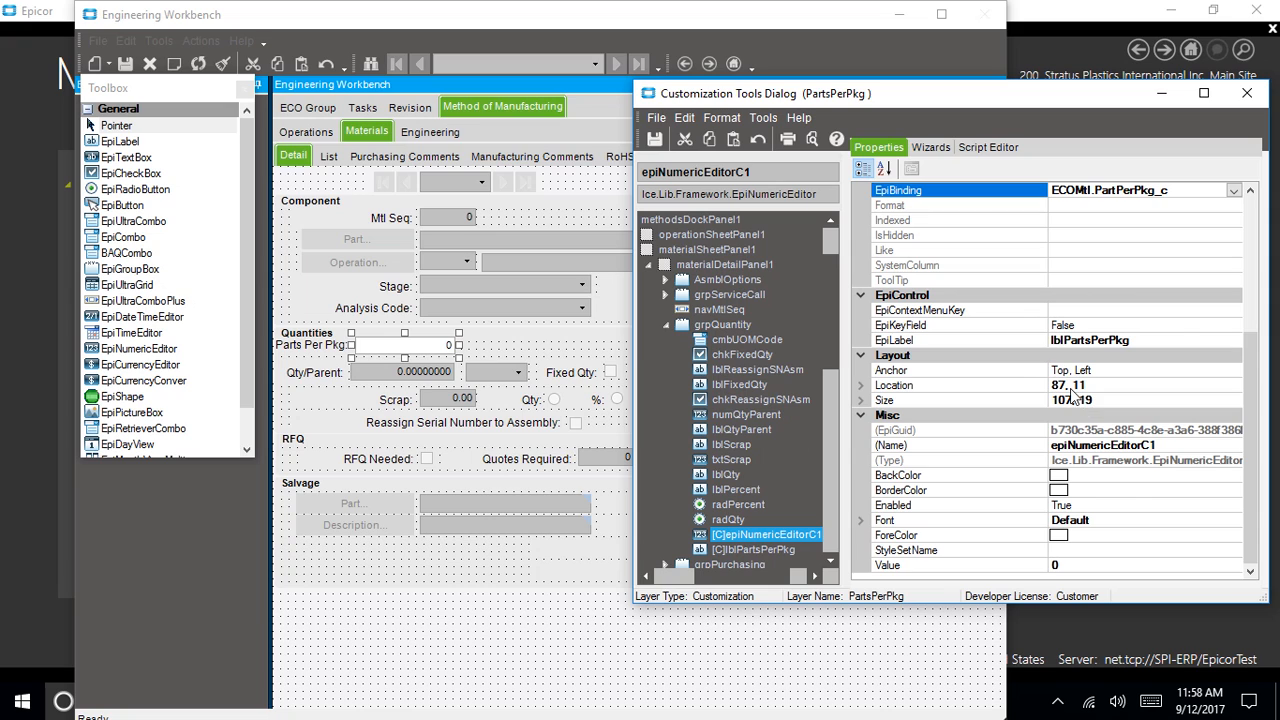
# Copy the Qty/Parent field's Size value 111, 19
pyautogui.click(406, 380)
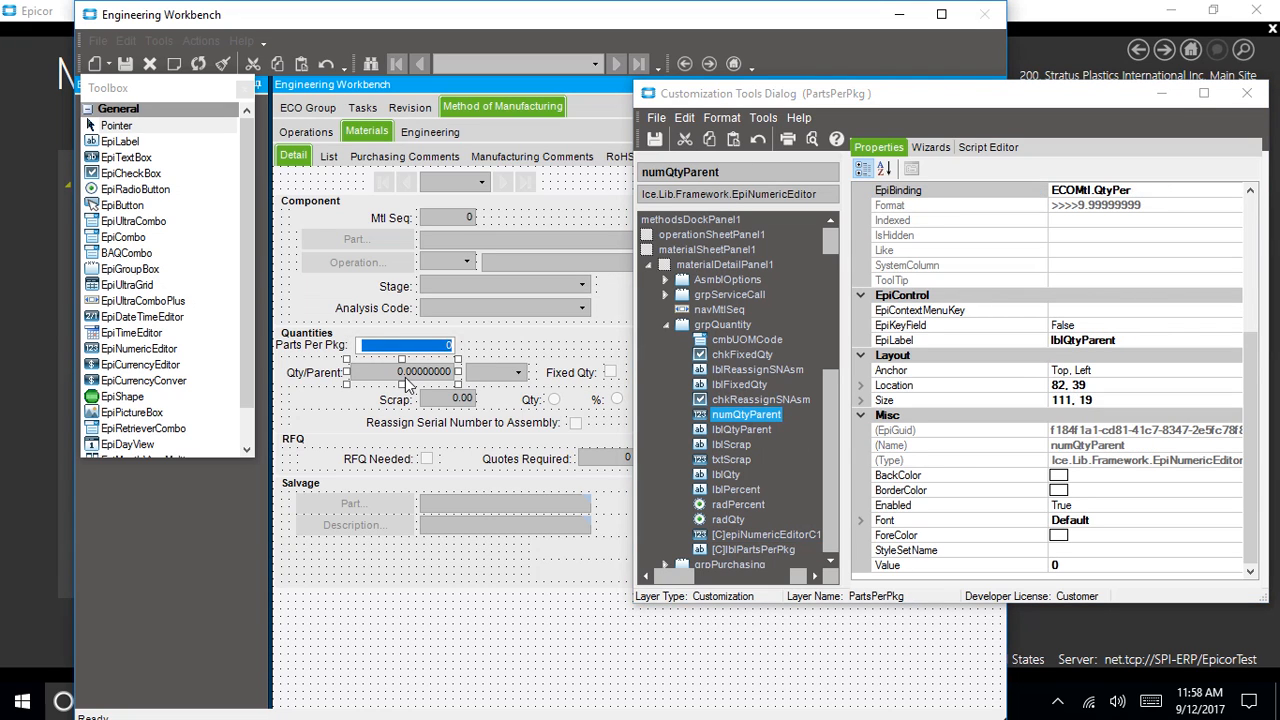
pyautogui.click(1131, 405)
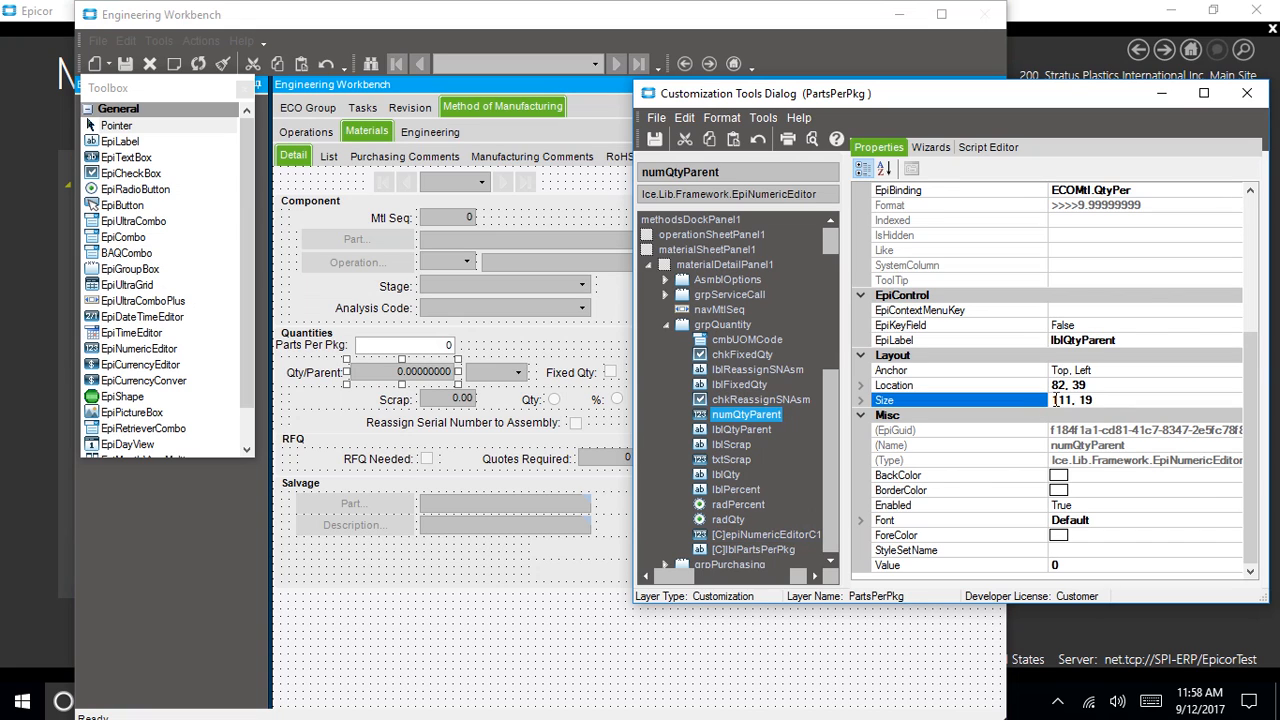
pyautogui.moveTo(1054, 400); pyautogui.dragTo(1108, 400)
pyautogui.rightClick(1094, 400)
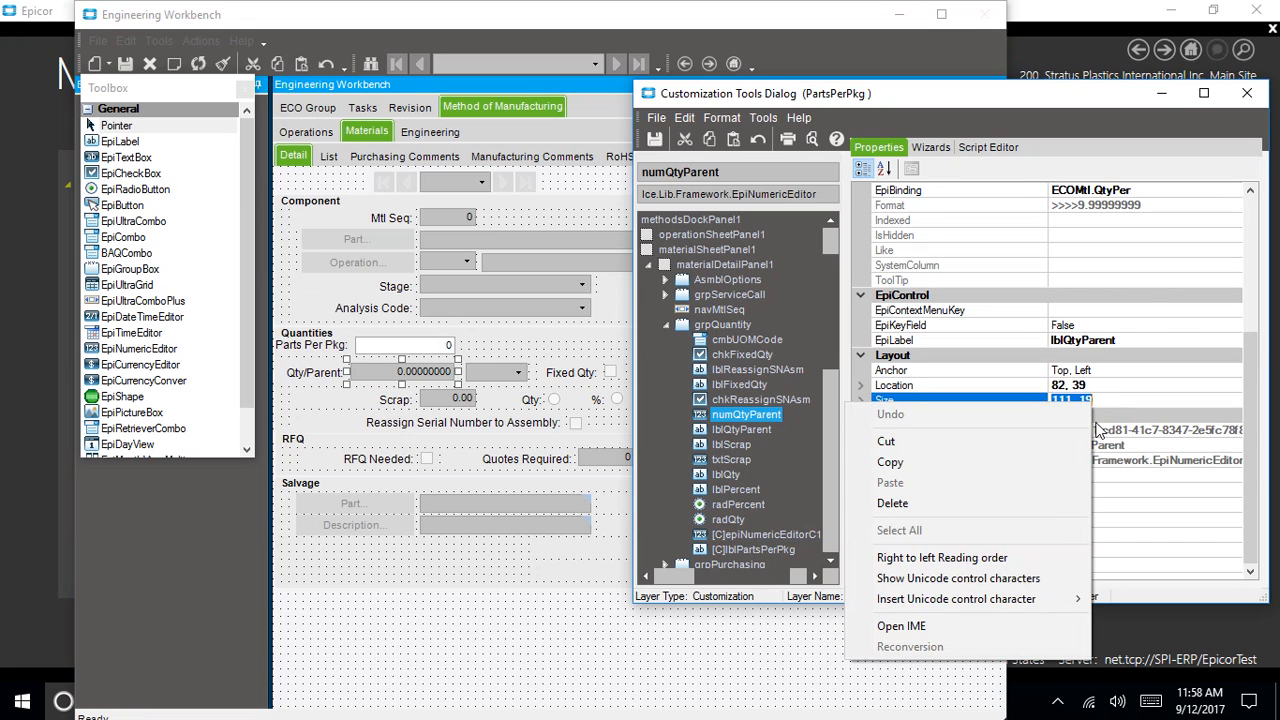
pyautogui.click(1012, 456)
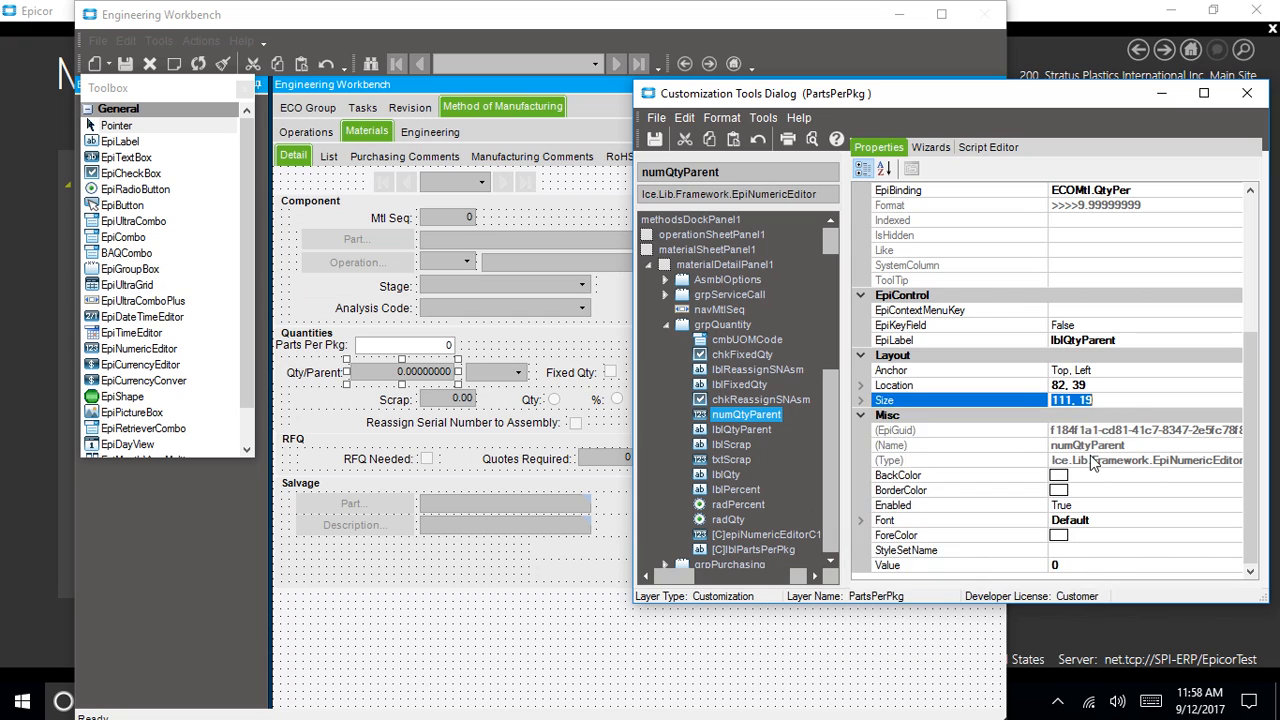
# Change the Parts Per Pkg field's Size from 107, 19 to 111, 19
pyautogui.click(424, 344)
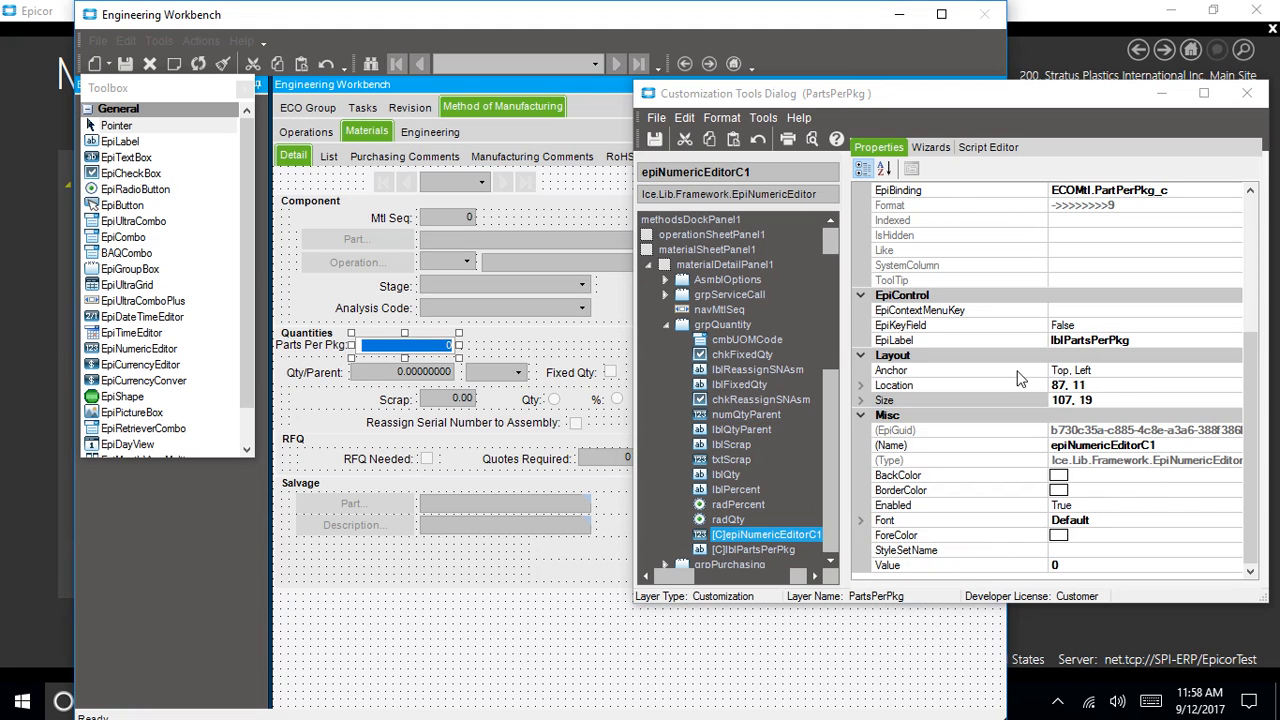
pyautogui.click(1089, 386)
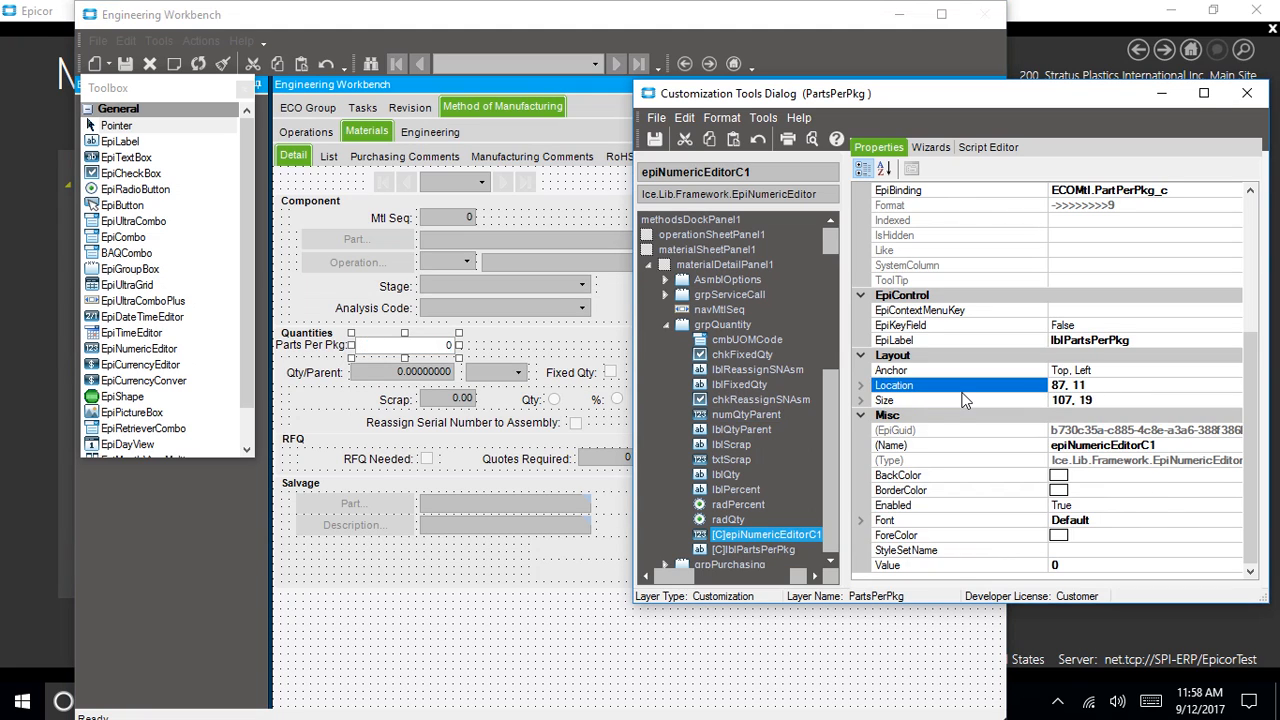
pyautogui.click(424, 349)
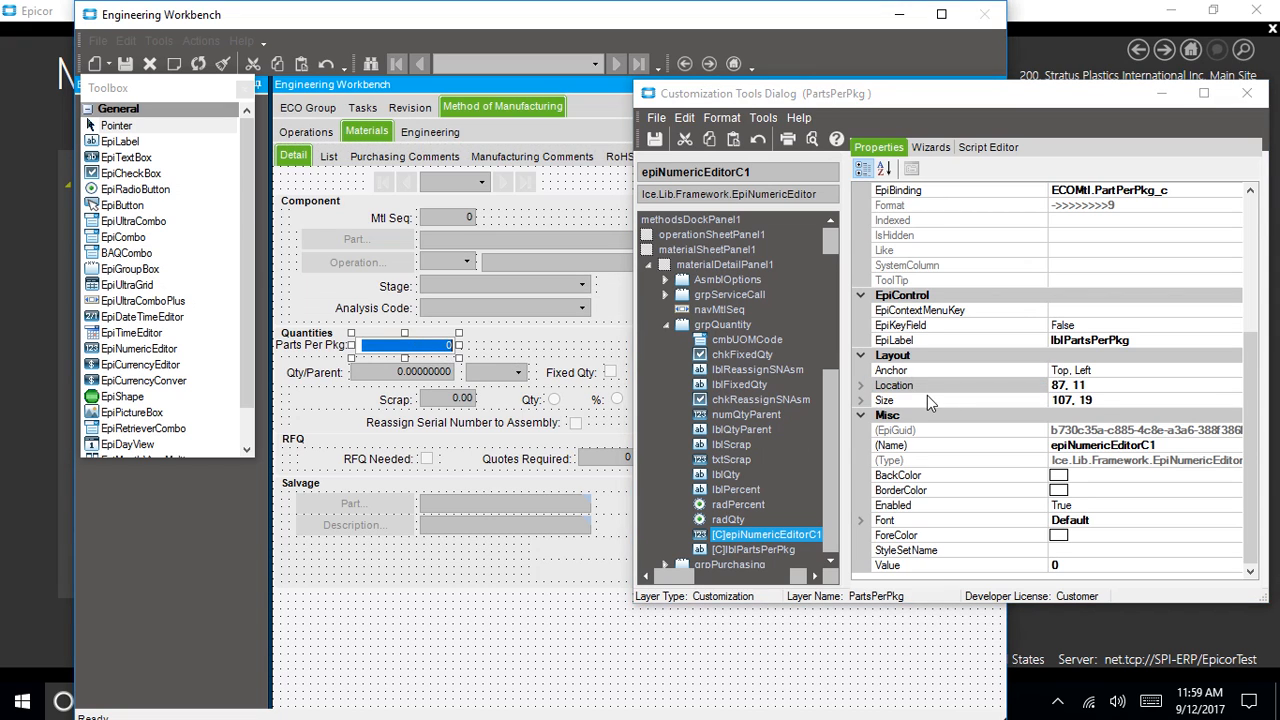
pyautogui.click(1093, 398)
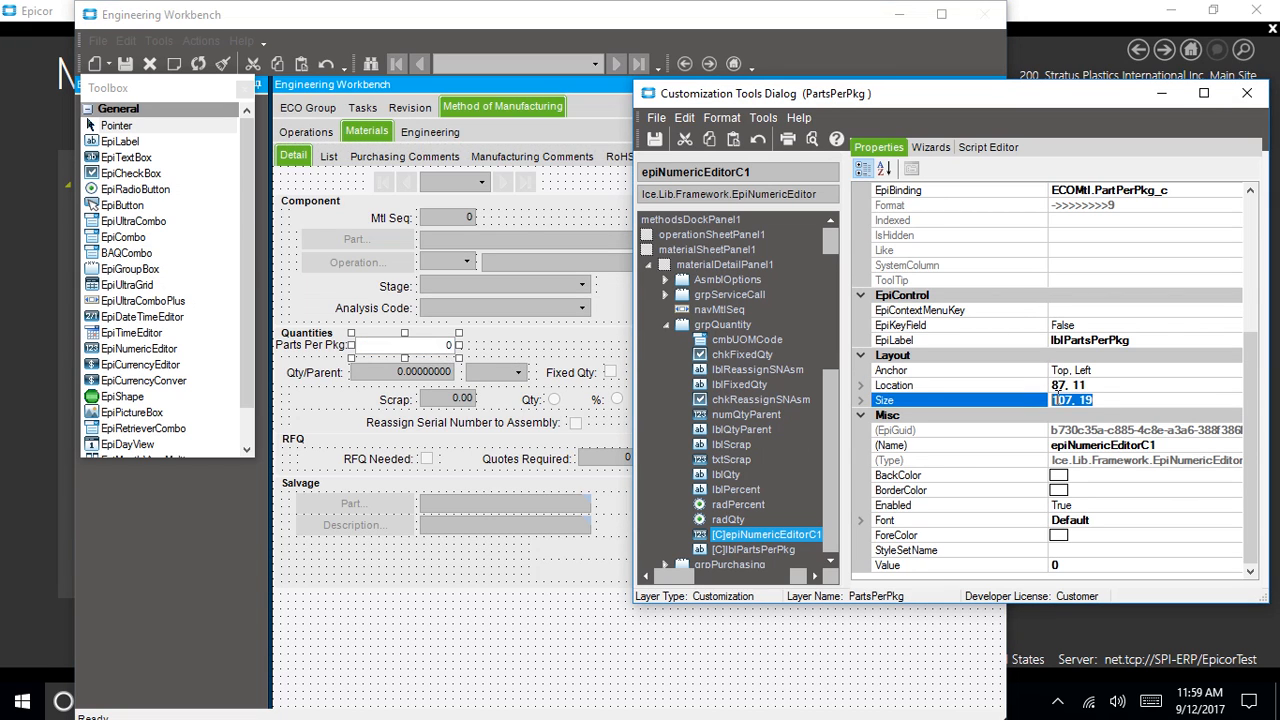
pyautogui.click(1058, 400)
pyautogui.write('111, 19')
pyautogui.press('Tab')
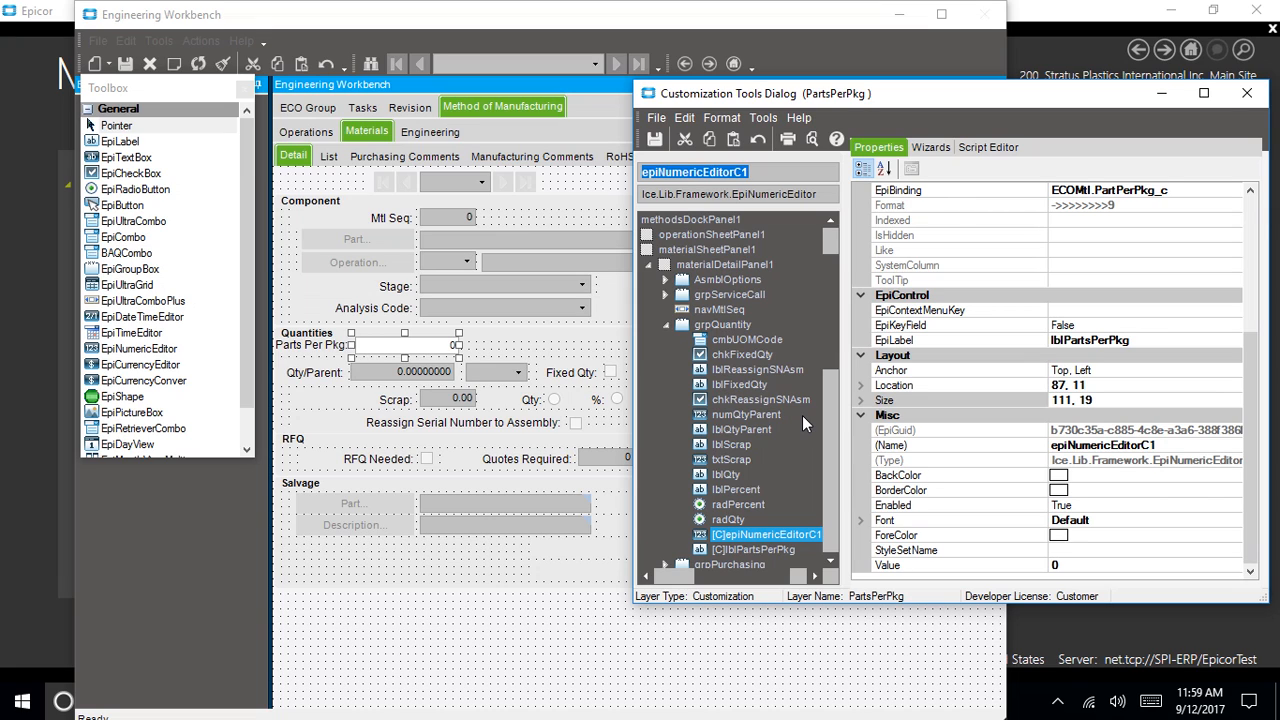
# Save the PartsPerPkg customization with its comment and close Customization Tools
pyautogui.click(654, 141)
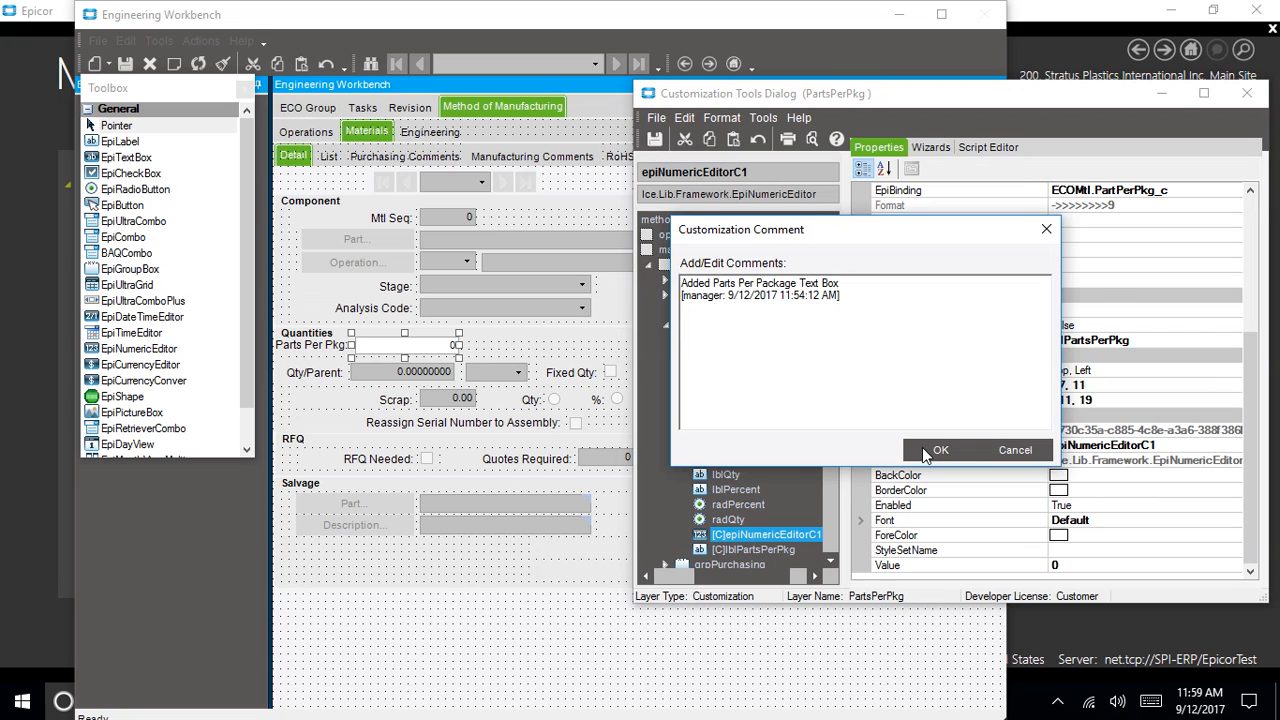
pyautogui.click(925, 453)
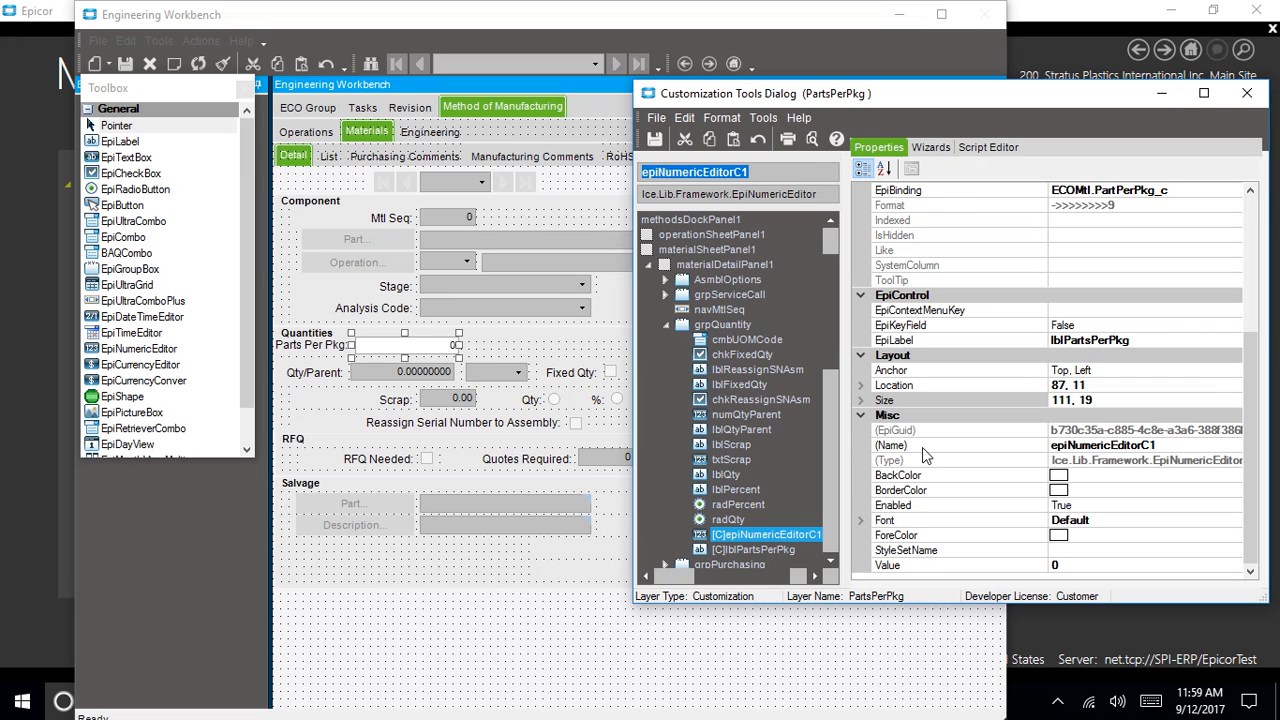
pyautogui.click(1247, 94)
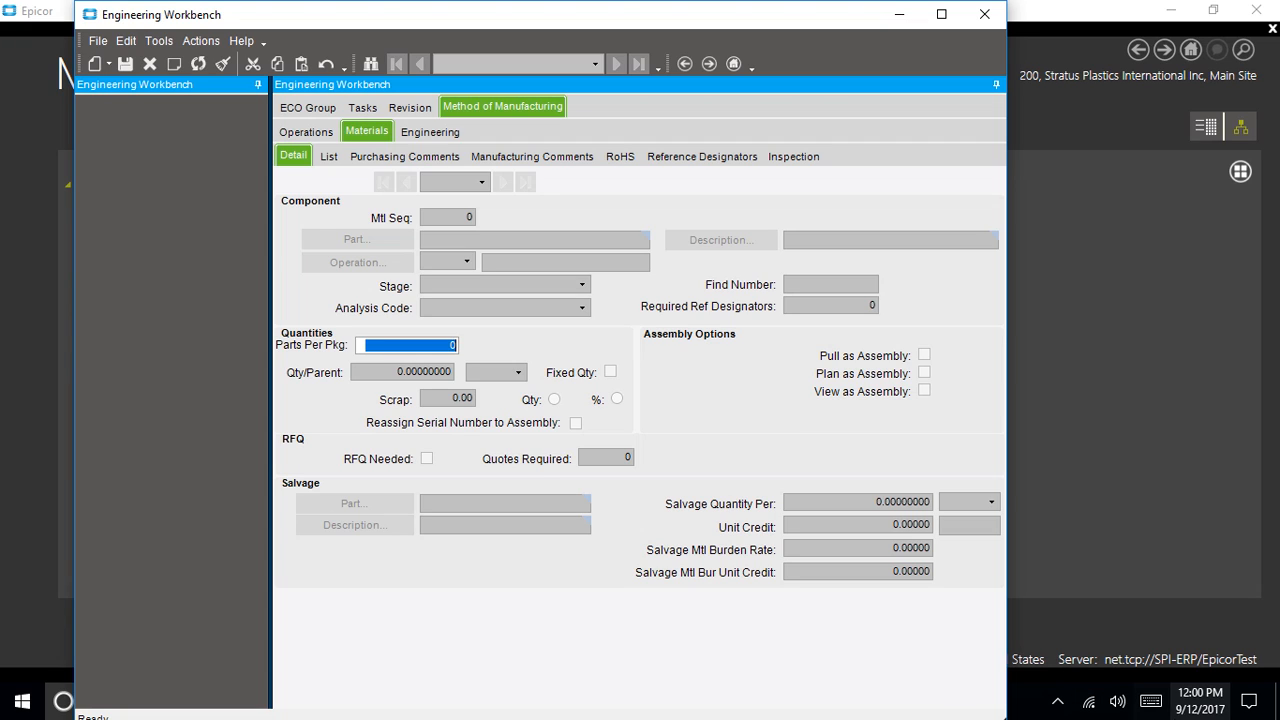
pyautogui.click(1057, 702)
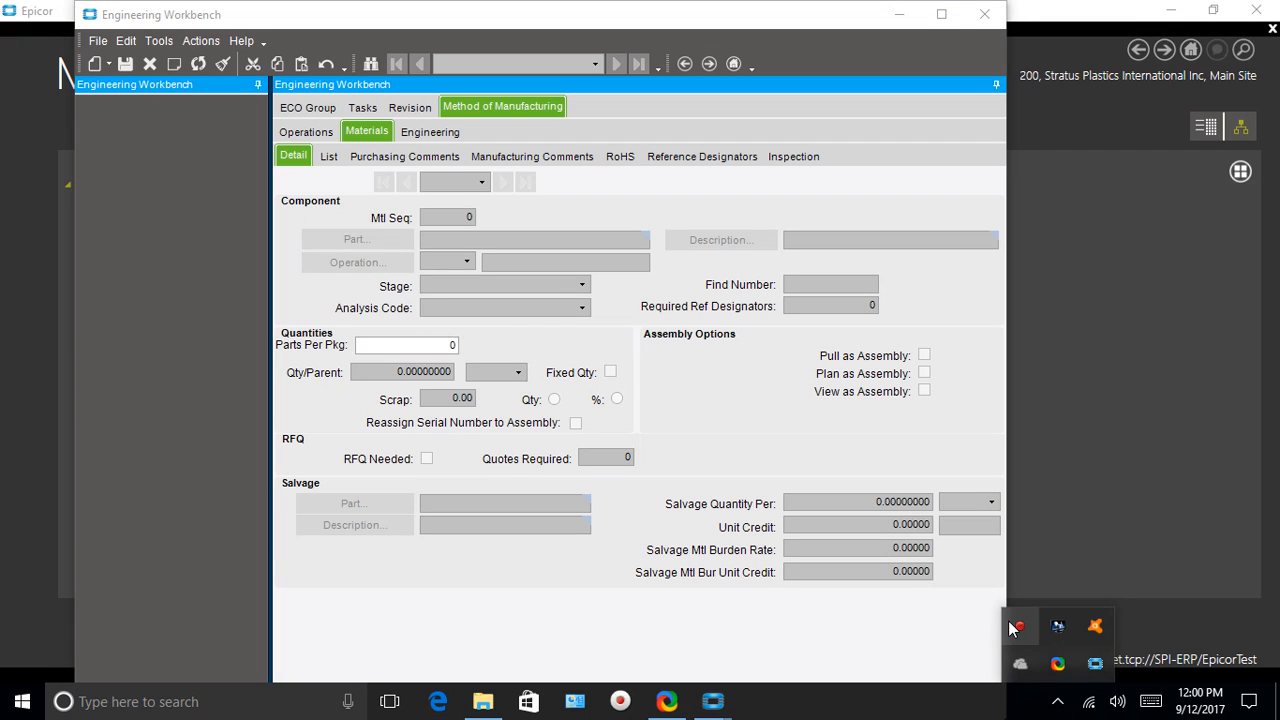